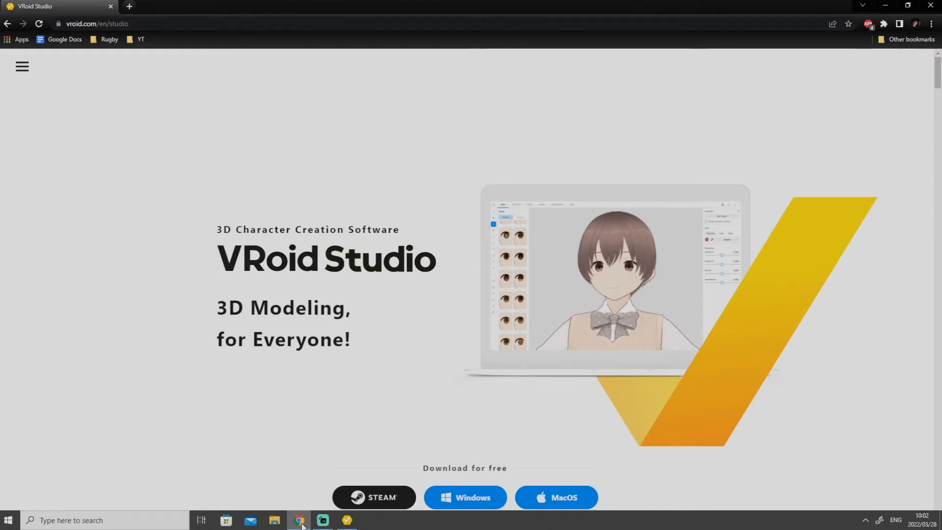
Switch from the VRoid Studio download page in the browser to the VRoid Studio application
click(301, 522)
click(348, 521)
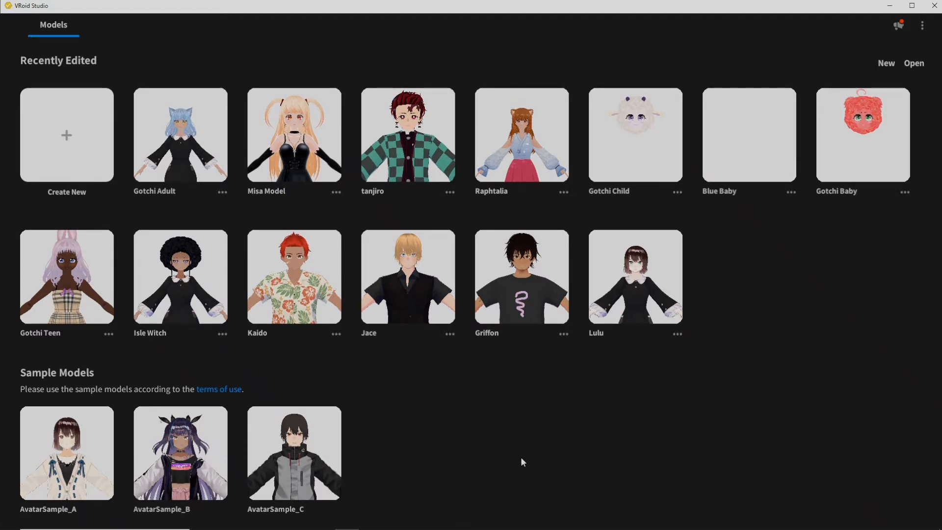
click(916, 64)
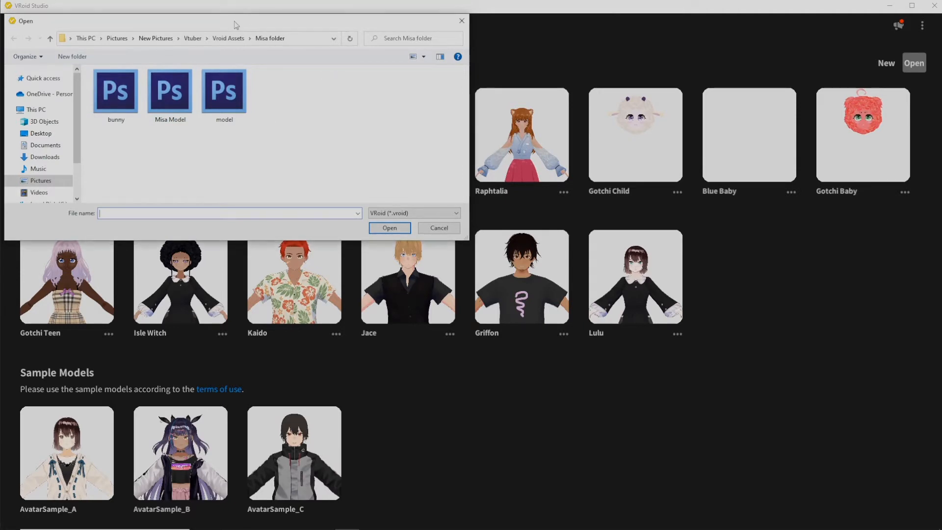
drag(236, 25, 410, 149)
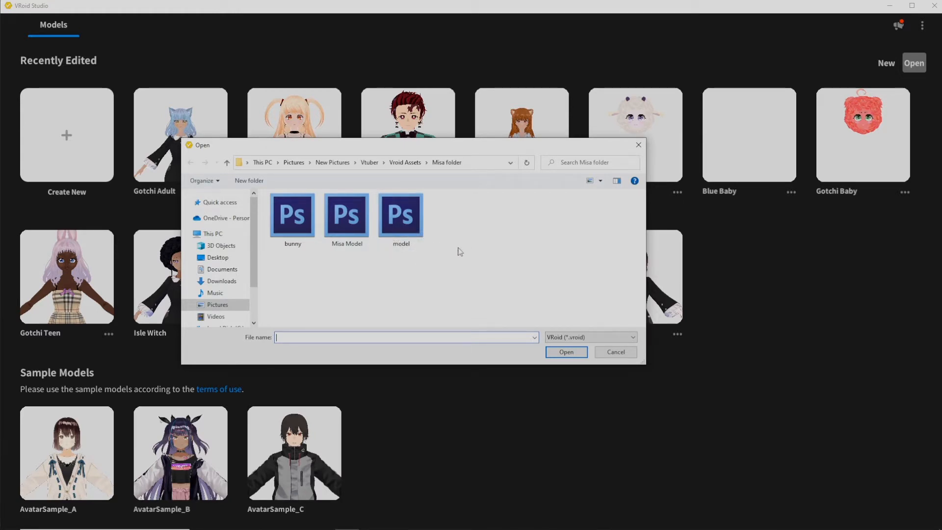
click(614, 351)
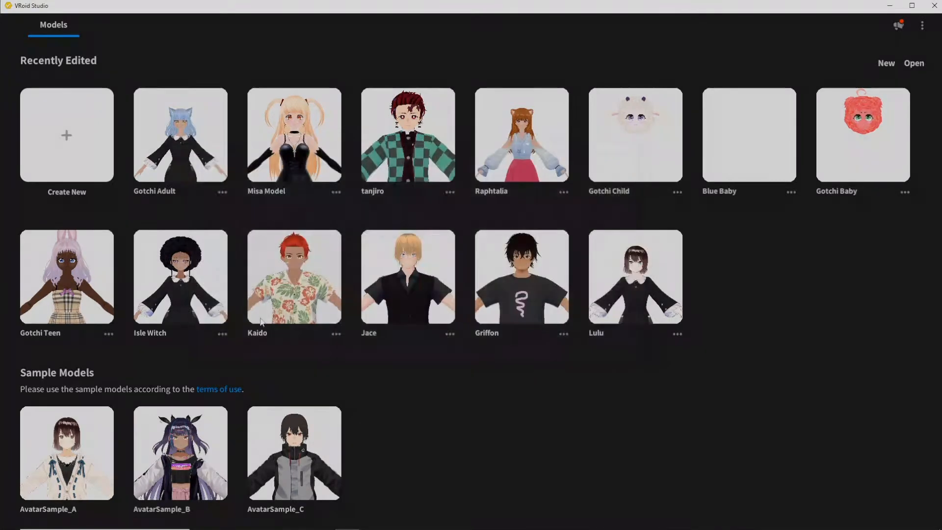
Create a new model from the Fem base
click(71, 146)
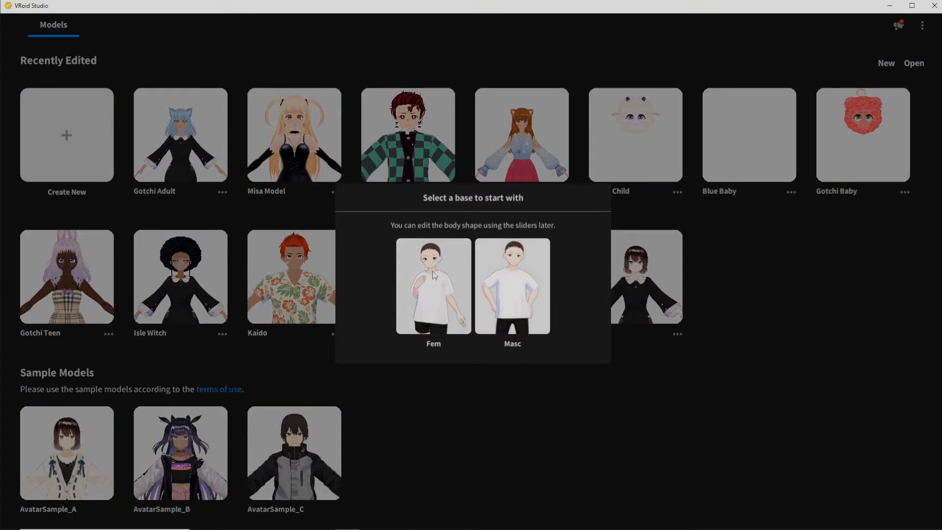
click(432, 318)
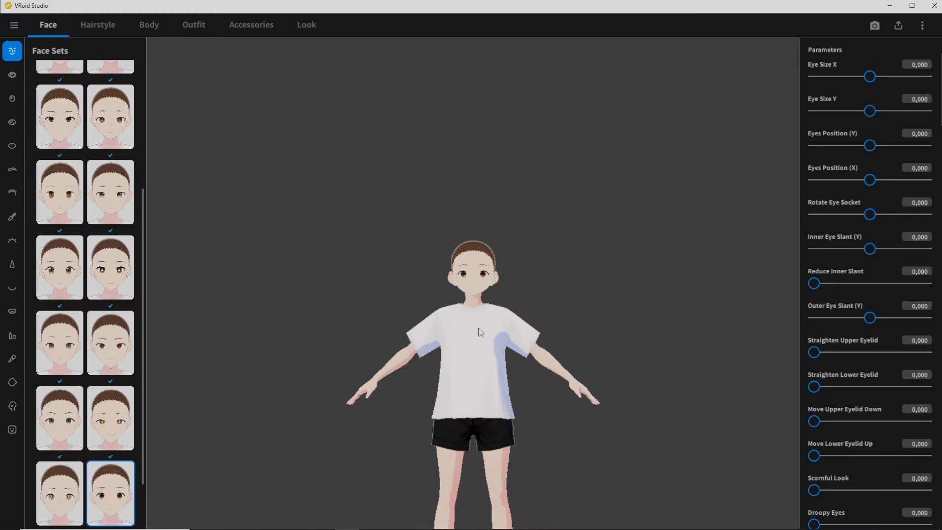
Examine the new base character's full body and look at its face up close
middle_drag(473, 321, 482, 186)
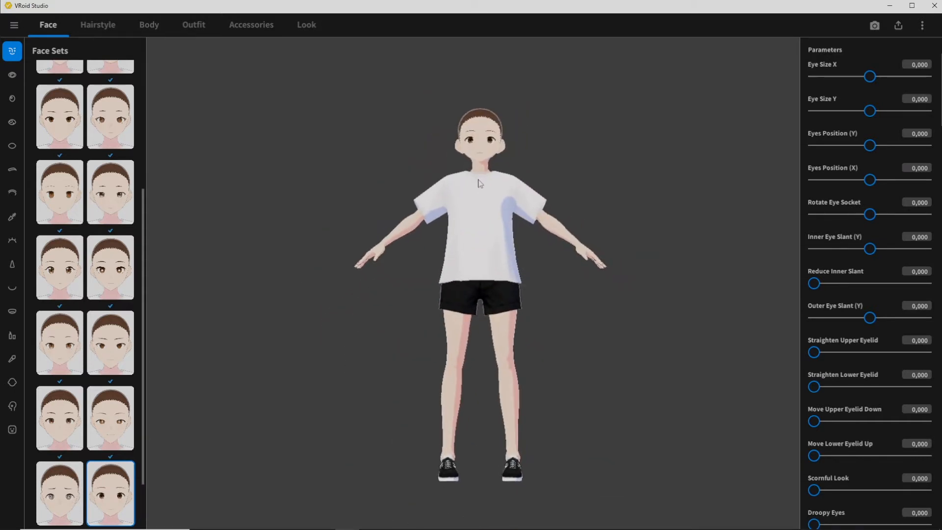
scroll(480, 185, up, 3)
scroll(480, 185, down, 2)
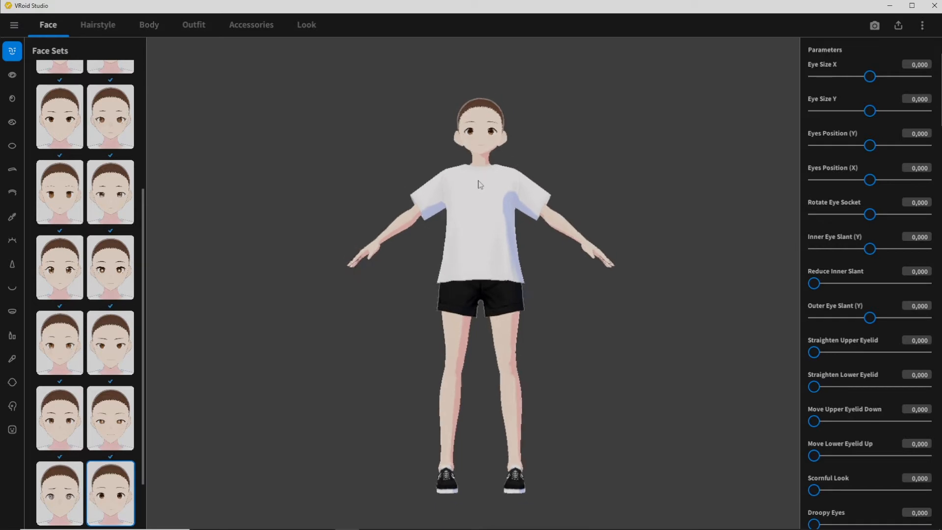
scroll(479, 185, up, 1)
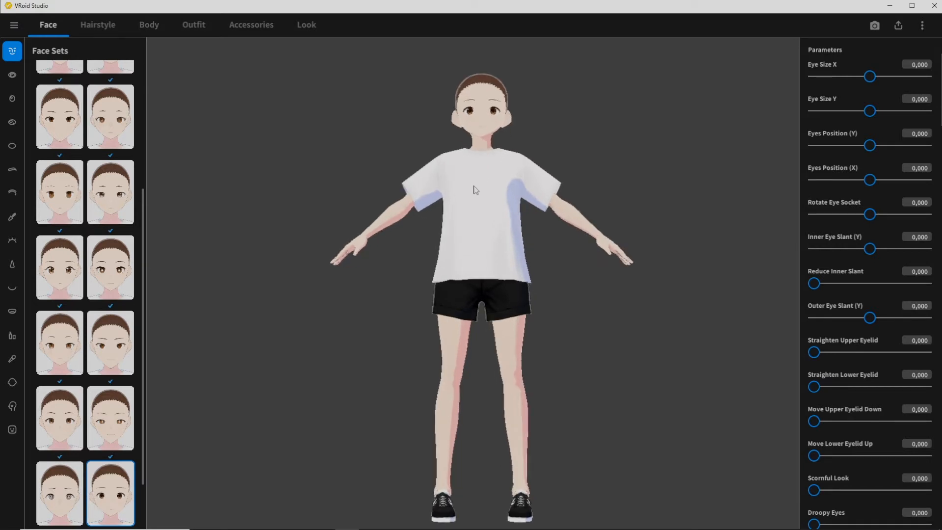
mouse_move(474, 190)
mouse_down()
mouse_move(378, 201)
mouse_move(289, 191)
mouse_move(499, 205)
mouse_move(467, 197)
mouse_move(481, 196)
mouse_up()
scroll(456, 242, up, 3)
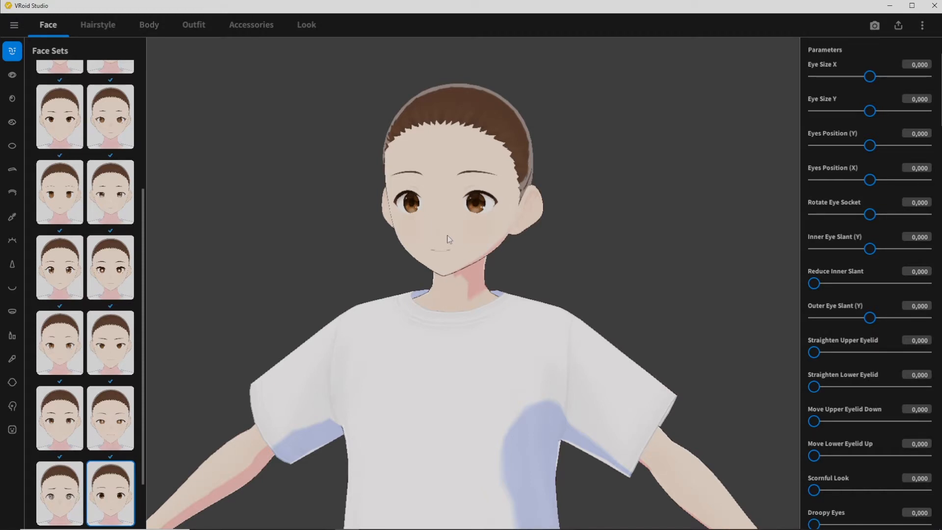
scroll(450, 237, up, 2)
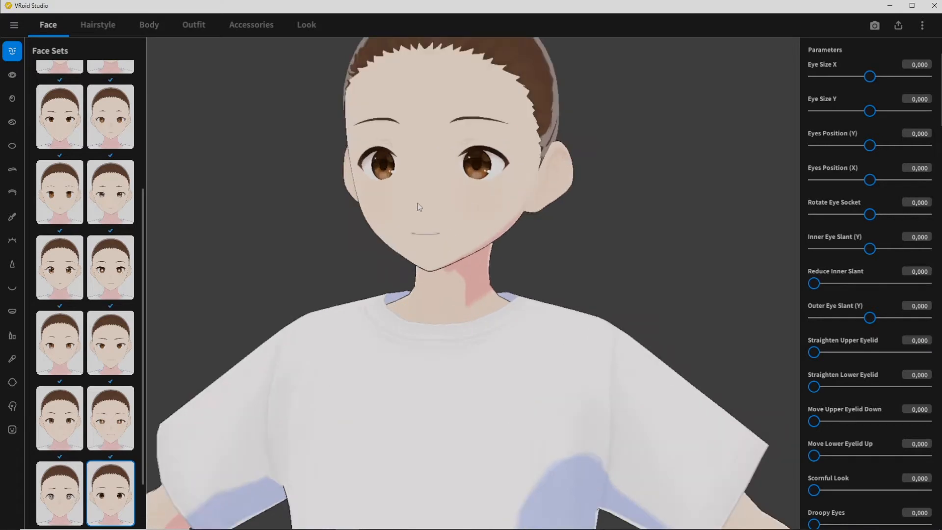
middle_drag(420, 203, 420, 218)
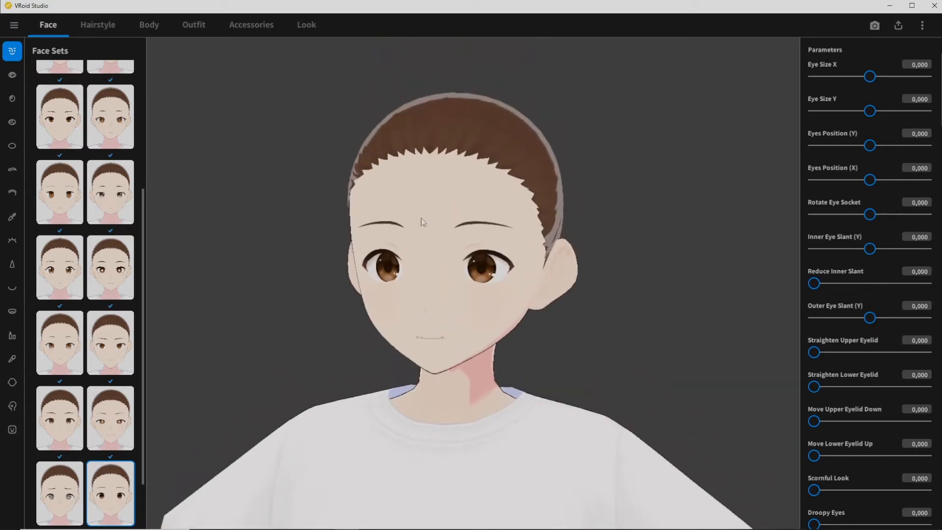
Try several face set presets on the character and apply the first one in the collection
scroll(81, 131, up, 4)
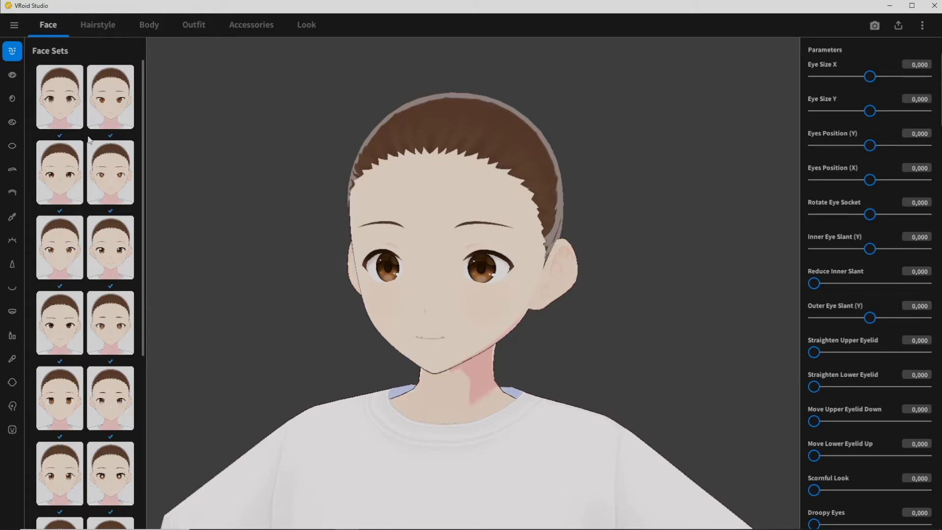
click(111, 112)
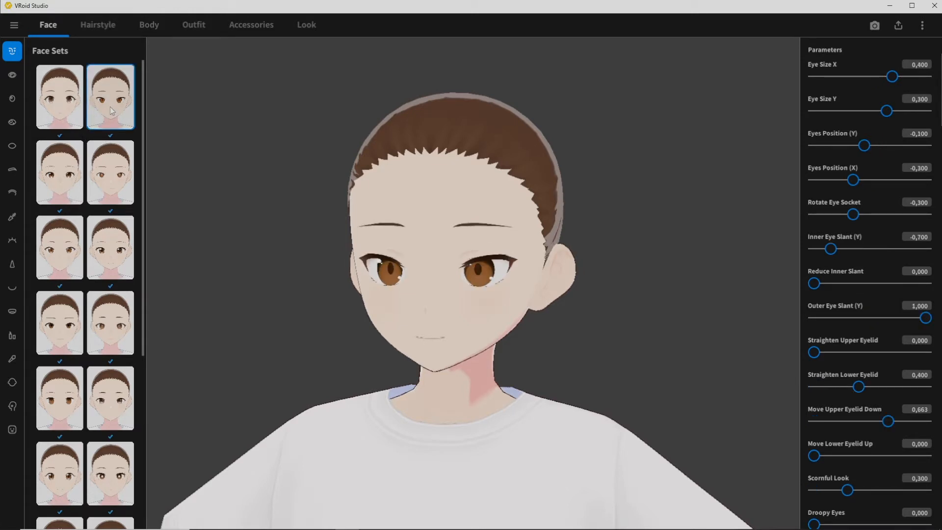
click(76, 181)
scroll(77, 184, down, 5)
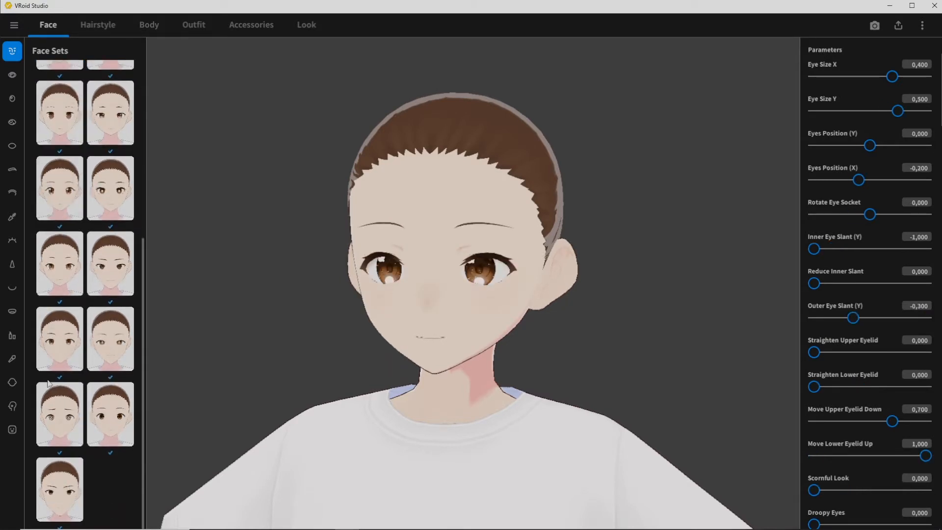
click(56, 425)
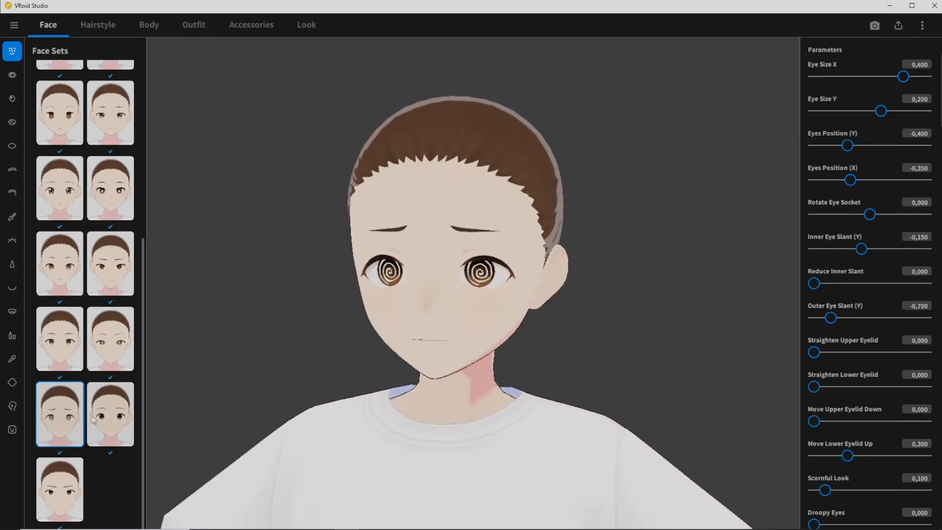
click(61, 496)
click(82, 116)
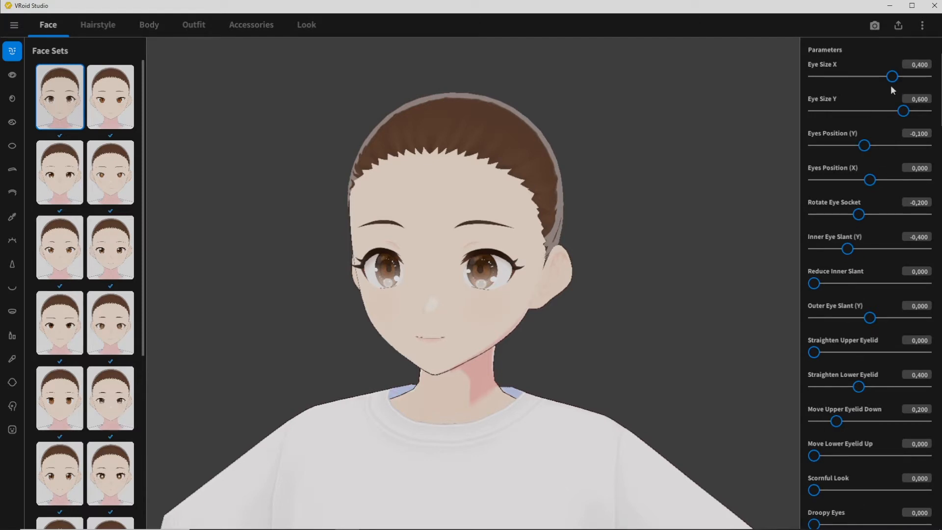
Set Eye Size X to 0.418 and Inner Eye Slant (Y) to 0.049, and slightly adjust Droopy Eyes
drag(891, 76, 894, 76)
drag(847, 249, 873, 261)
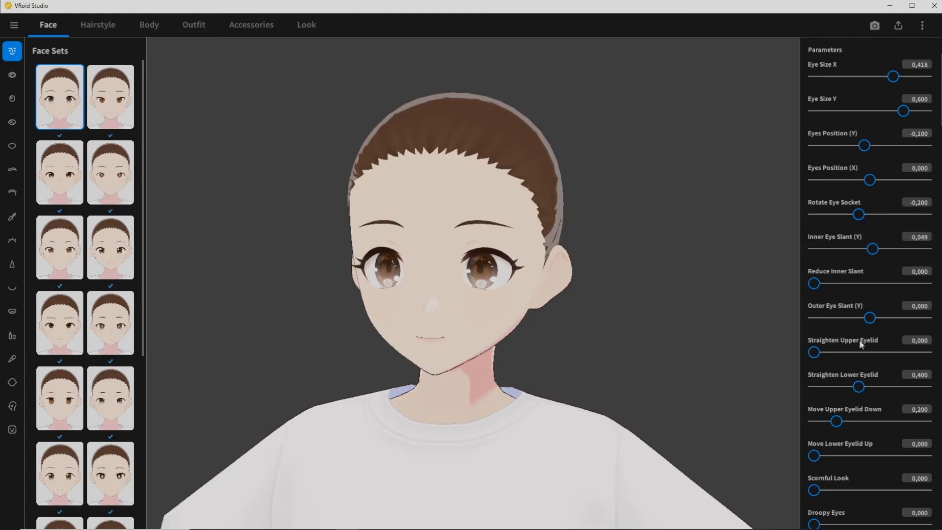
scroll(864, 345, down, 5)
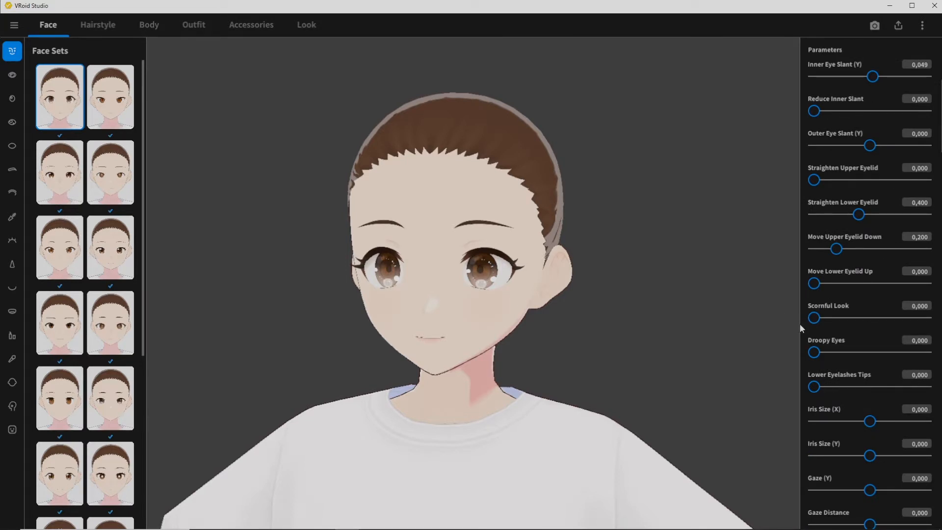
mouse_move(812, 354)
mouse_down()
mouse_move(849, 347)
mouse_move(815, 352)
mouse_up()
Browse the individual face part categories, including the preset and custom skin items
click(12, 405)
click(12, 382)
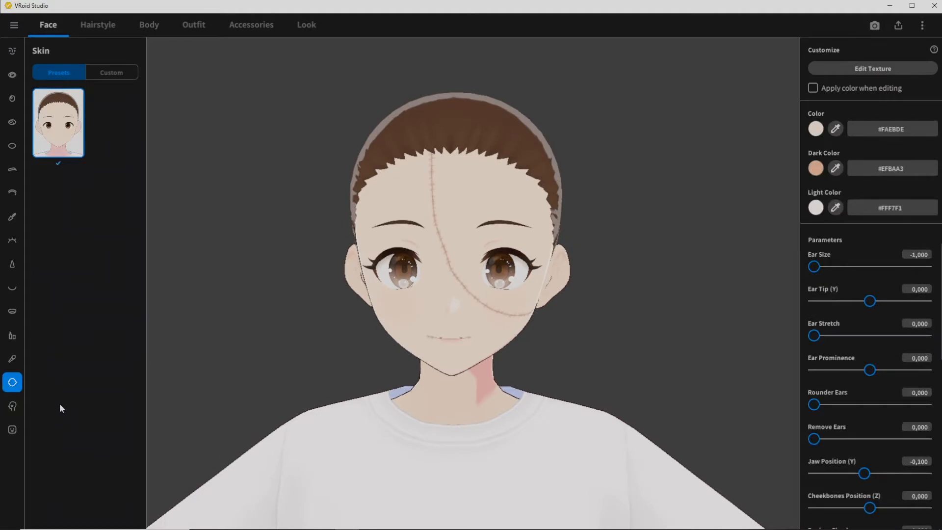
click(116, 74)
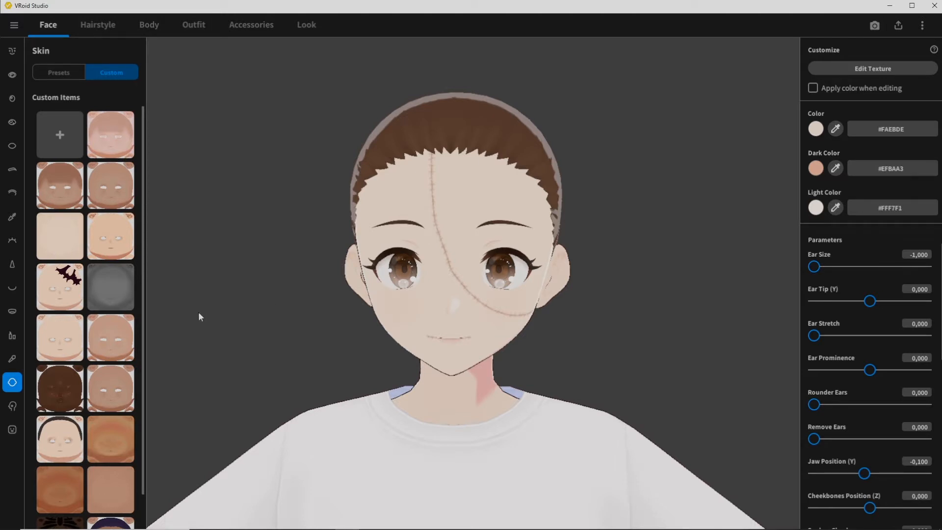
click(11, 362)
Try several hairstyle sets on the character and apply the one with two buns and straight bangs
click(97, 26)
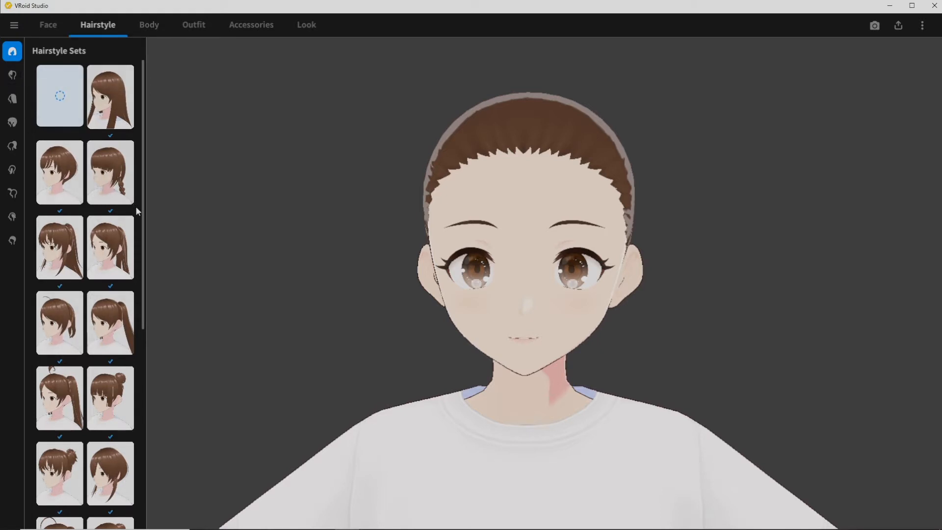
click(111, 123)
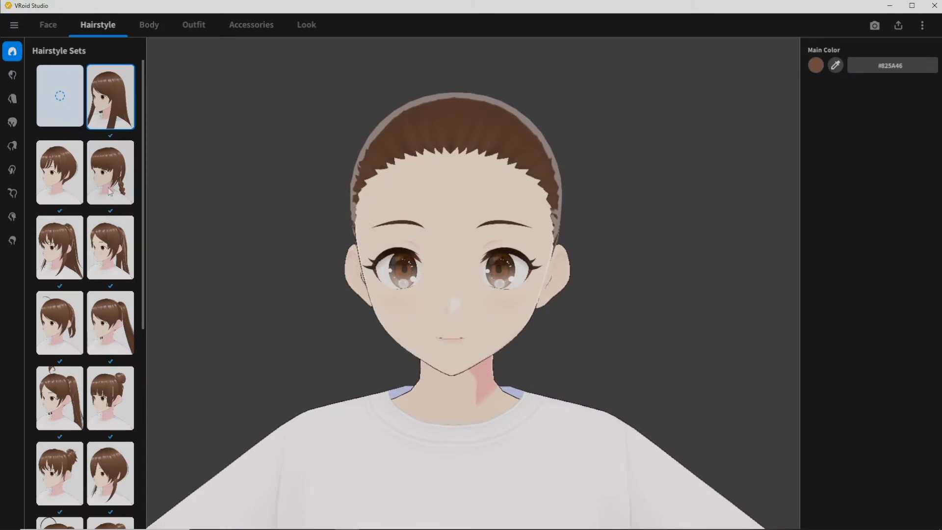
scroll(475, 337, down, 3)
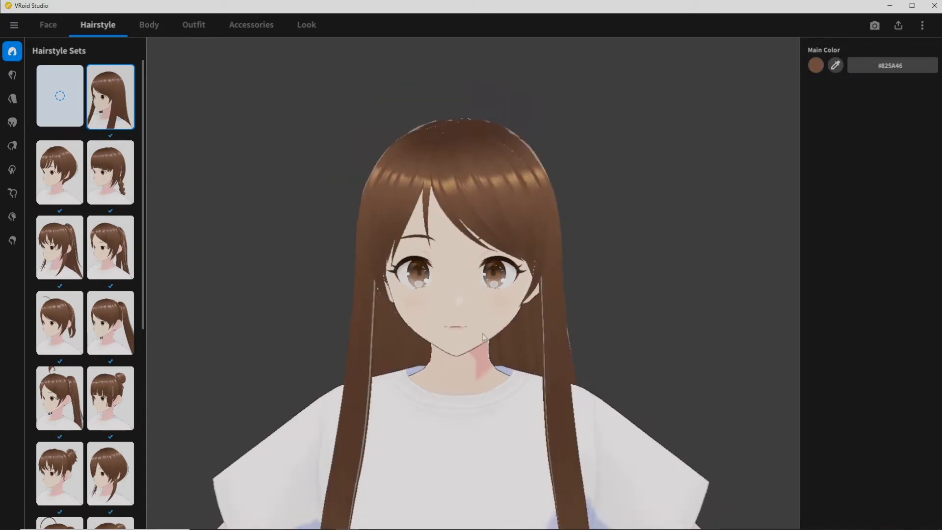
click(120, 263)
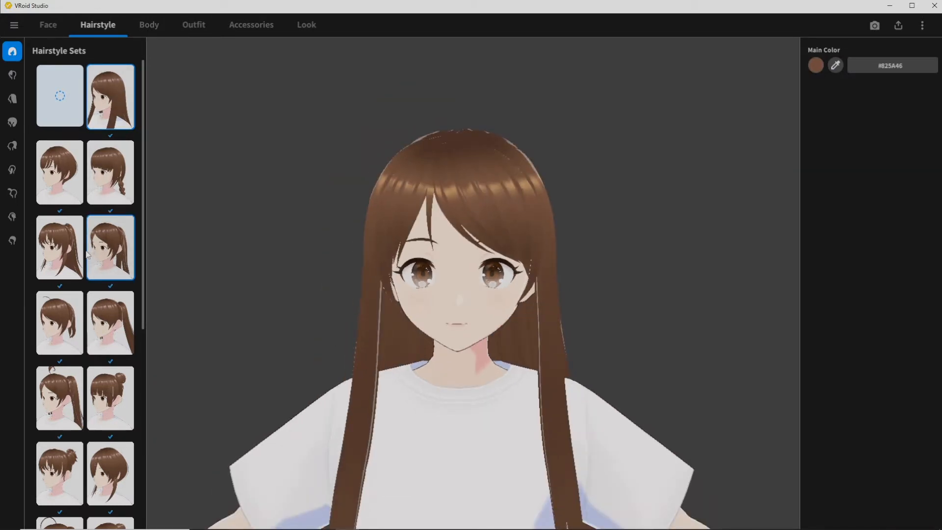
click(62, 265)
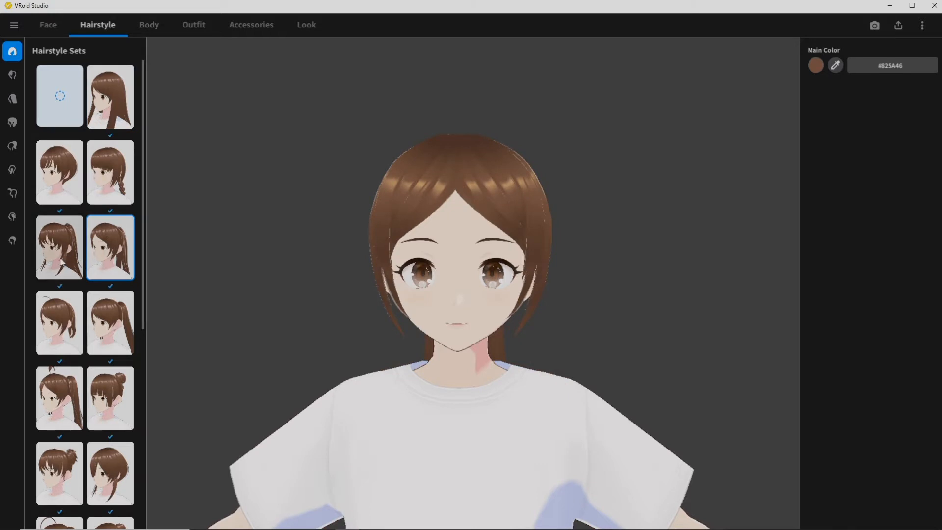
click(68, 337)
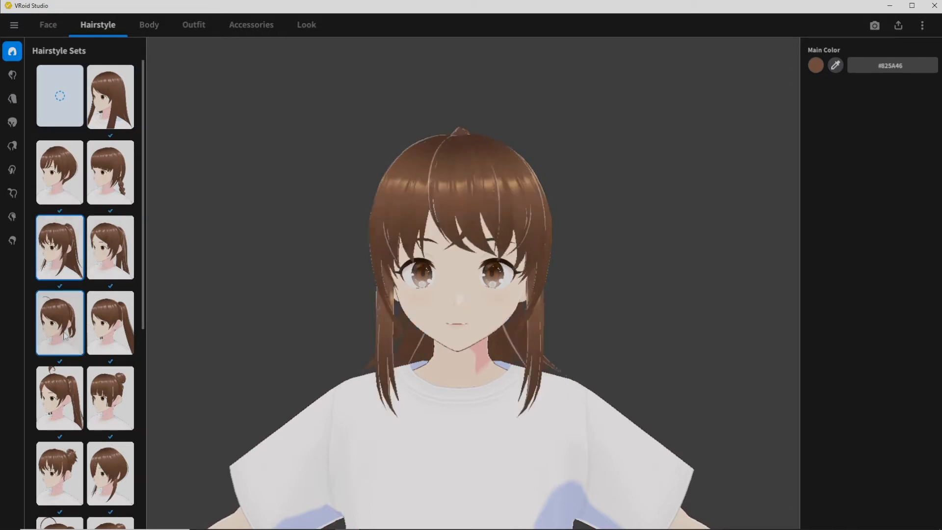
click(117, 410)
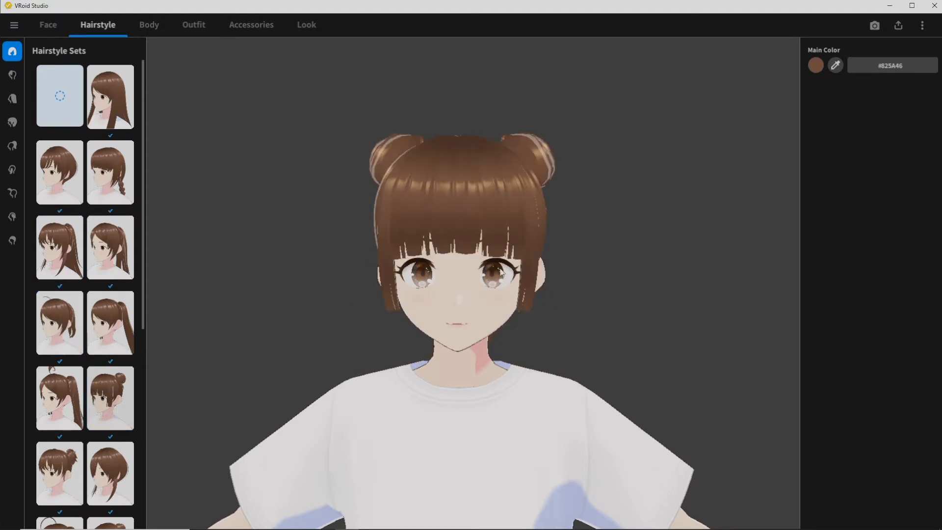
Set the hair's main color to dark blue #001A54 and change the front hair to the side-swept bangs preset
click(816, 65)
drag(796, 88, 777, 78)
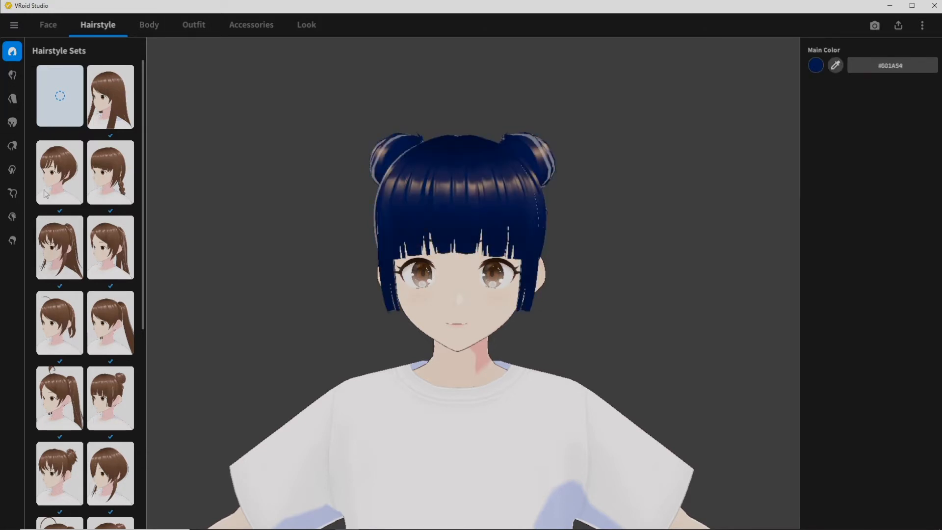
click(14, 75)
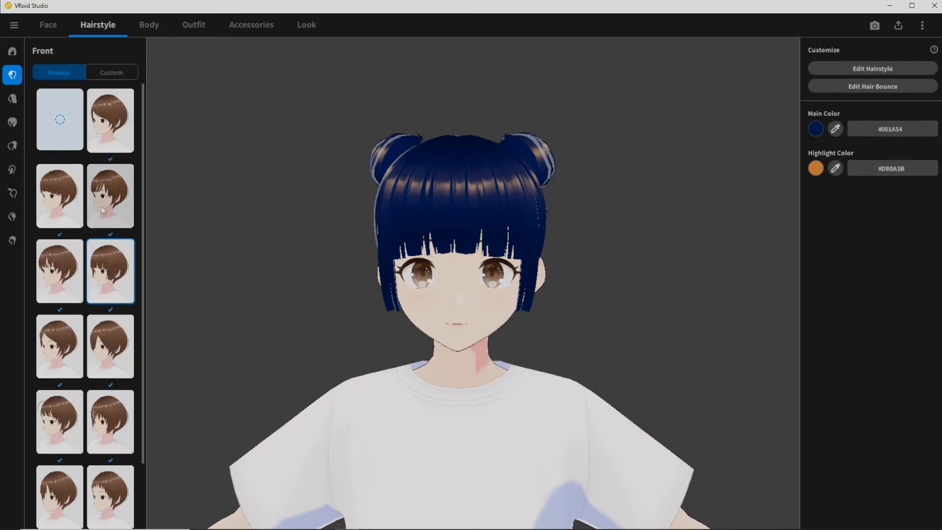
click(110, 196)
Try several back hair presets, including long wavy and short cuts, and apply the chin-length bob
click(12, 122)
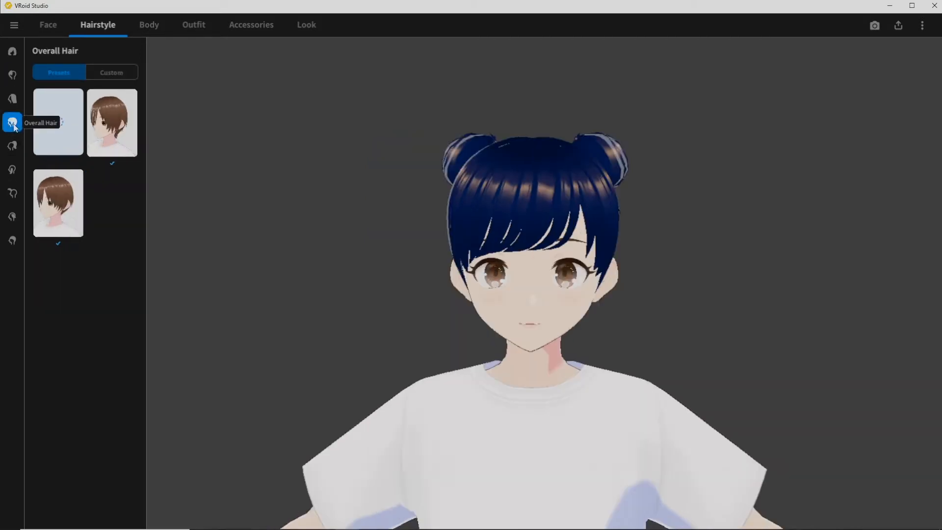
click(15, 100)
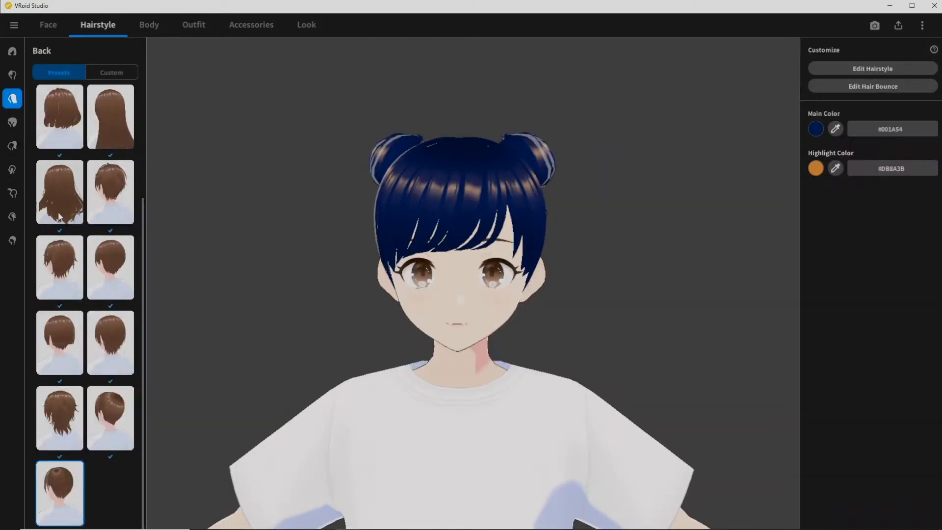
click(60, 206)
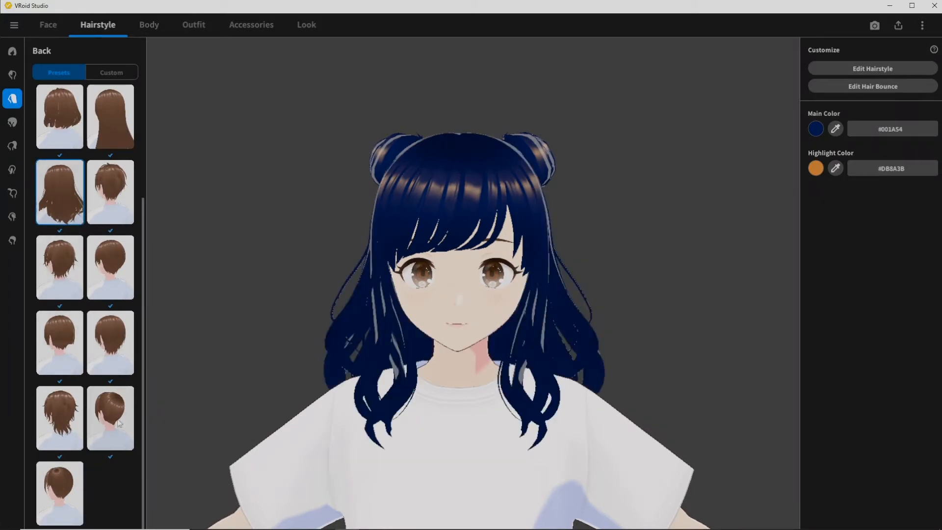
click(116, 425)
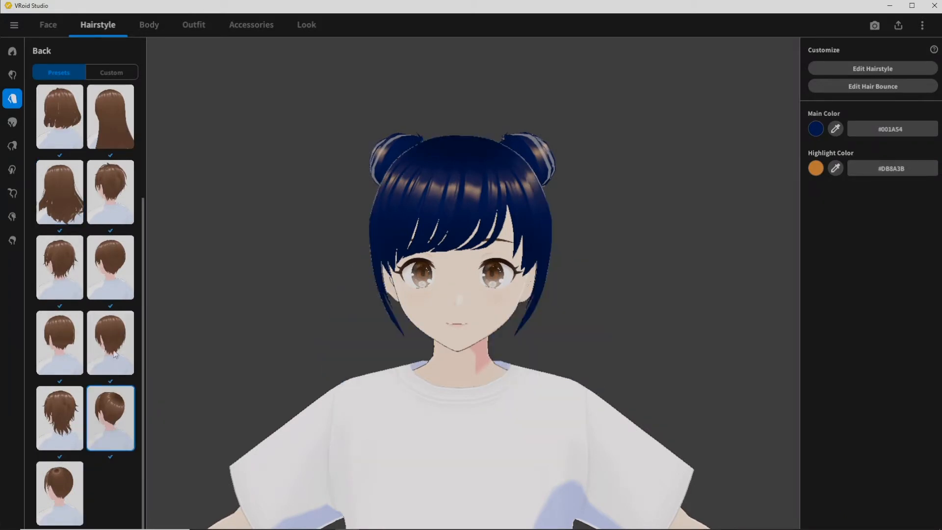
click(115, 354)
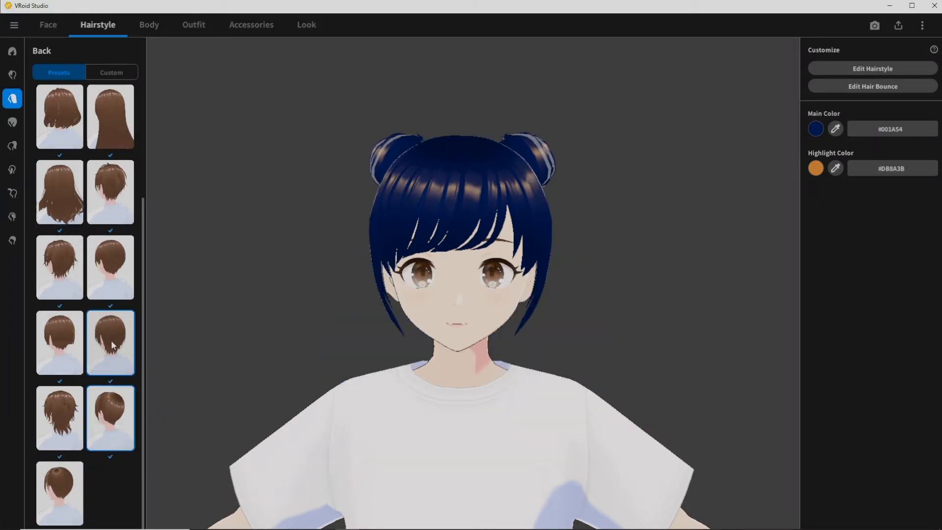
click(81, 146)
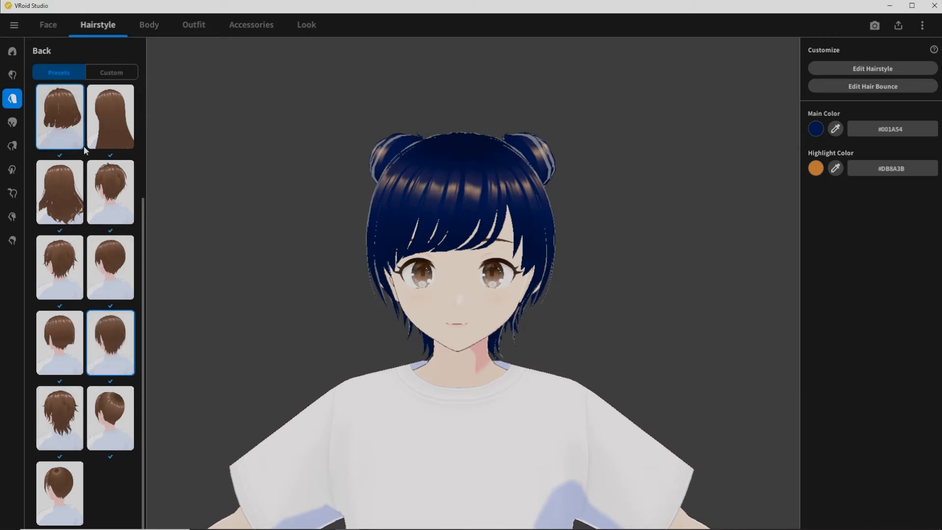
Try several ponytail presets as the hair extensions in place of the two buns, viewing the head from different sides
click(12, 145)
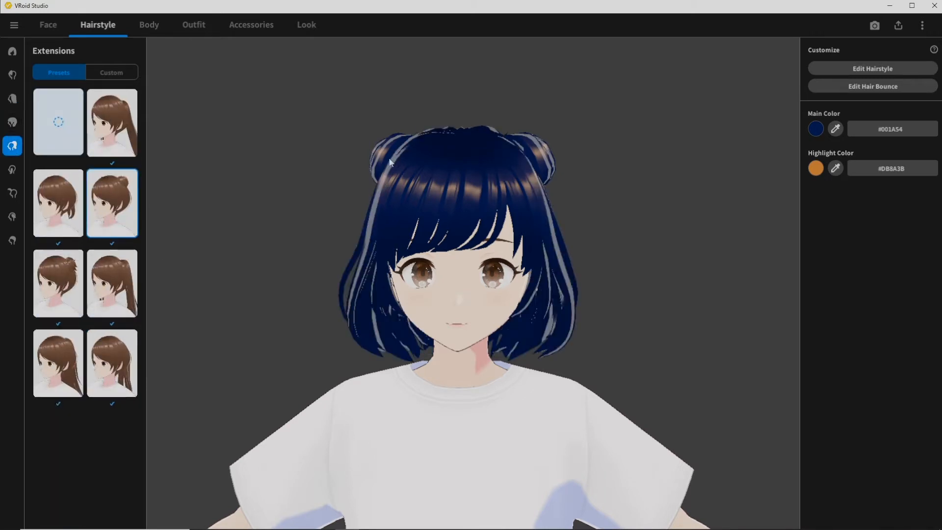
right_drag(410, 212, 447, 218)
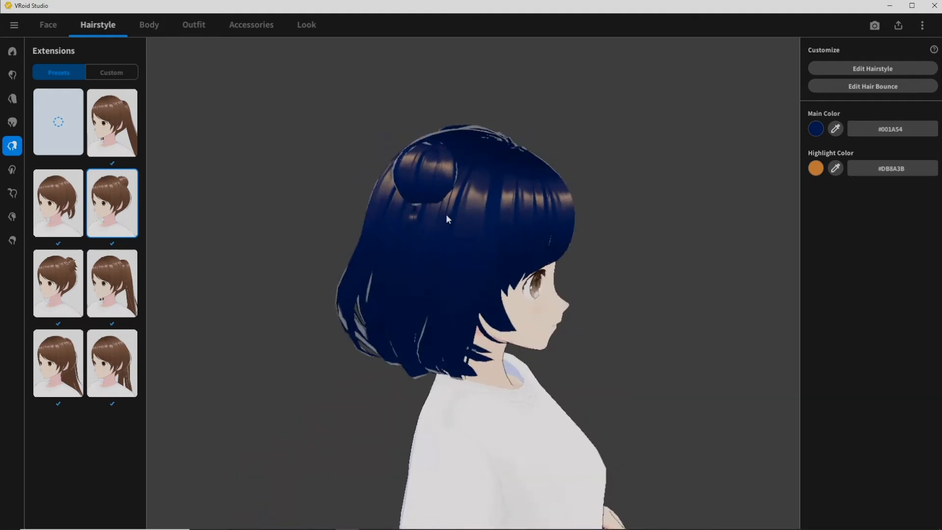
click(116, 270)
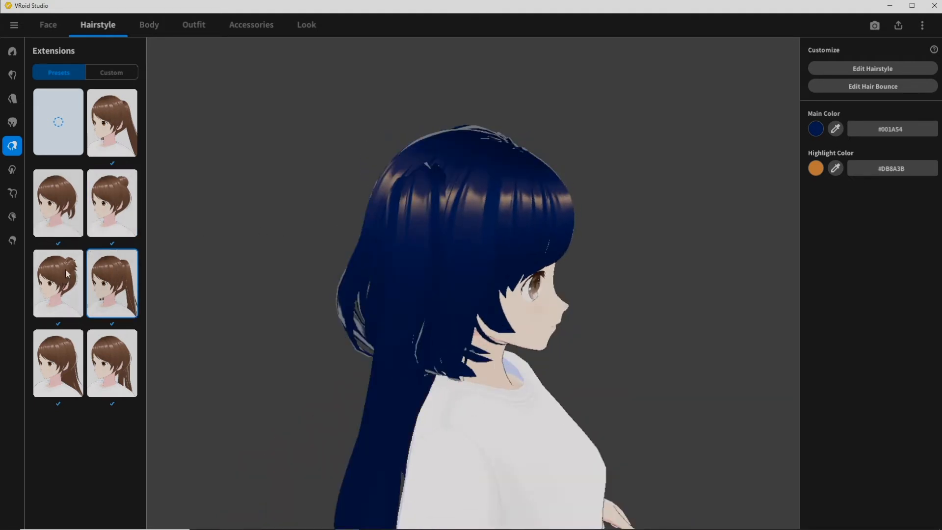
click(119, 116)
click(60, 363)
right_drag(323, 300, 246, 289)
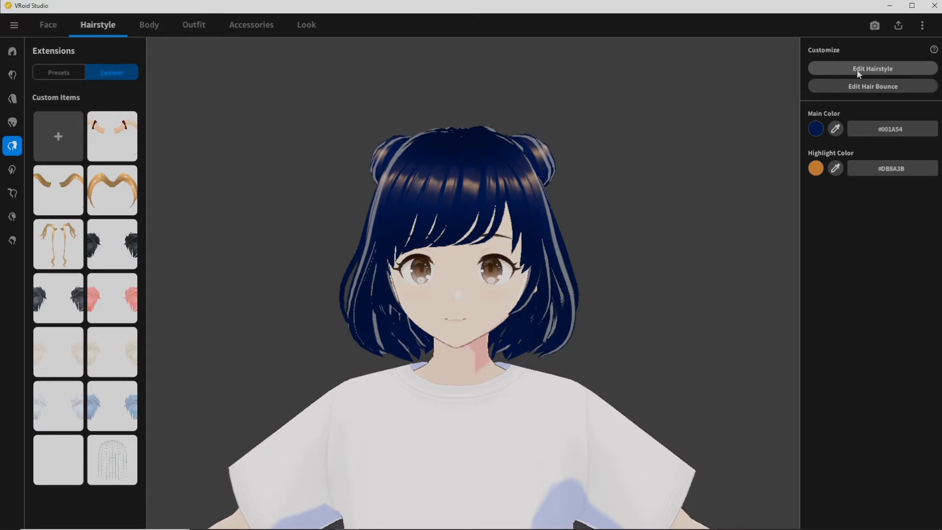
Open the hairstyle for editing and reshape Freehand Group 3 of the back hair by moving an upper guide point down and outward
click(885, 73)
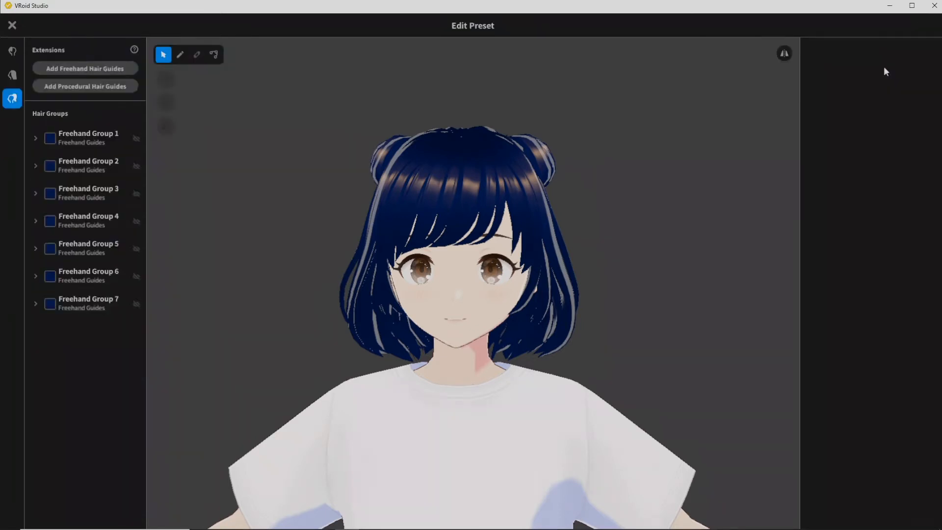
click(86, 145)
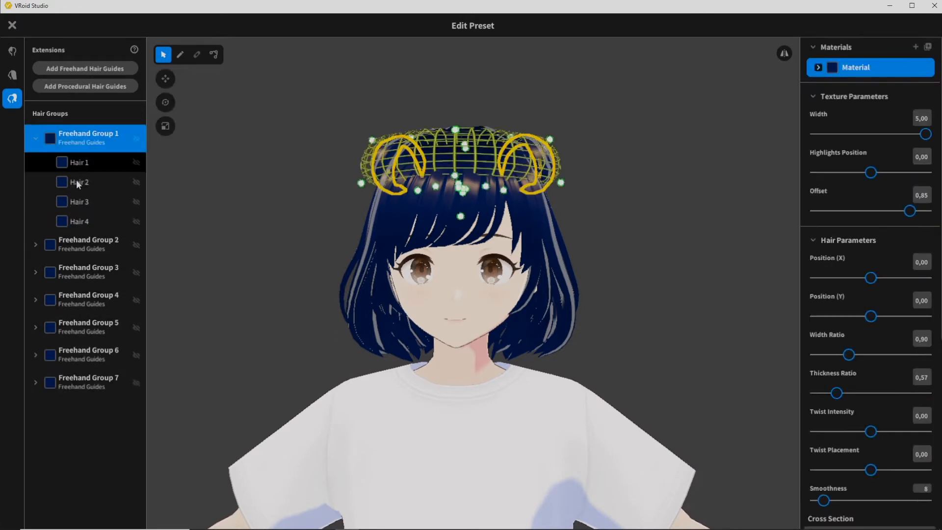
click(13, 78)
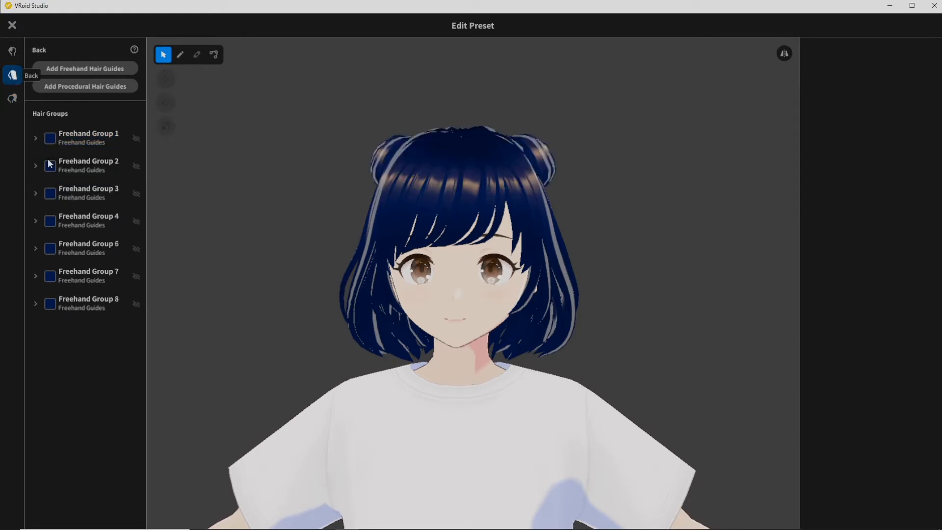
click(86, 194)
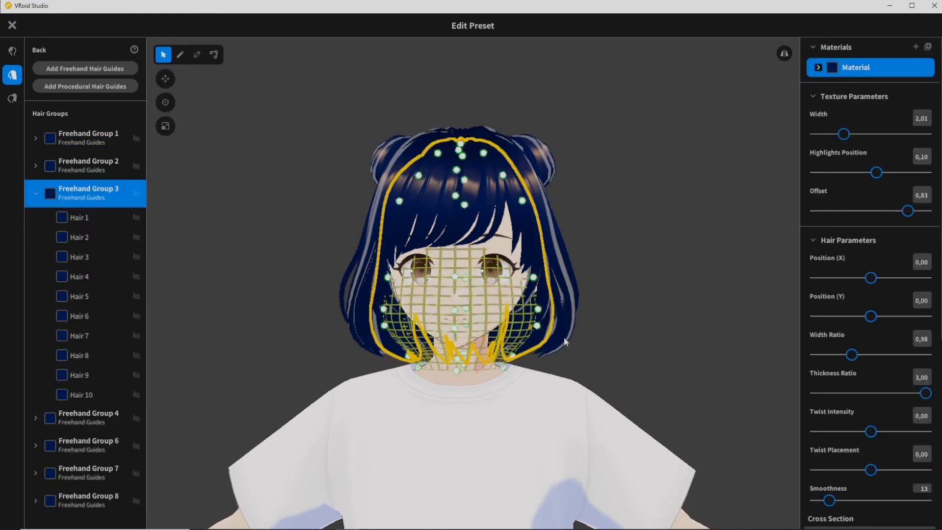
mouse_move(563, 337)
right_down()
mouse_move(505, 347)
mouse_move(455, 334)
mouse_move(423, 342)
mouse_move(446, 377)
right_up()
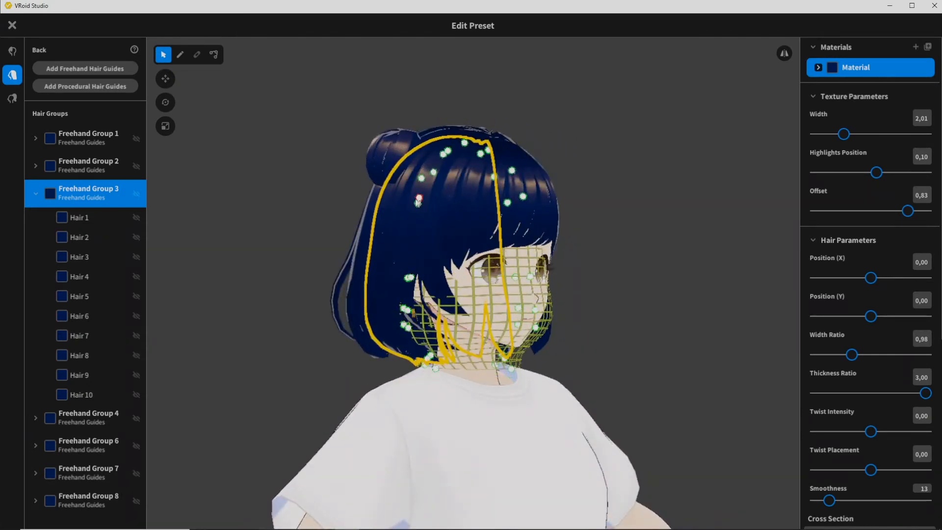
mouse_move(417, 200)
mouse_down()
mouse_move(362, 127)
mouse_move(388, 76)
mouse_move(487, 119)
mouse_move(437, 170)
mouse_move(386, 281)
mouse_up()
right_drag(511, 319, 491, 320)
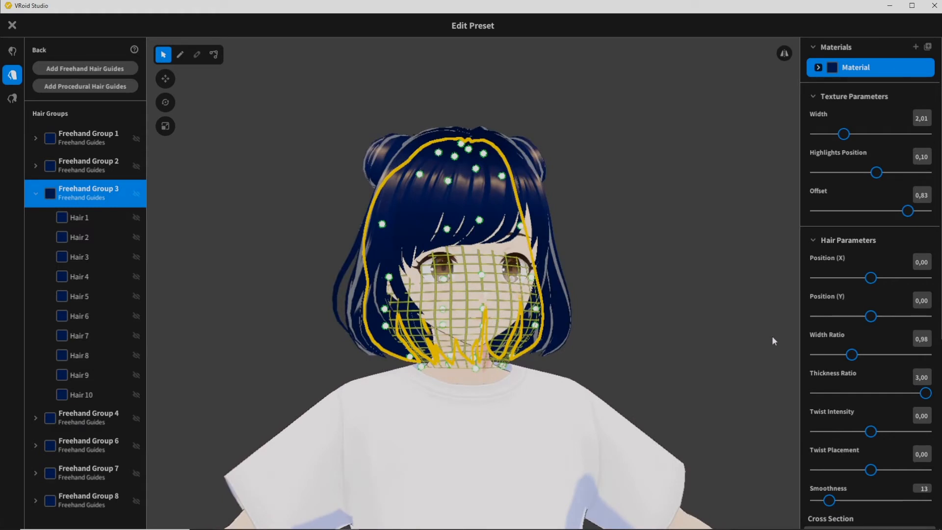
Open the back hair material's texture and paint two long vertical off-white #F5EEF5 streaks on the base layer
click(818, 68)
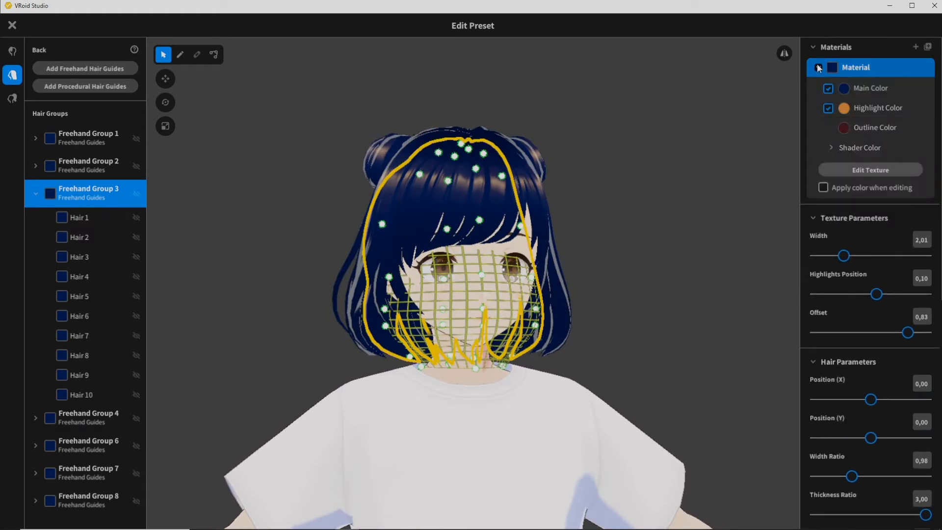
click(859, 179)
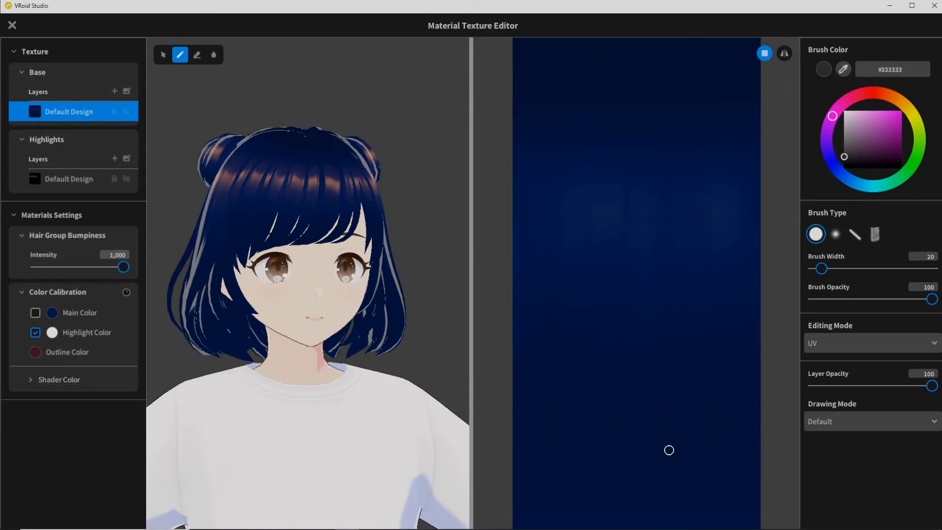
click(845, 113)
mouse_move(607, 118)
mouse_down()
mouse_move(630, 515)
mouse_move(631, 499)
mouse_up()
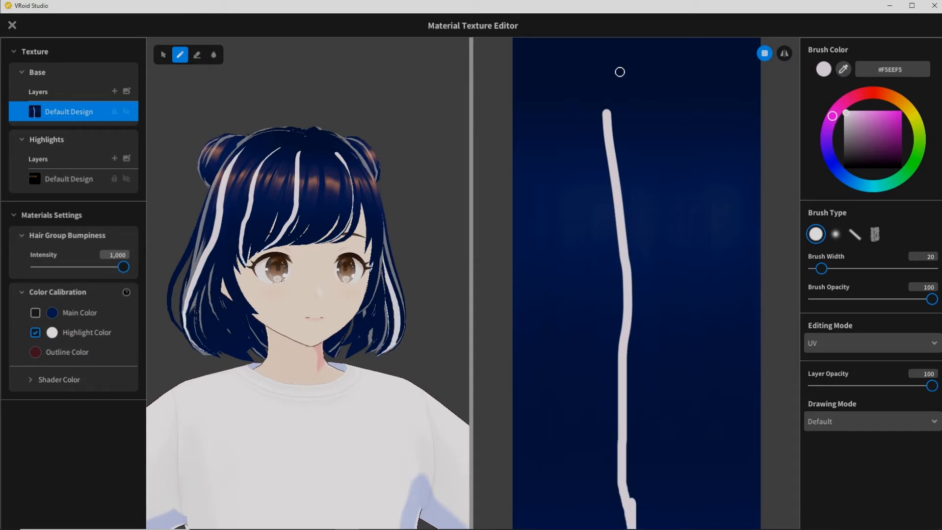
drag(608, 111, 605, 47)
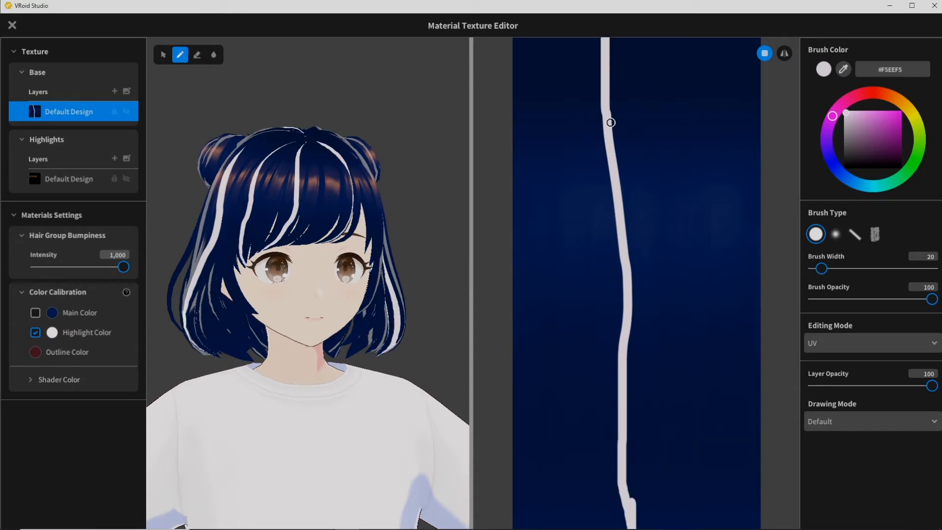
right_drag(418, 301, 398, 303)
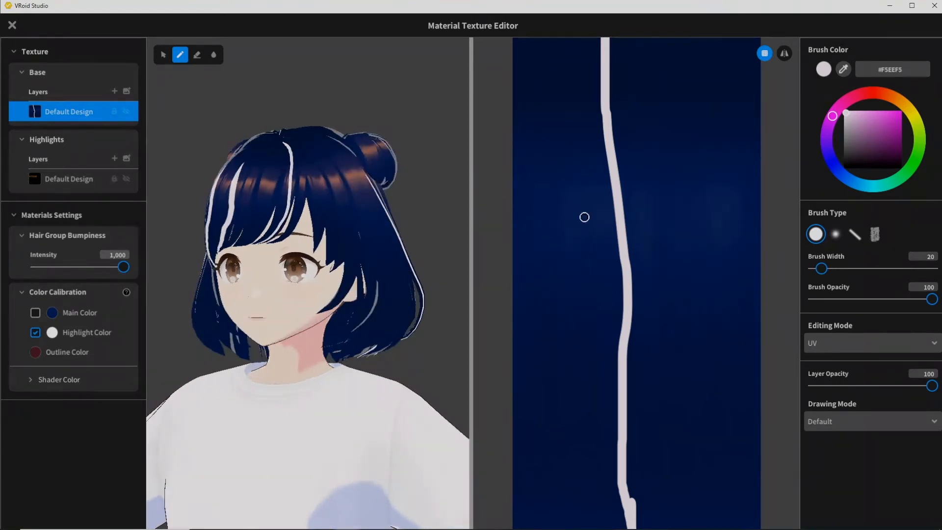
drag(689, 72, 736, 529)
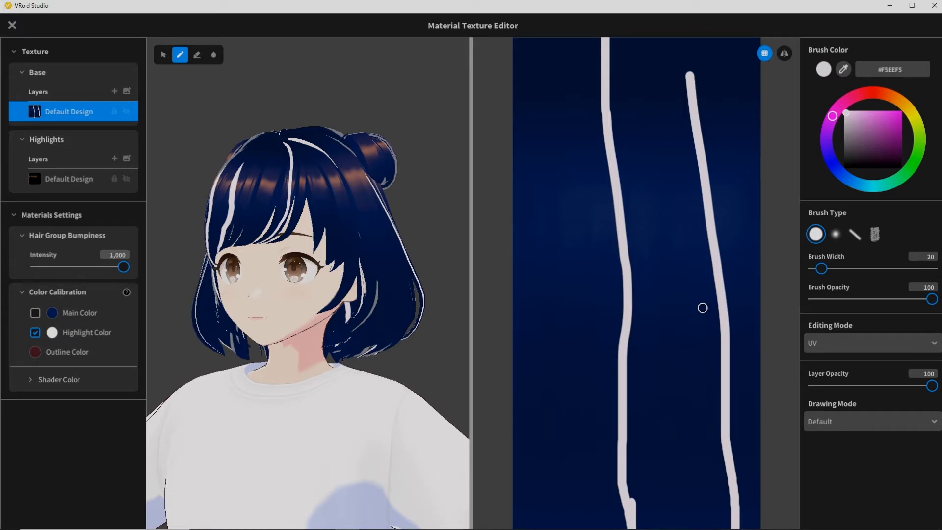
Undo all painted streaks on the hair texture and return to the hairstyle selection
key(ctrl+z)
key(ctrl+z)
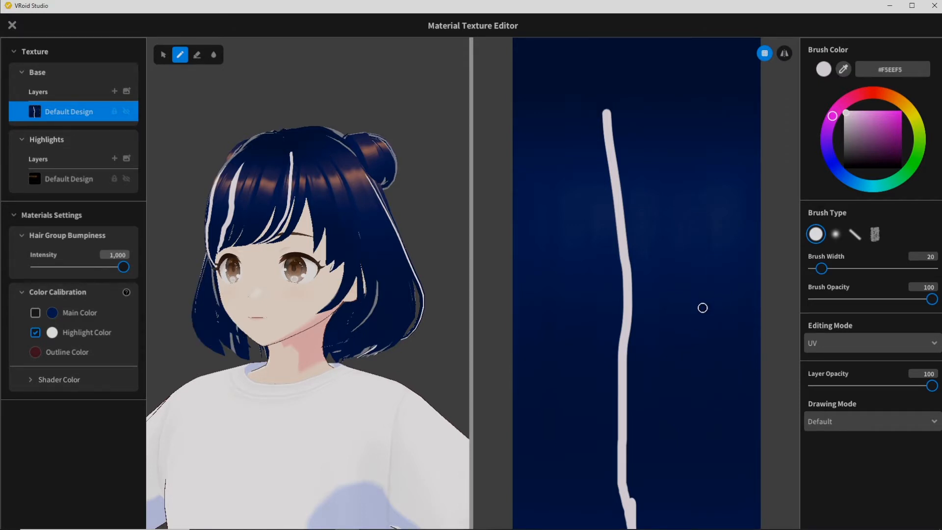
key(ctrl+z)
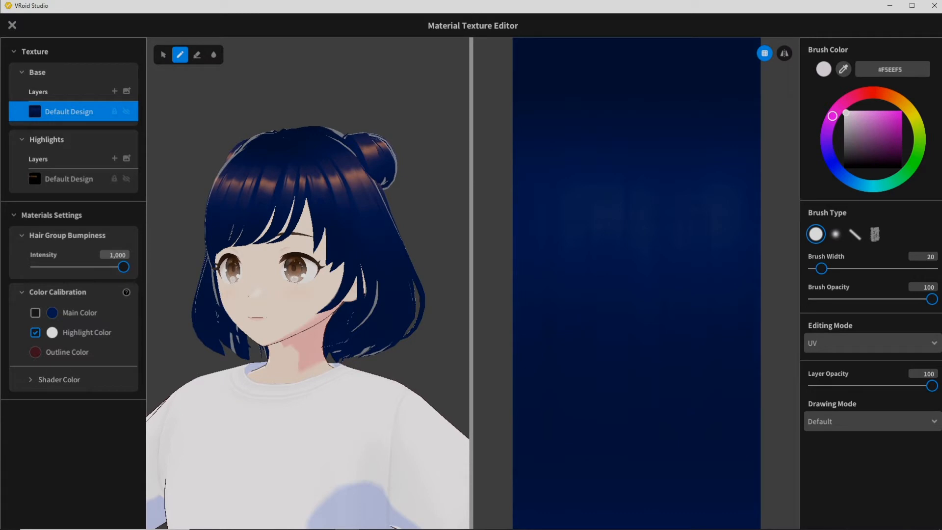
click(13, 26)
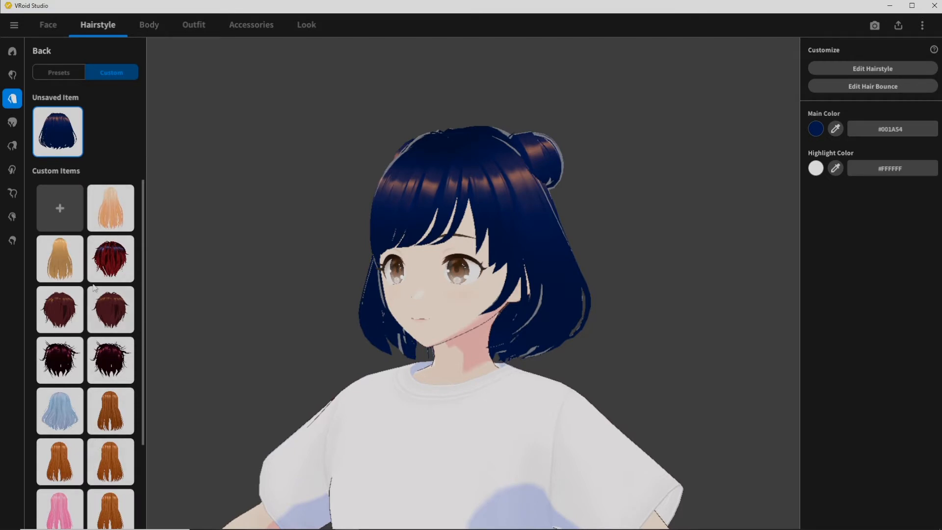
Try the red, light blue and orange custom back hair items on the character, then reapply the unsaved edited bob
click(53, 71)
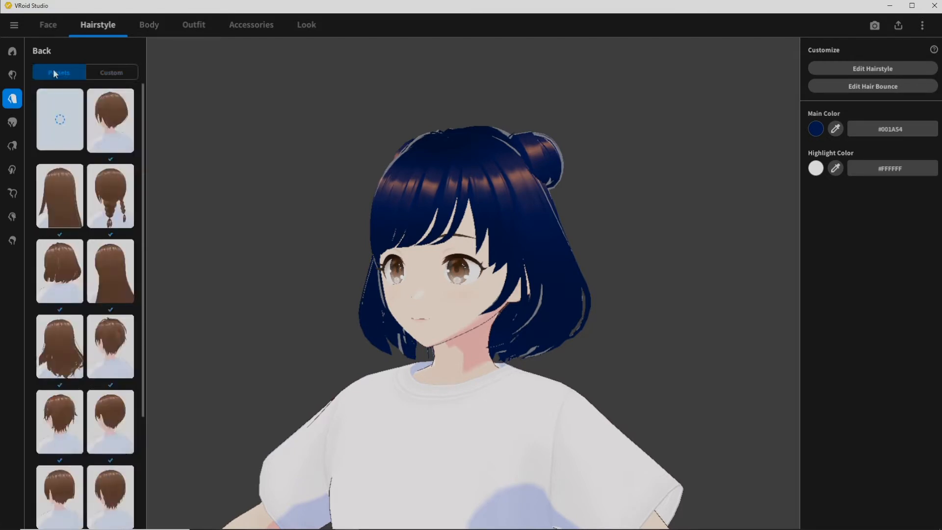
click(110, 73)
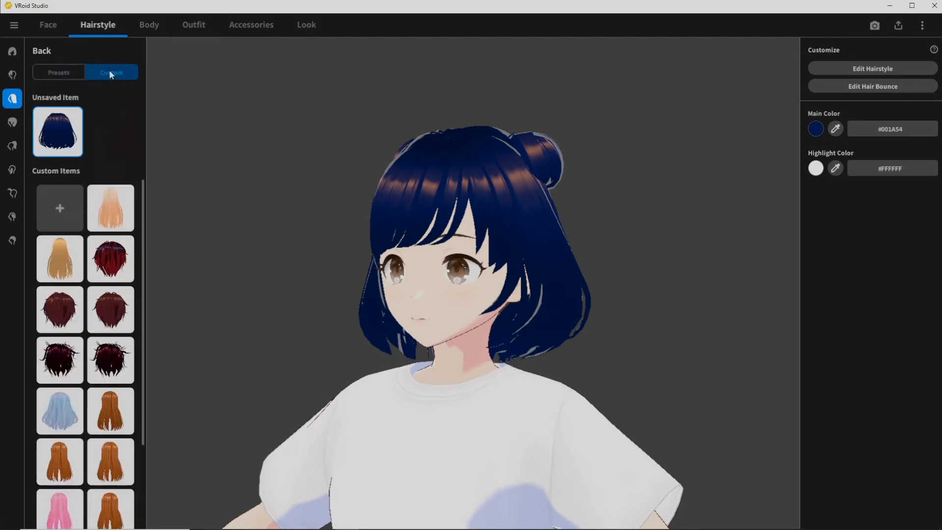
click(116, 254)
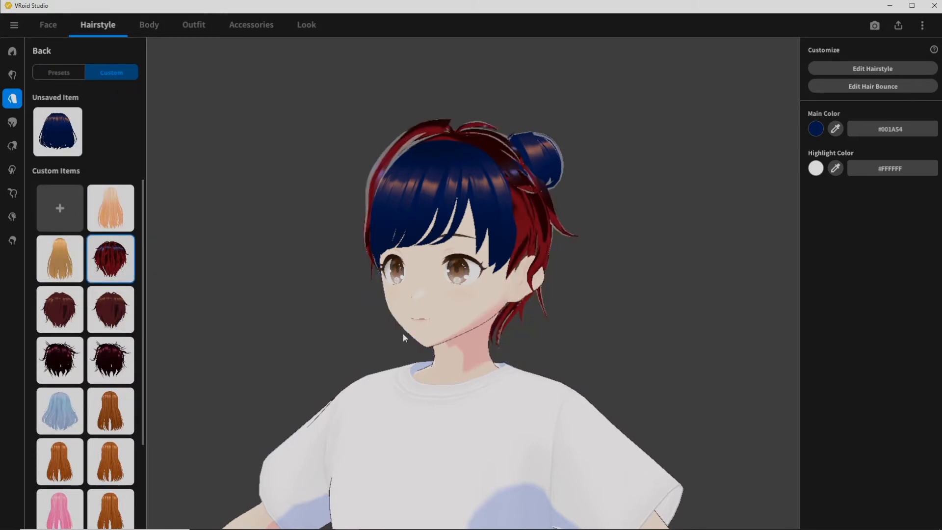
mouse_move(404, 332)
right_down()
mouse_move(479, 352)
mouse_move(399, 338)
right_up()
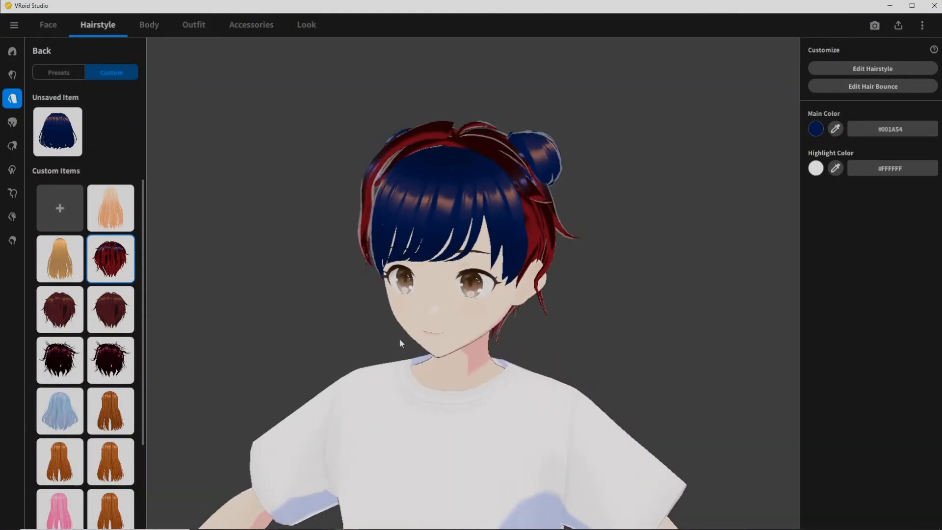
click(53, 424)
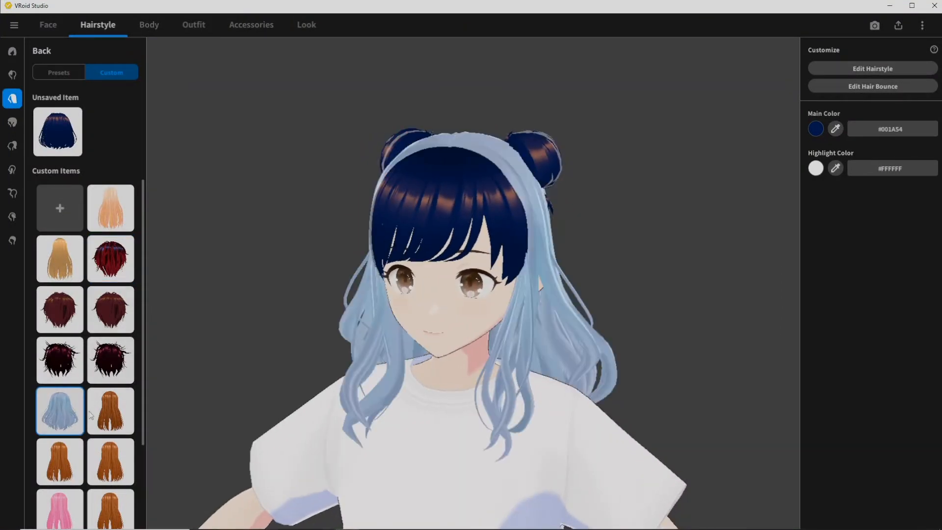
click(112, 420)
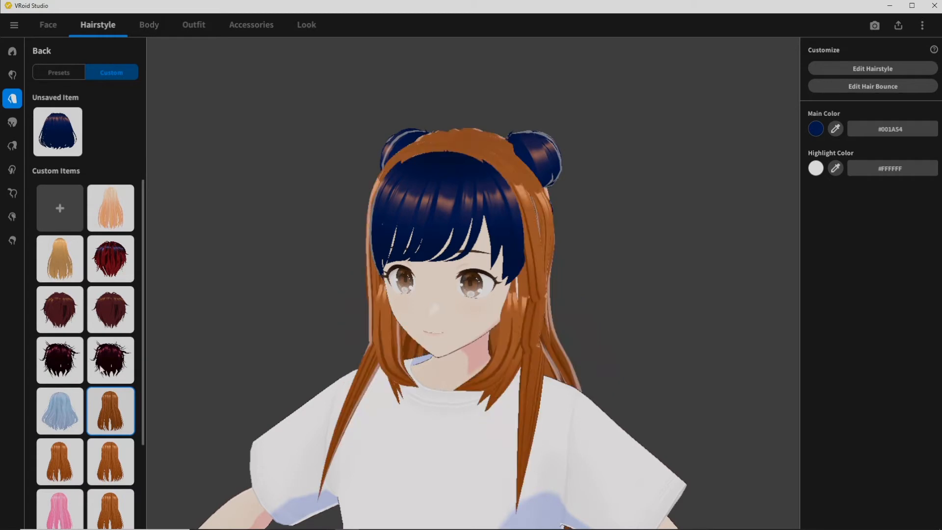
click(51, 150)
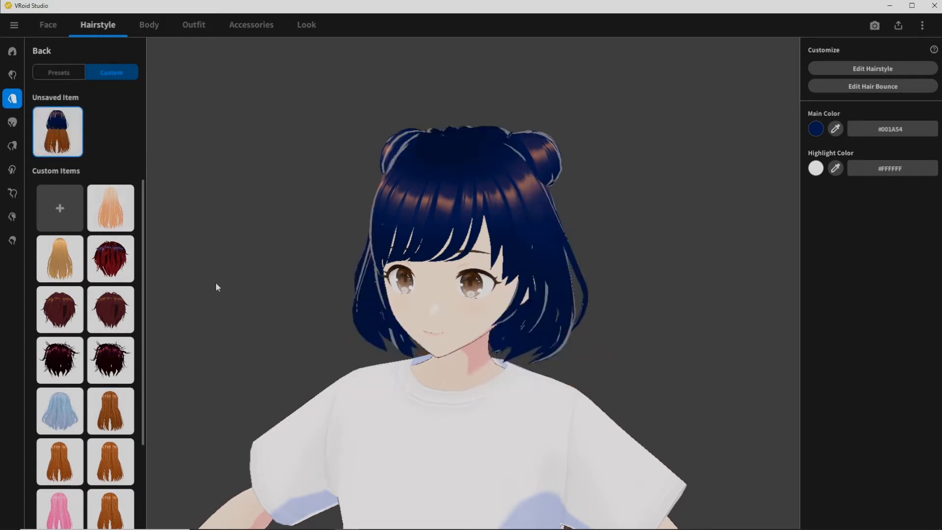
Open the whole-body customization and examine the full figure from an angle
click(194, 24)
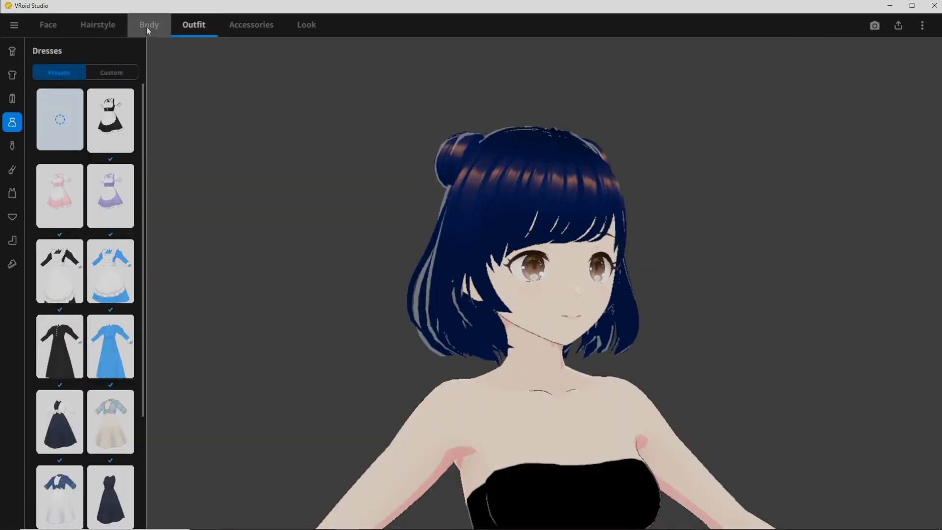
click(147, 27)
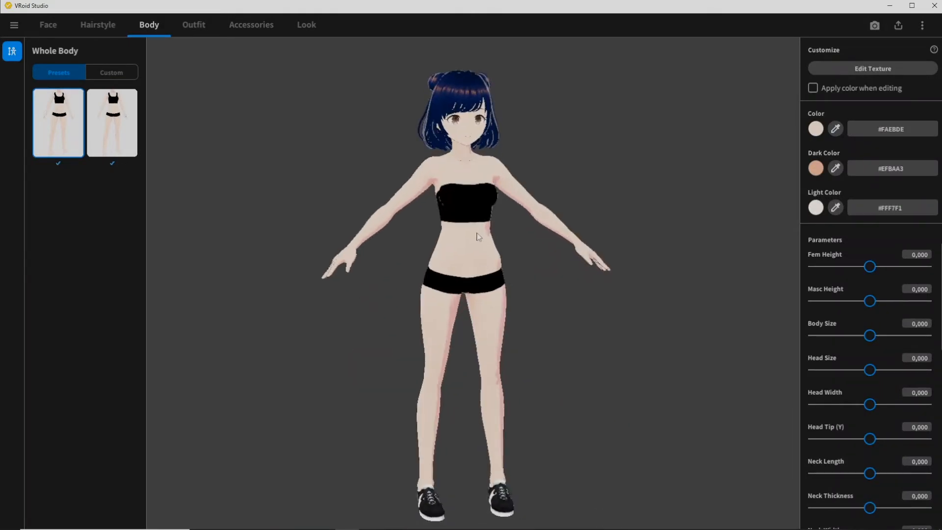
right_drag(479, 237, 461, 236)
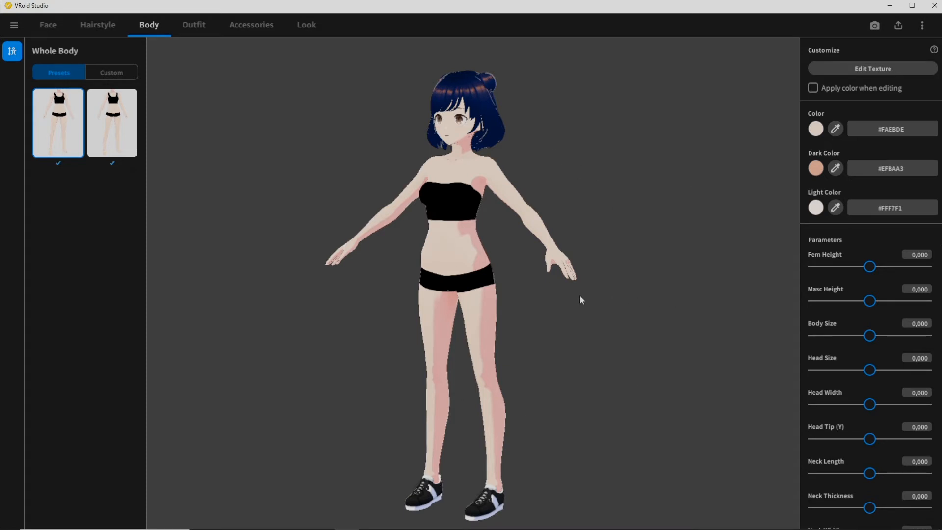
Try a saturated blue #212AE8 as the main skin color and undo it
right_drag(579, 297, 596, 295)
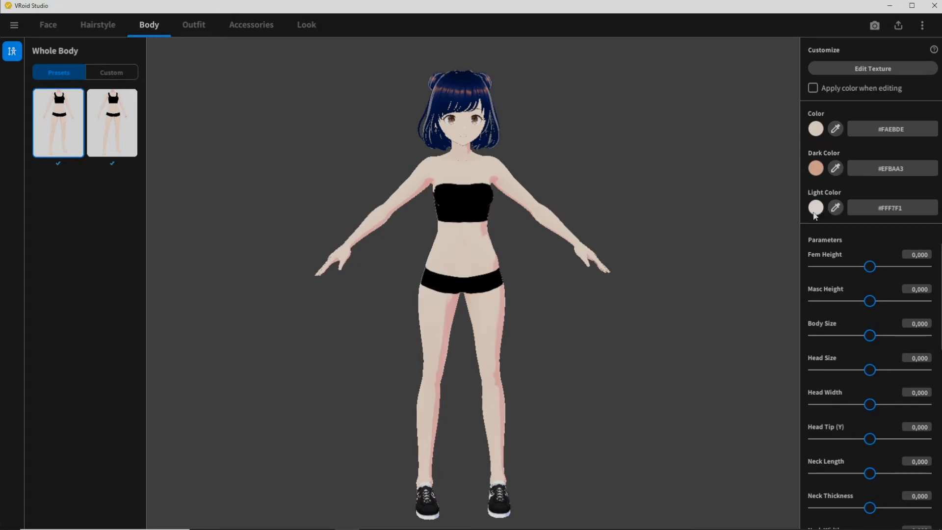
click(815, 130)
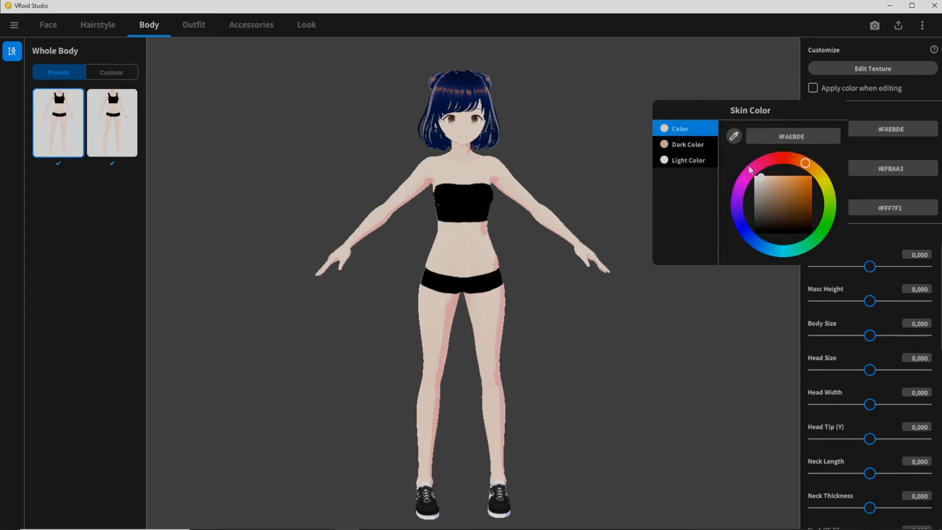
click(774, 178)
mouse_move(775, 181)
mouse_down()
mouse_move(791, 197)
mouse_move(755, 220)
mouse_move(791, 224)
mouse_move(803, 180)
mouse_up()
click(743, 230)
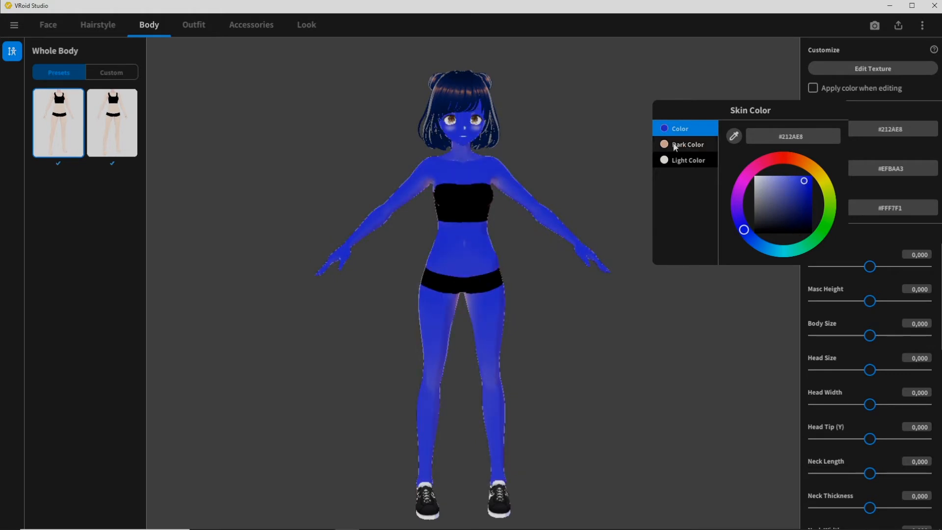
click(706, 311)
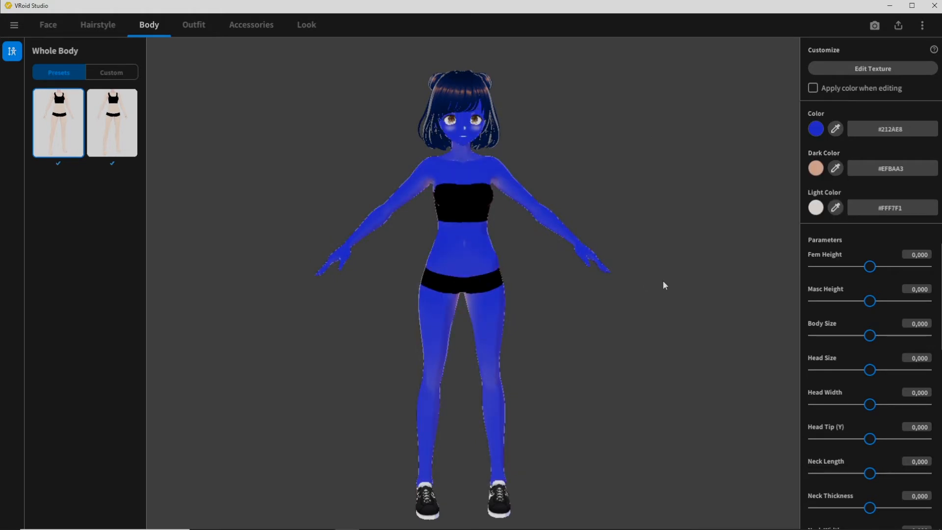
key(ctrl+z)
Set the body's Chest Size to 0.502 and Chest Prominence to 0.260
scroll(863, 414, down, 5)
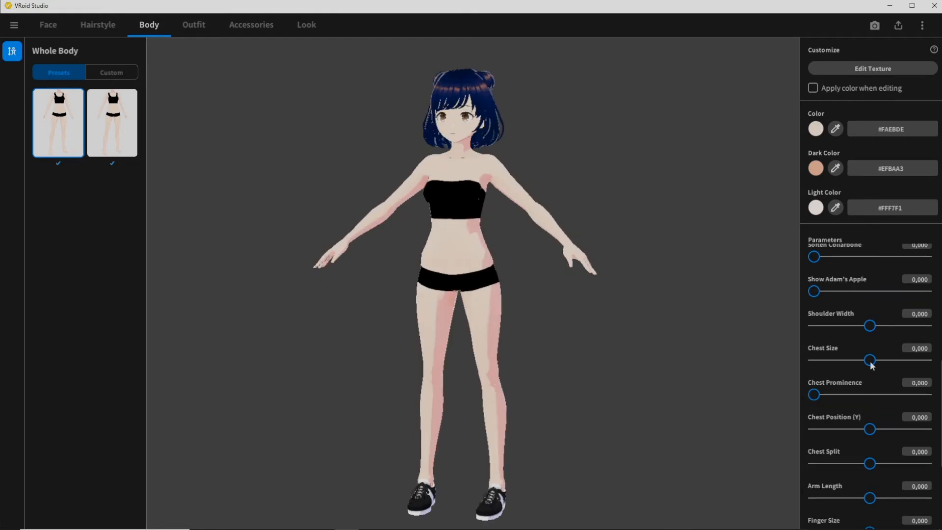
drag(870, 361, 898, 361)
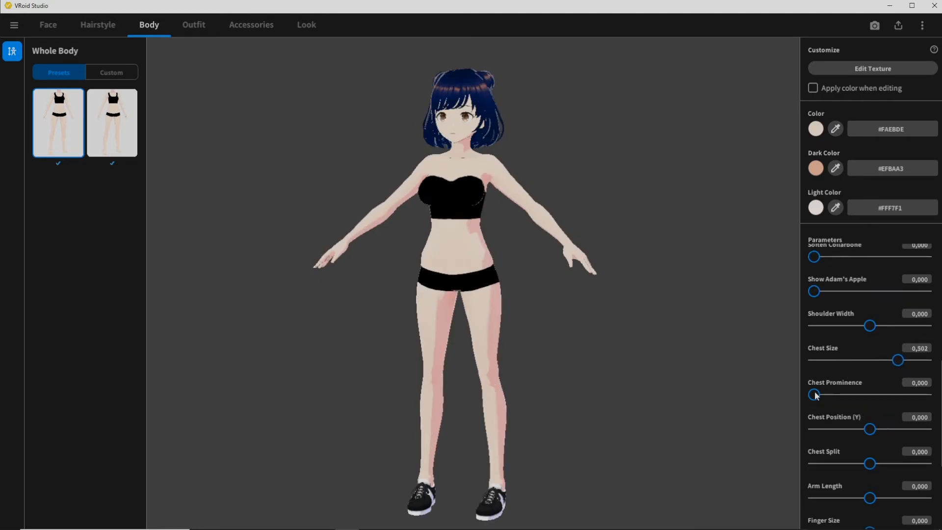
drag(815, 395, 841, 391)
drag(571, 334, 593, 336)
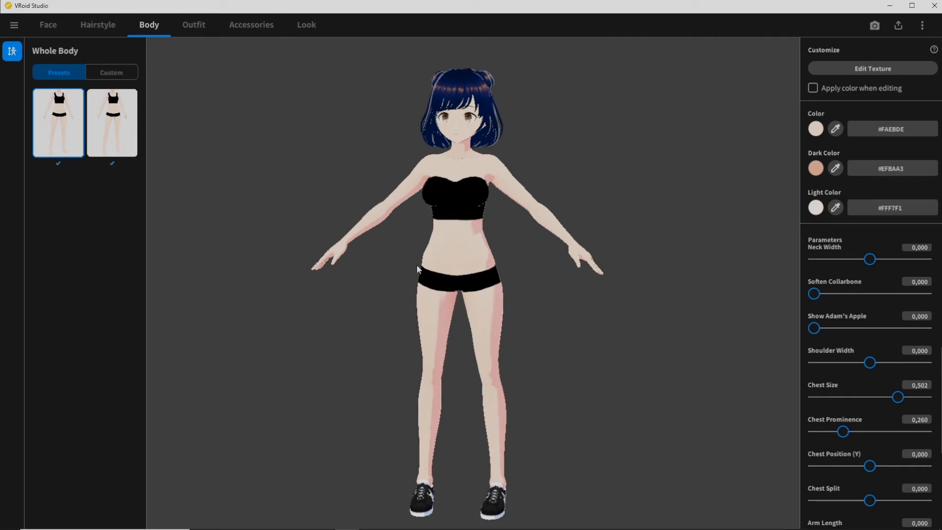
Try the tan custom skin items on the body and inspect the figure from the front and back
click(122, 75)
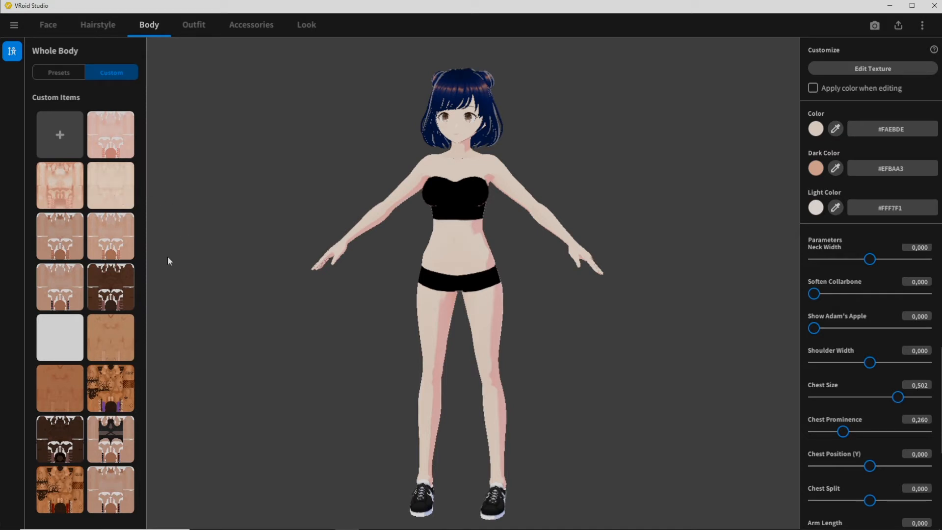
click(66, 241)
click(121, 243)
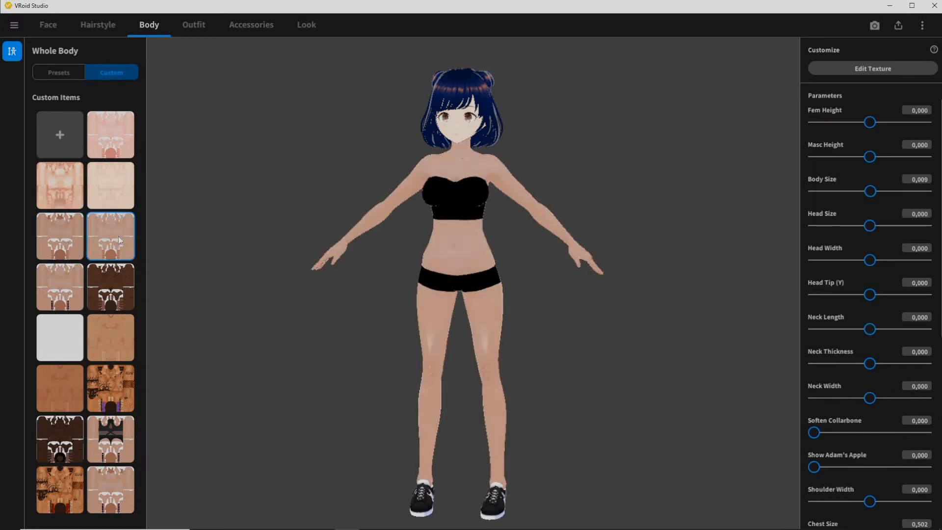
click(59, 292)
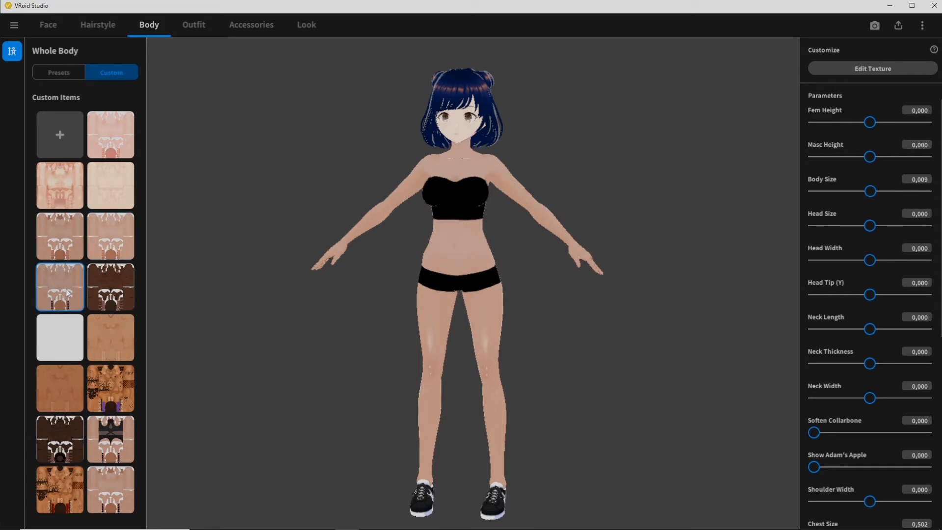
click(117, 243)
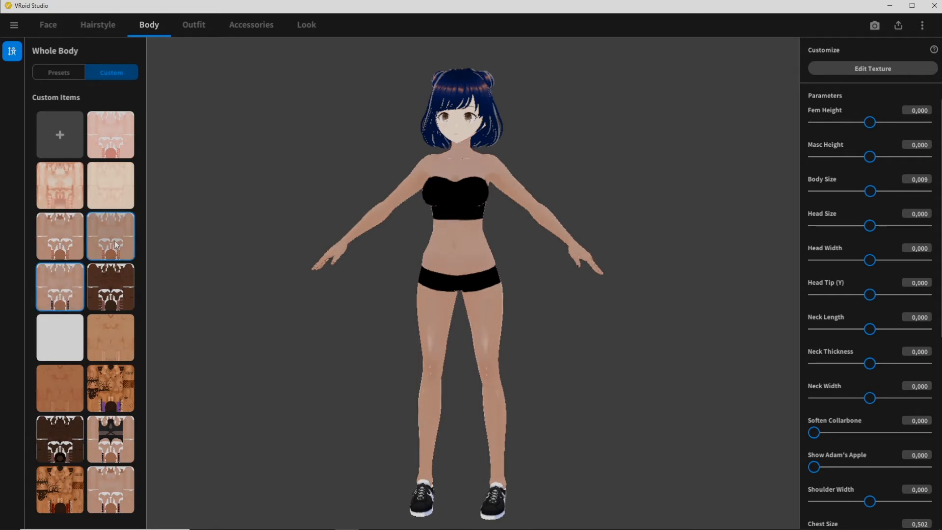
scroll(579, 225, up, 1)
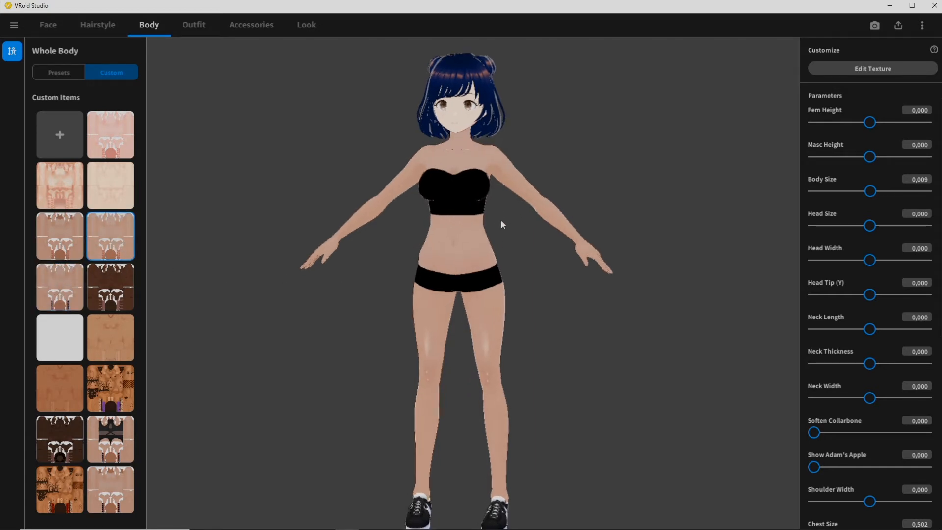
scroll(500, 221, up, 1)
right_drag(473, 223, 390, 202)
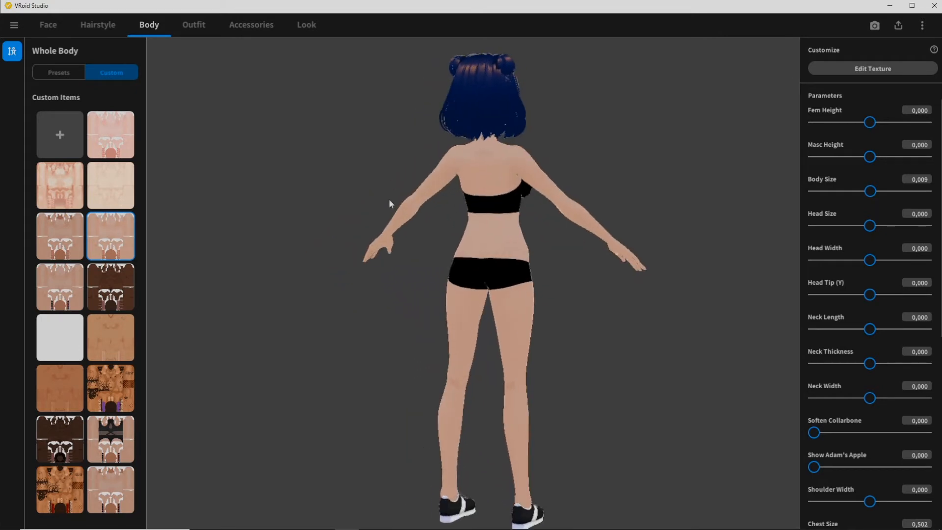
Try the first pink custom skin and the shaded peach one below the add tile, examining the upper body up close
click(112, 147)
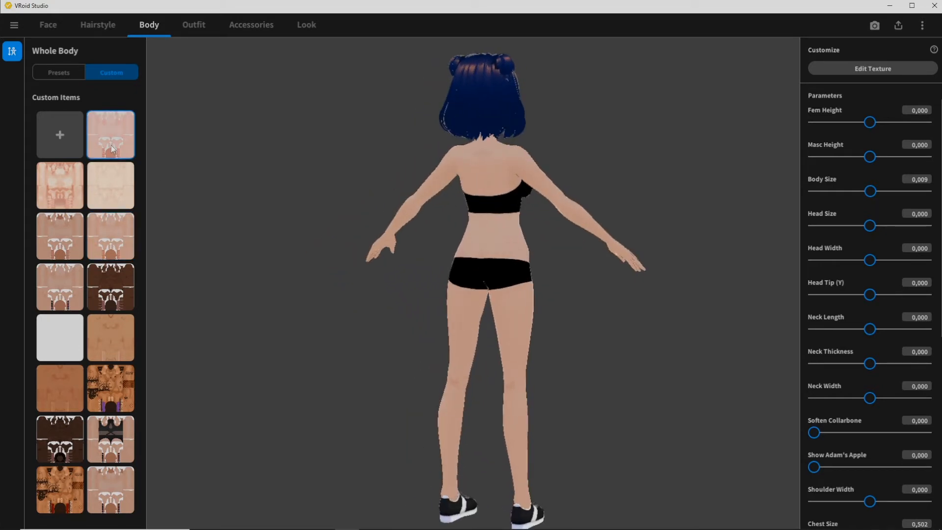
click(52, 196)
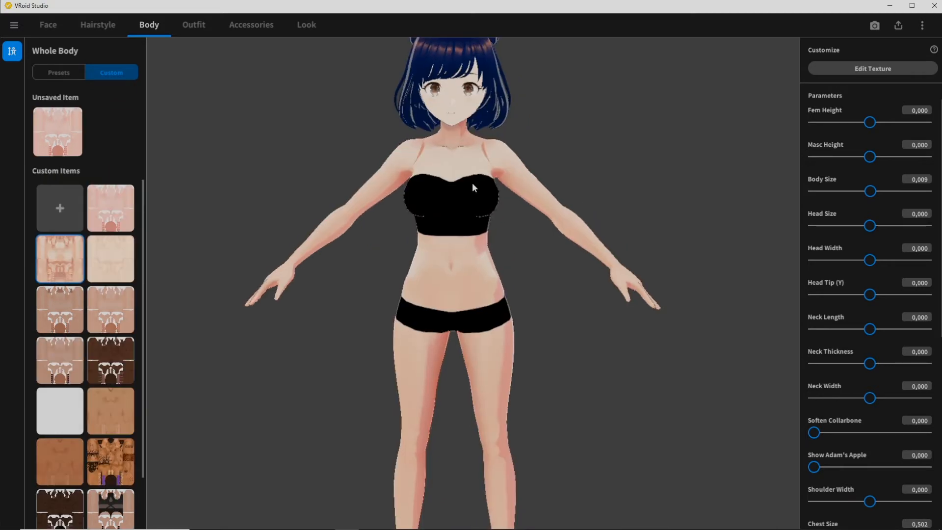
middle_drag(482, 224, 475, 250)
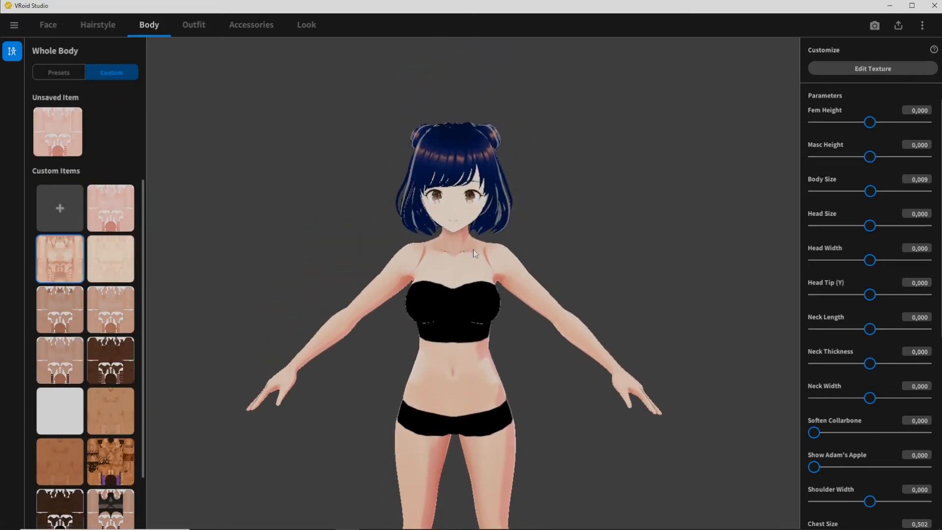
scroll(473, 249, up, 2)
scroll(474, 251, up, 2)
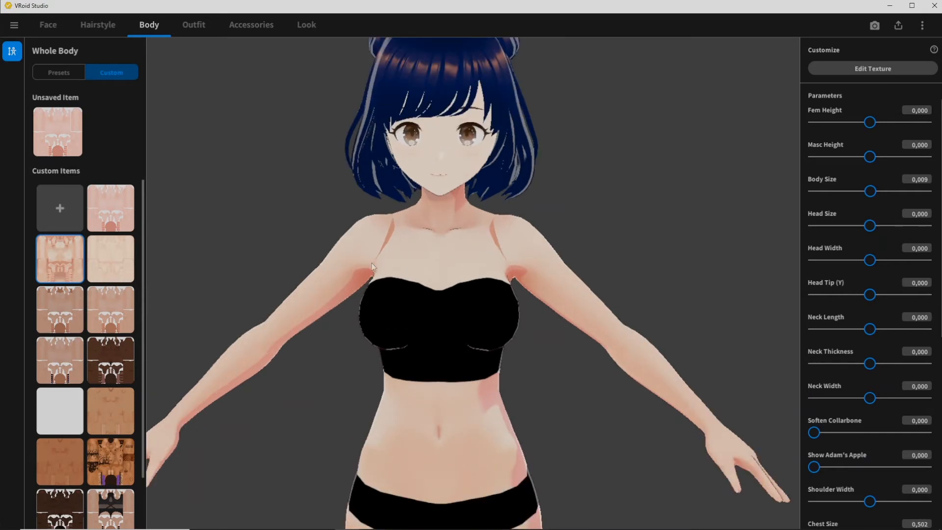
drag(414, 266, 522, 278)
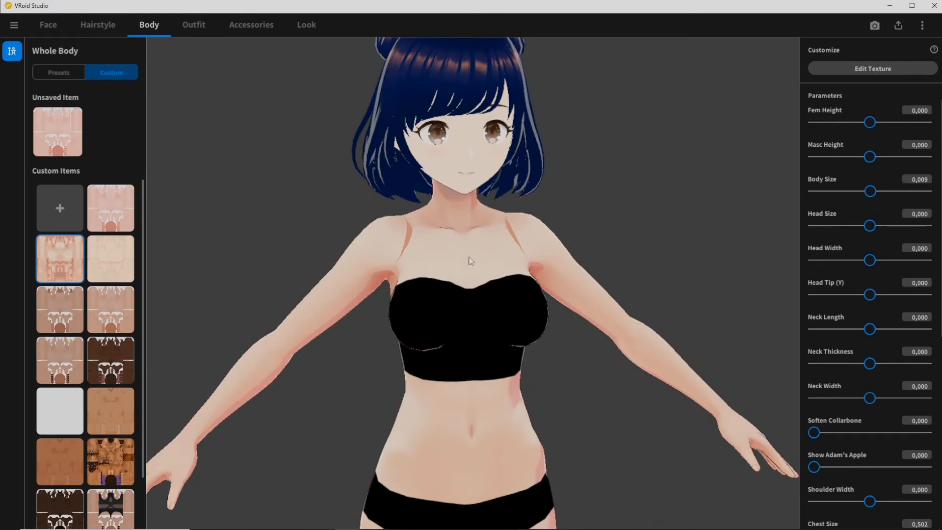
Start editing the applied skin's texture, back out without saving the temporary items, and examine the body from an angle
click(876, 70)
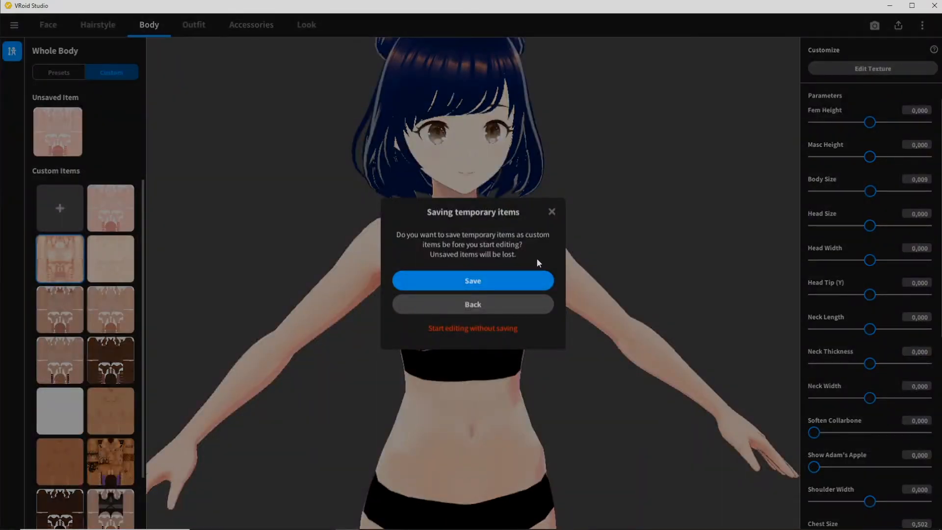
click(551, 212)
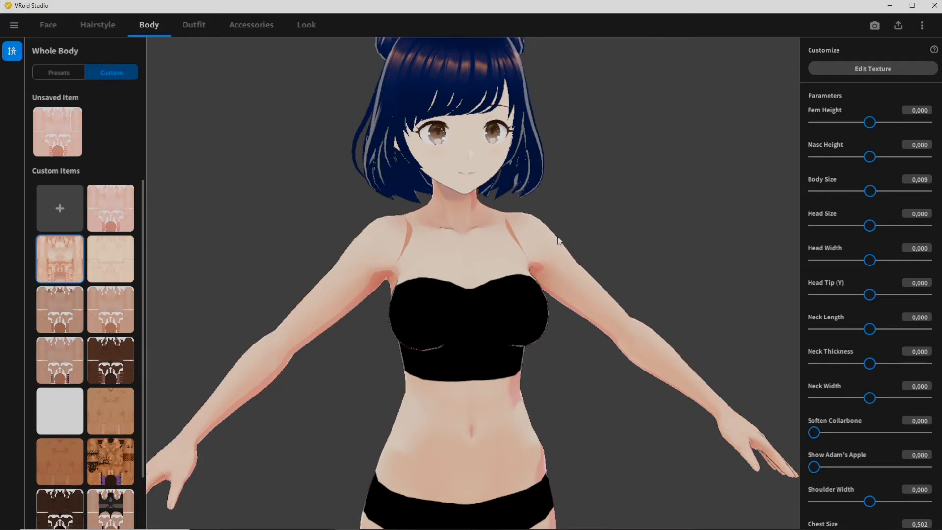
right_drag(551, 255, 519, 256)
scroll(518, 258, down, 4)
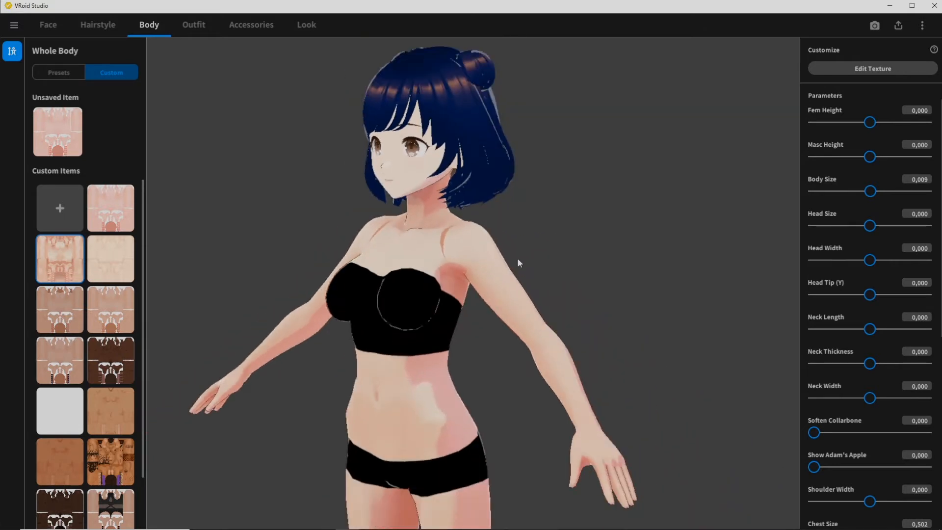
mouse_move(510, 290)
right_down()
mouse_move(542, 288)
mouse_move(523, 283)
right_up()
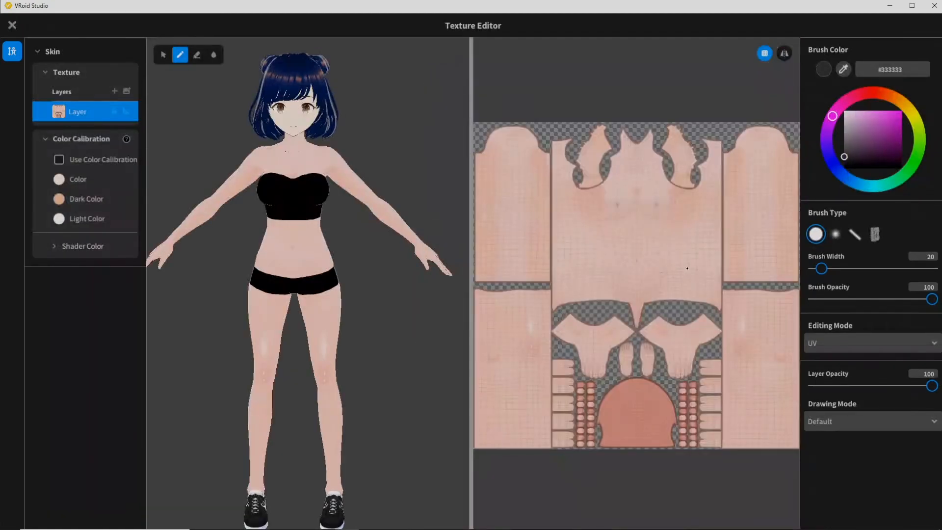
Paint a magenta #CA44CA zigzag across the torso of the skin texture and undo it
click(882, 122)
mouse_move(562, 231)
mouse_down()
mouse_move(683, 229)
mouse_move(606, 248)
mouse_move(719, 252)
mouse_move(571, 253)
mouse_move(741, 262)
mouse_up()
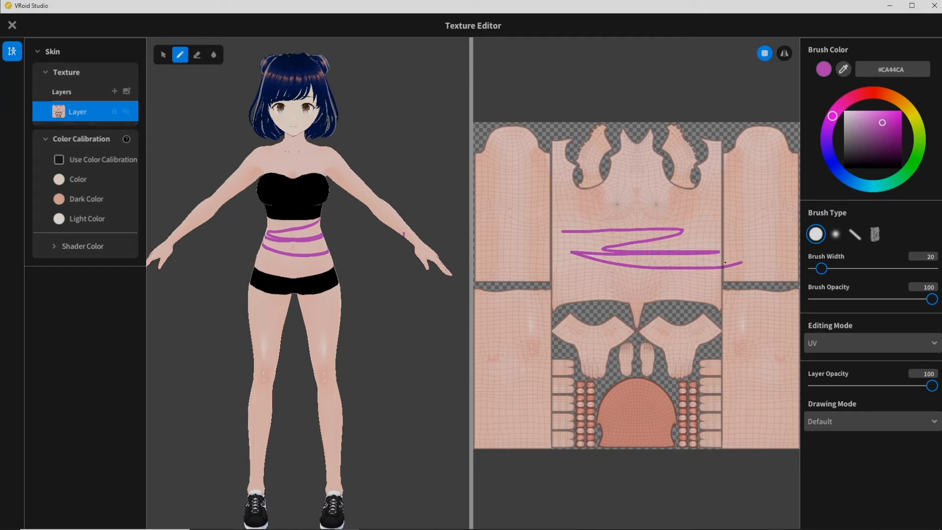
key(ctrl+z)
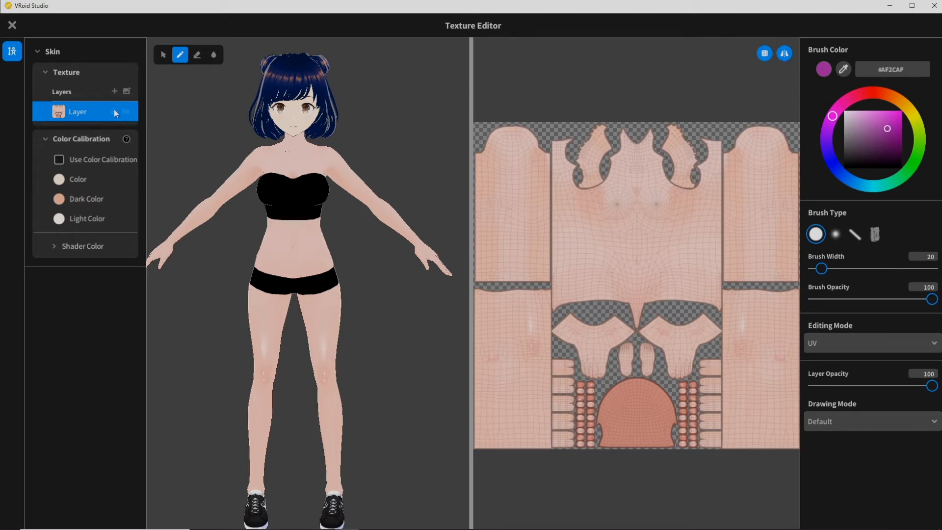
Turn on alpha lock for the skin layer and paint mirrored purple #AF2CAF strokes over the arm, leg and torso areas
right_click(106, 110)
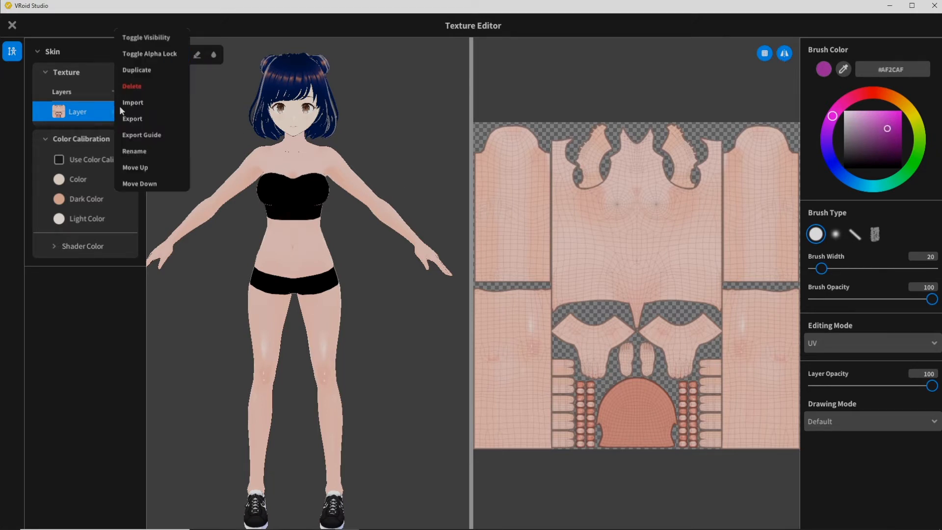
click(154, 54)
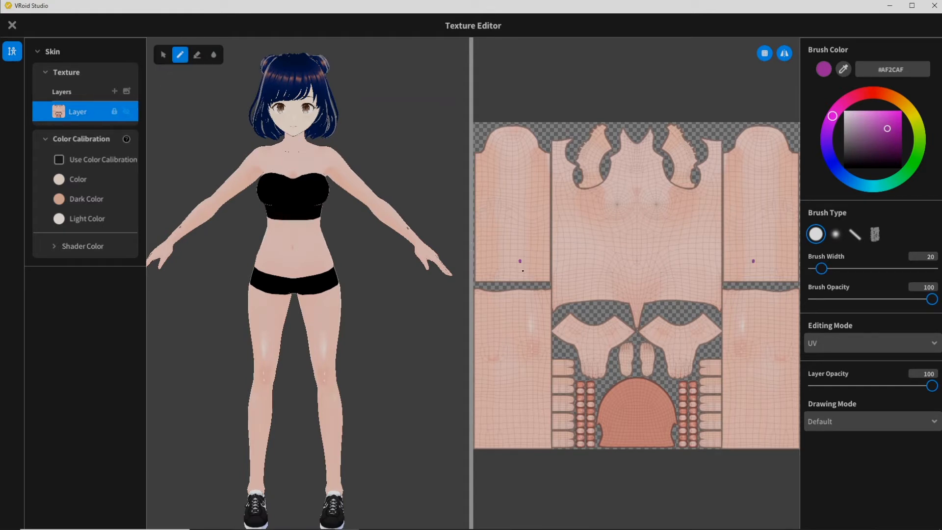
drag(522, 271, 534, 334)
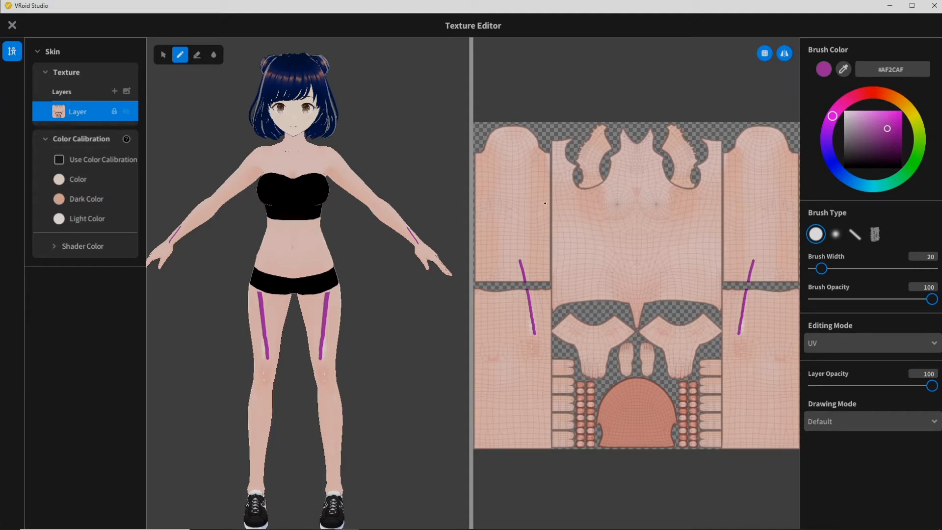
drag(539, 203, 570, 203)
drag(618, 361, 644, 361)
Undo the mirrored purple strokes on the skin texture
key(ctrl+z)
key(ctrl+z)
key(ctrl+z)
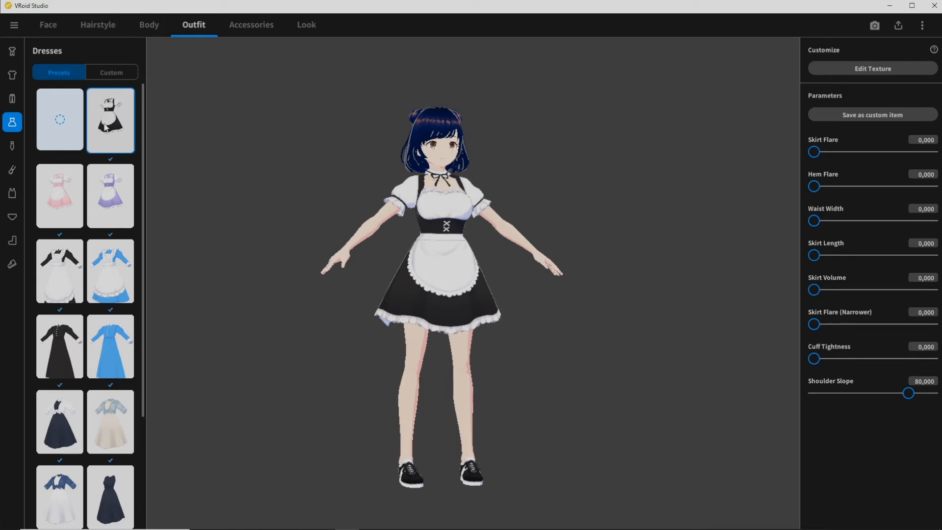
Browse the dress presets and apply the whole outfit set with the white short-sleeved shirt, pink plaid skirt and bow
scroll(106, 130, down, 3)
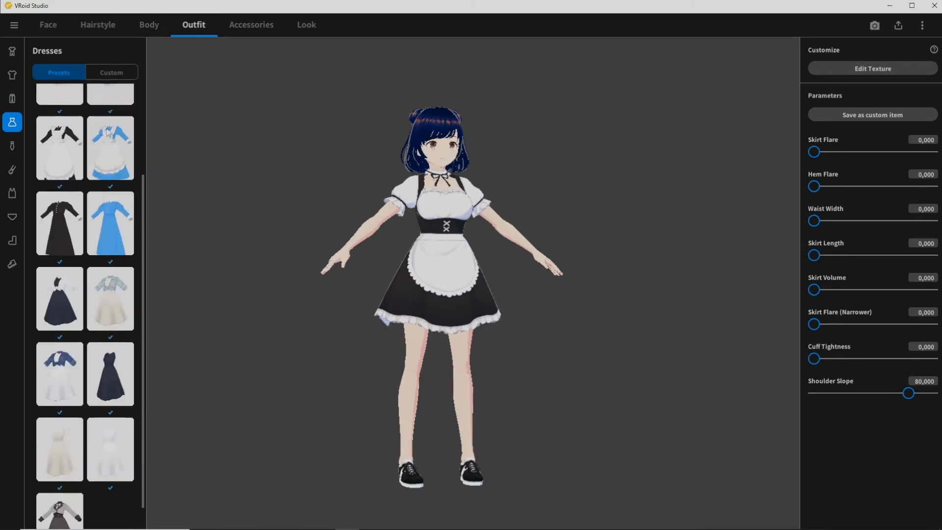
scroll(108, 132, up, 3)
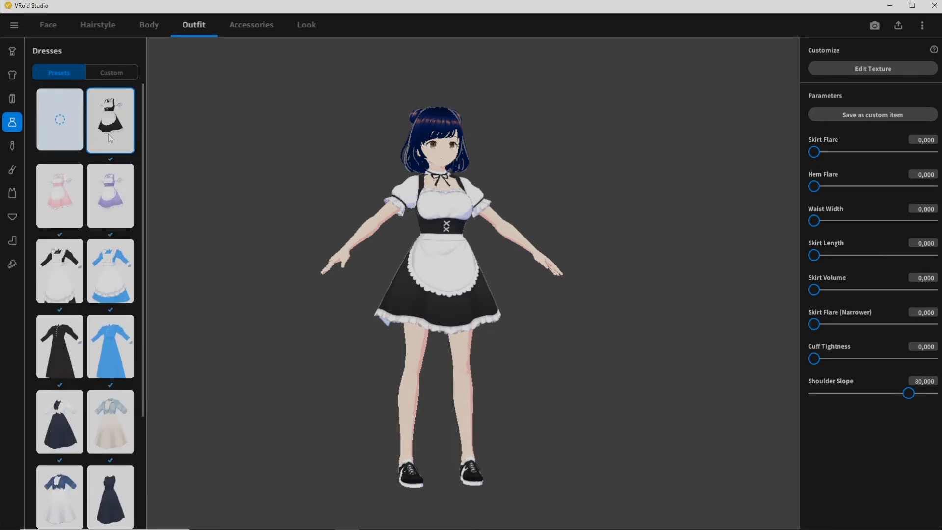
click(14, 51)
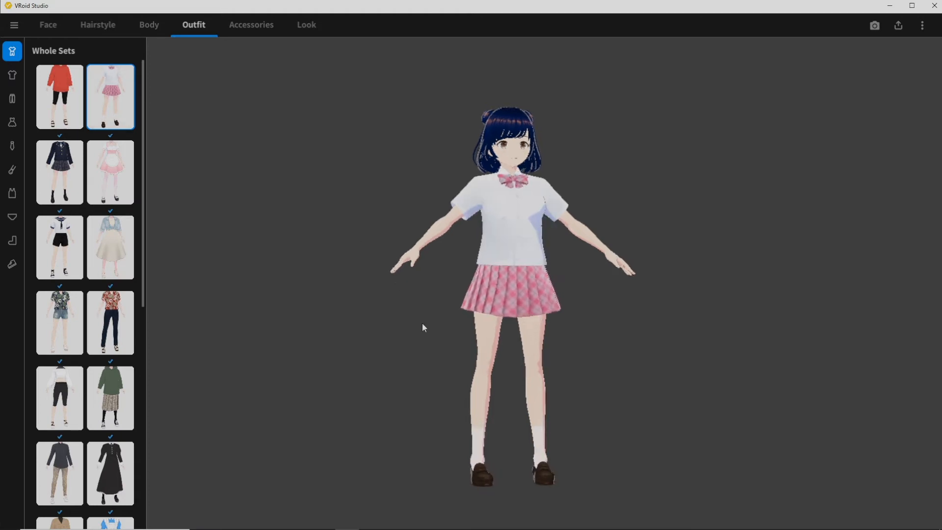
mouse_move(439, 331)
right_down()
mouse_move(402, 322)
mouse_move(422, 332)
right_up()
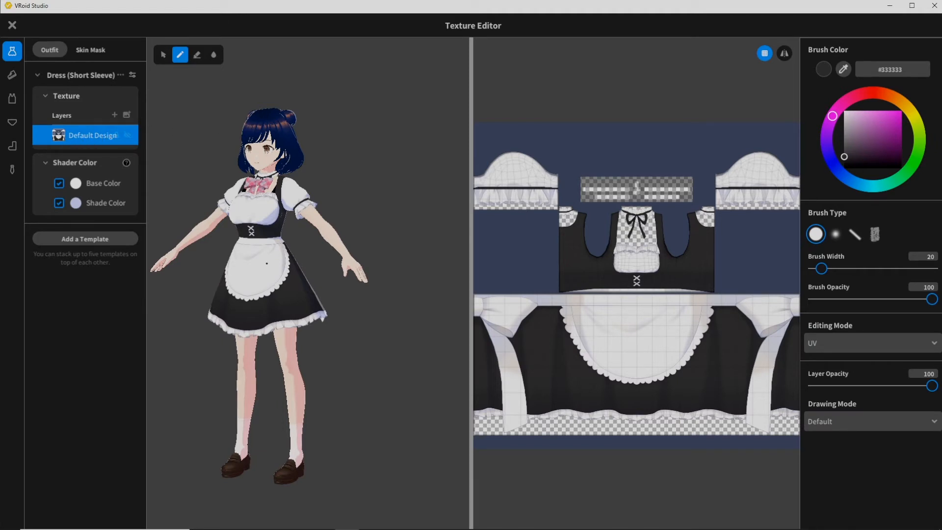
Inspect the maid dress in the outfit's texture editor and hide the pink plaid ribbon's Default Design layer
right_drag(266, 264, 311, 266)
scroll(311, 265, up, 3)
scroll(311, 265, up, 2)
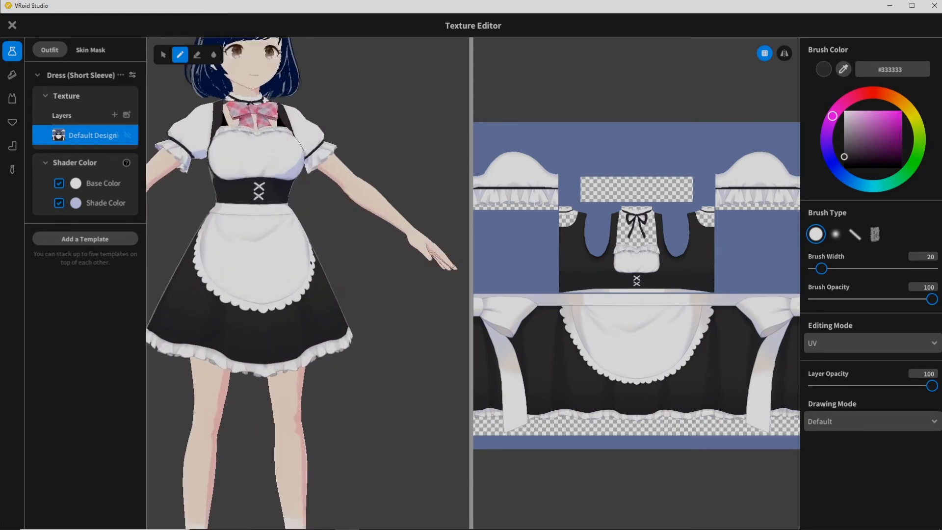
middle_drag(290, 227, 339, 322)
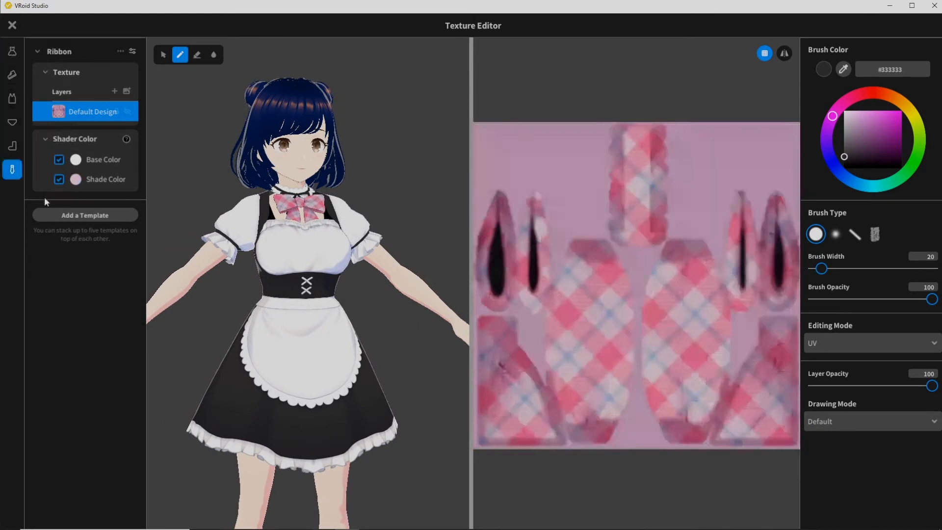
click(127, 111)
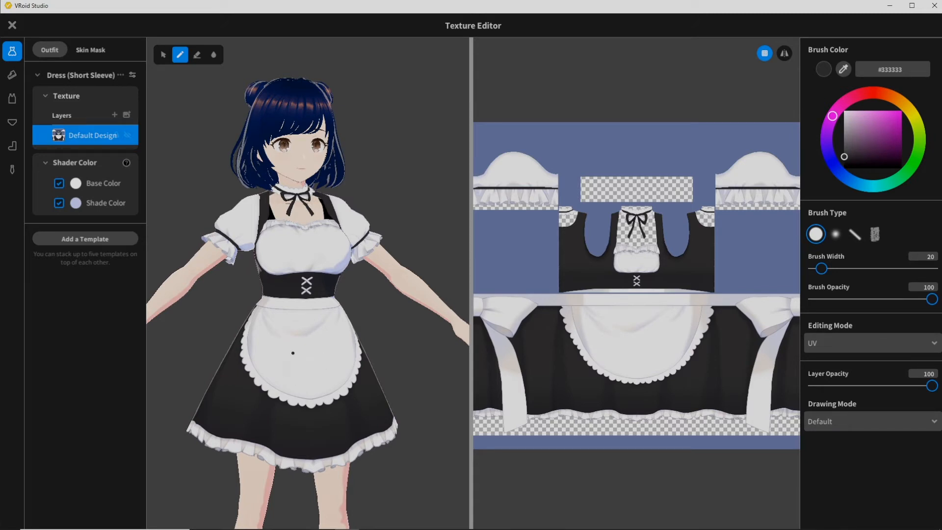
Paint "Hi;" and a zigzag stroke in #333333 on the apron of the Default Design layer, keeping its layer opacity at 100
mouse_move(273, 339)
mouse_down()
mouse_move(278, 375)
mouse_move(290, 359)
mouse_up()
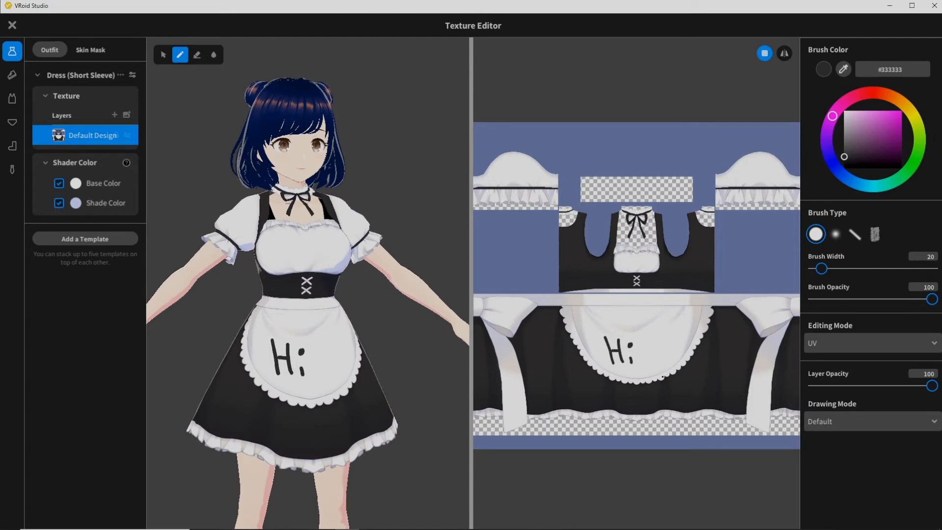
mouse_move(645, 336)
mouse_down()
mouse_move(651, 328)
mouse_move(670, 339)
mouse_up()
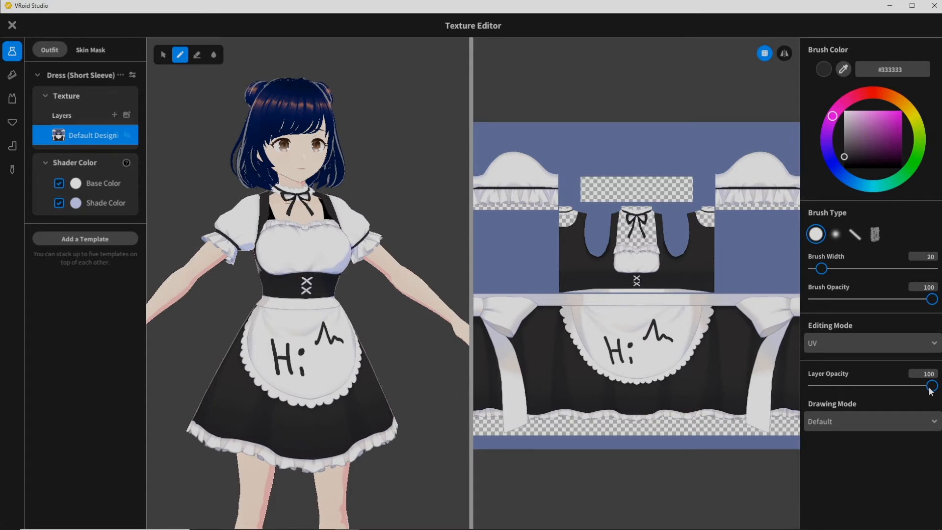
mouse_move(930, 387)
mouse_down()
mouse_move(887, 387)
mouse_move(932, 387)
mouse_up()
mouse_move(924, 390)
mouse_down()
mouse_move(868, 386)
mouse_move(931, 386)
mouse_up()
Undo all the brush strokes painted on the apron's Default Design layer
key(ctrl+z)
key(ctrl+z)
key(ctrl+z)
key(ctrl+z)
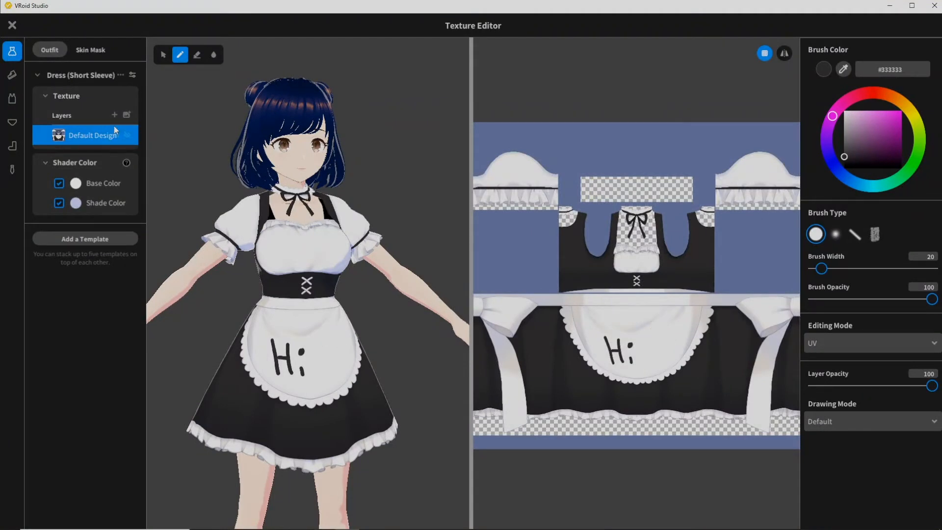
key(ctrl+z)
key(ctrl+z)
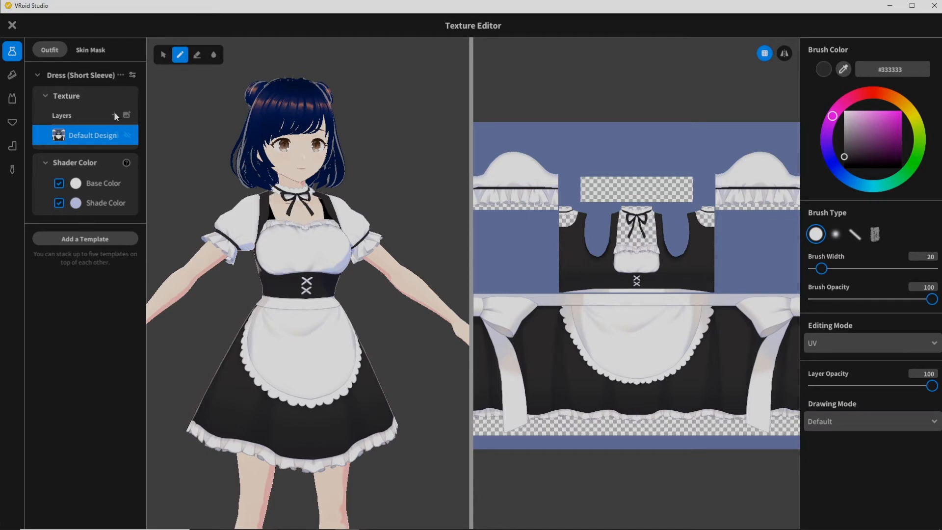
Add a new layer above Default Design and paint "Hi" in #333333 across the apron
click(115, 115)
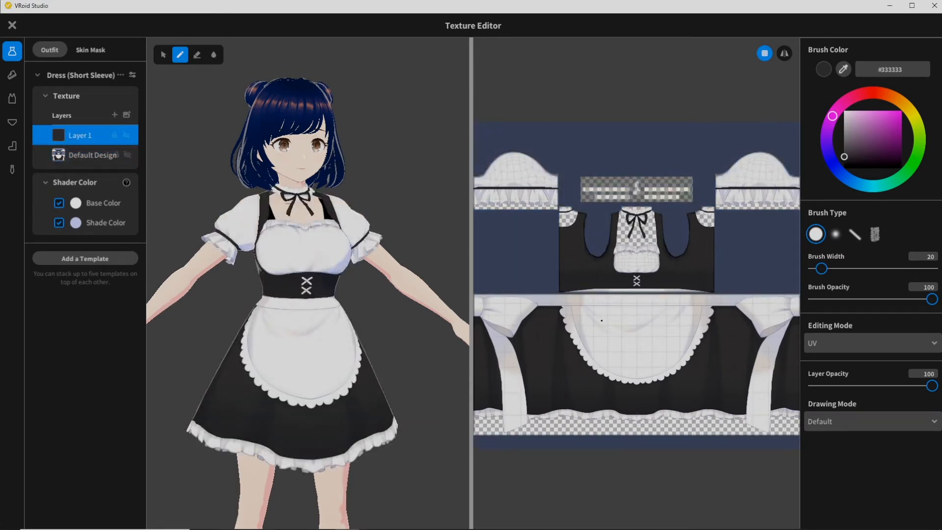
mouse_move(607, 328)
mouse_down()
mouse_move(621, 353)
mouse_move(638, 339)
mouse_move(629, 328)
mouse_move(641, 347)
mouse_move(650, 344)
mouse_move(639, 317)
mouse_up()
mouse_move(917, 385)
mouse_down()
mouse_move(870, 390)
mouse_move(931, 386)
mouse_up()
Try the Darken, Multiply and Color Burn drawing modes on the painted "Hi" layer, and delete that layer
click(860, 423)
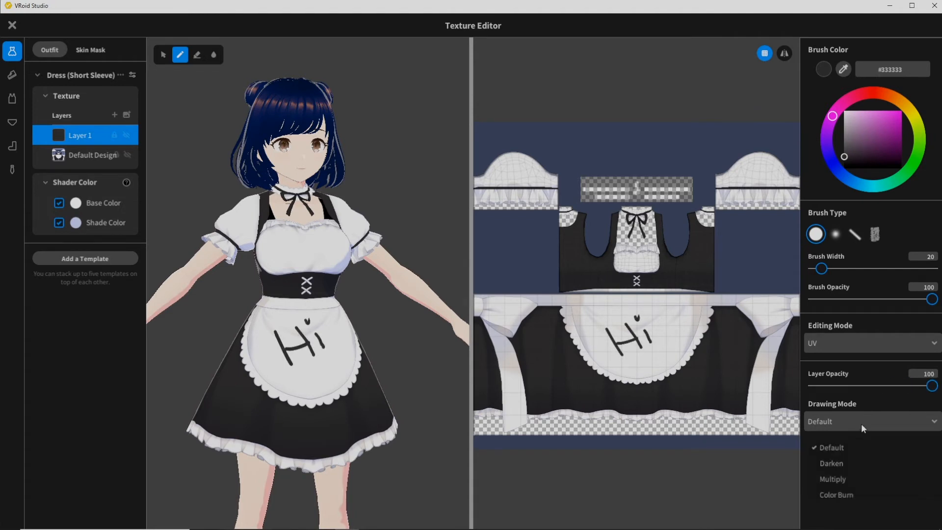
click(837, 464)
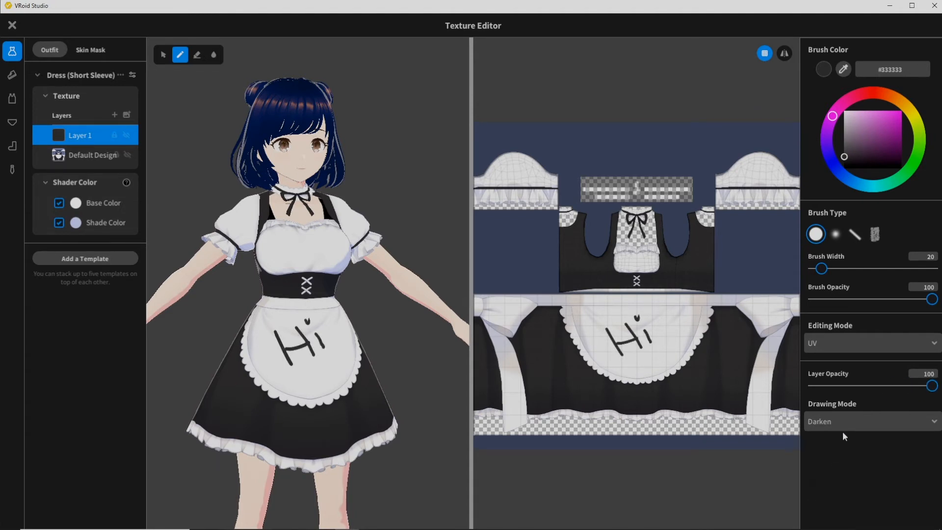
click(842, 428)
click(839, 479)
click(846, 422)
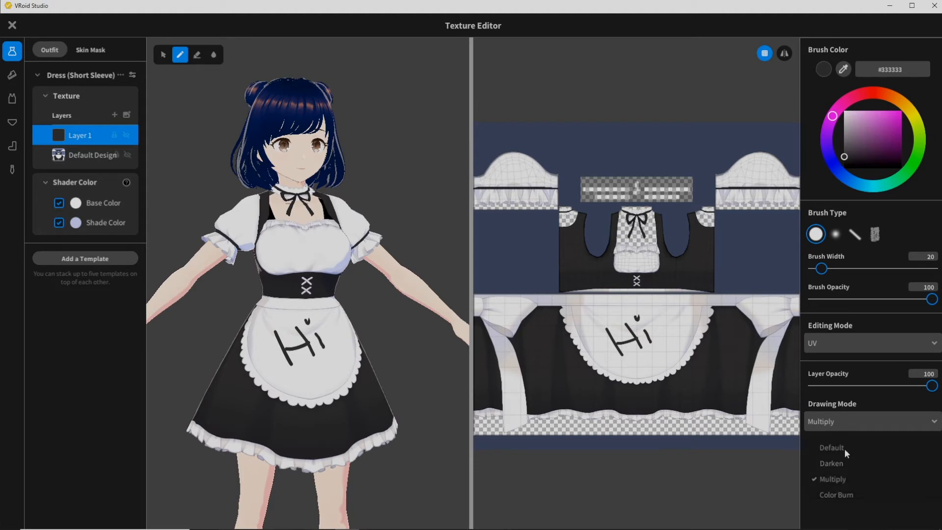
click(839, 492)
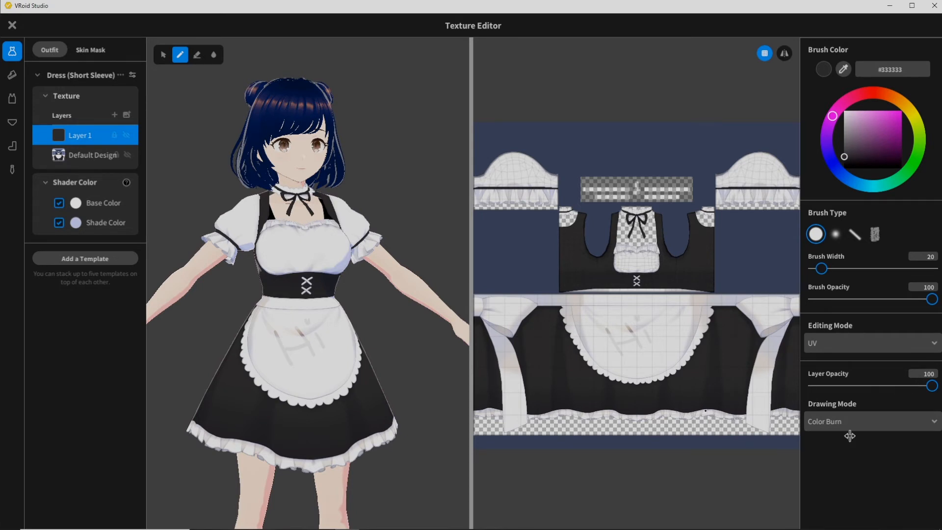
right_click(72, 138)
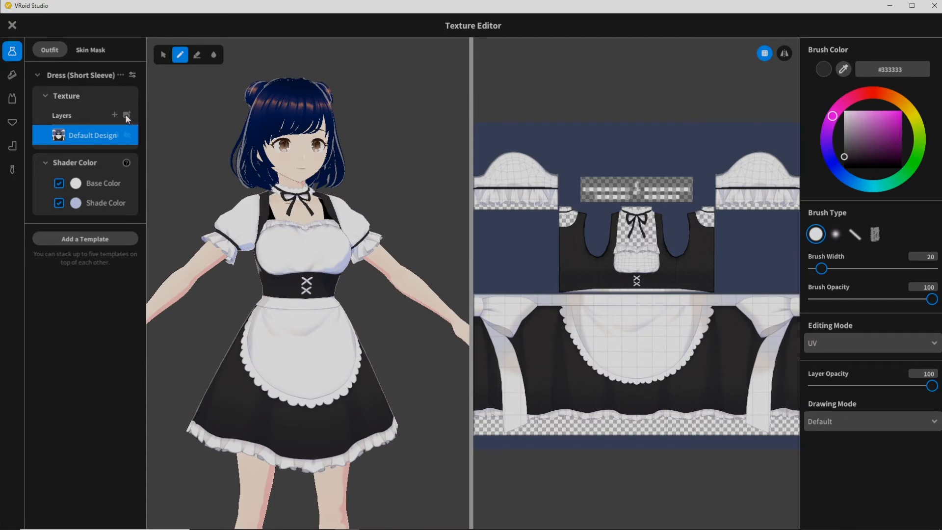
Import the "misa dress" image as a new dress texture layer with Default Design hidden, and inspect it from several angles
click(126, 116)
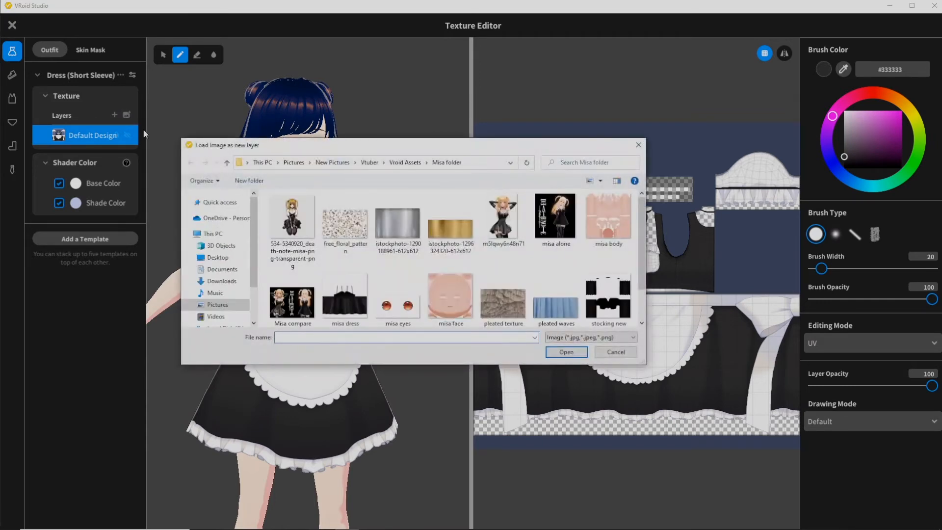
scroll(396, 217, down, 2)
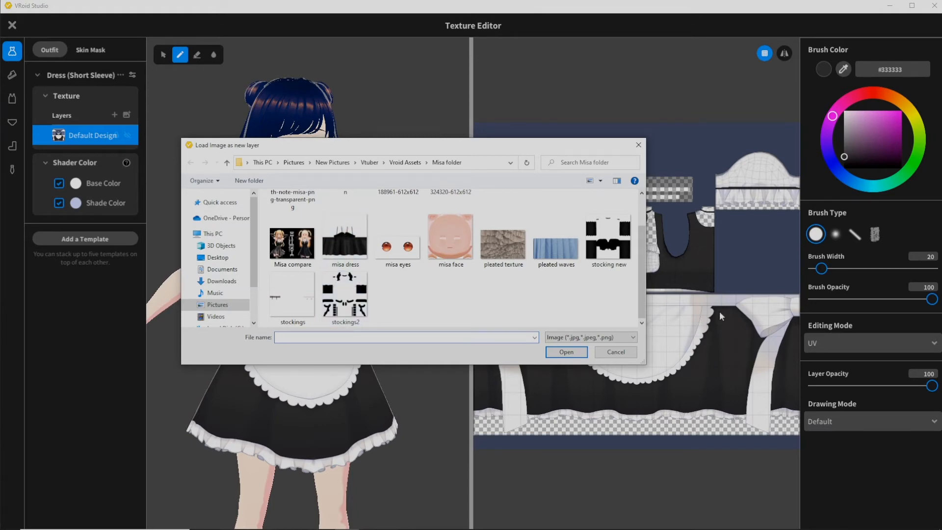
click(342, 250)
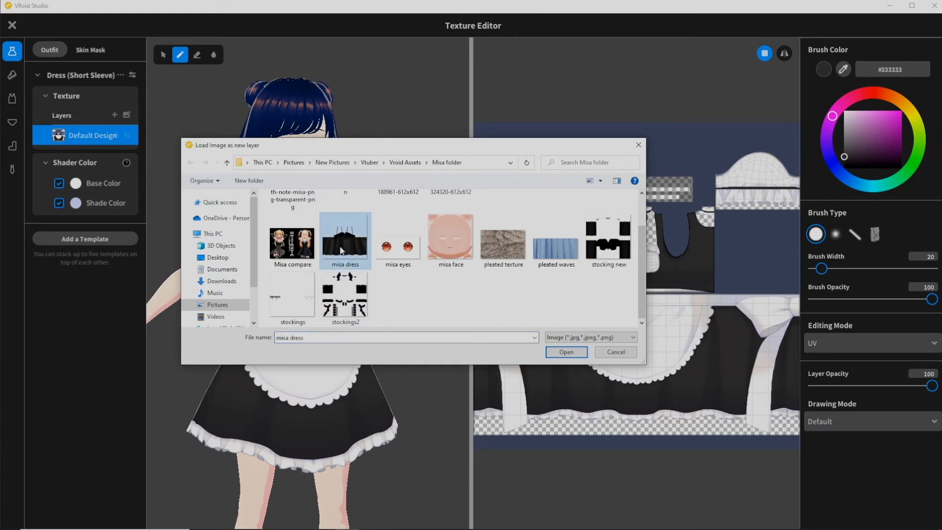
click(565, 351)
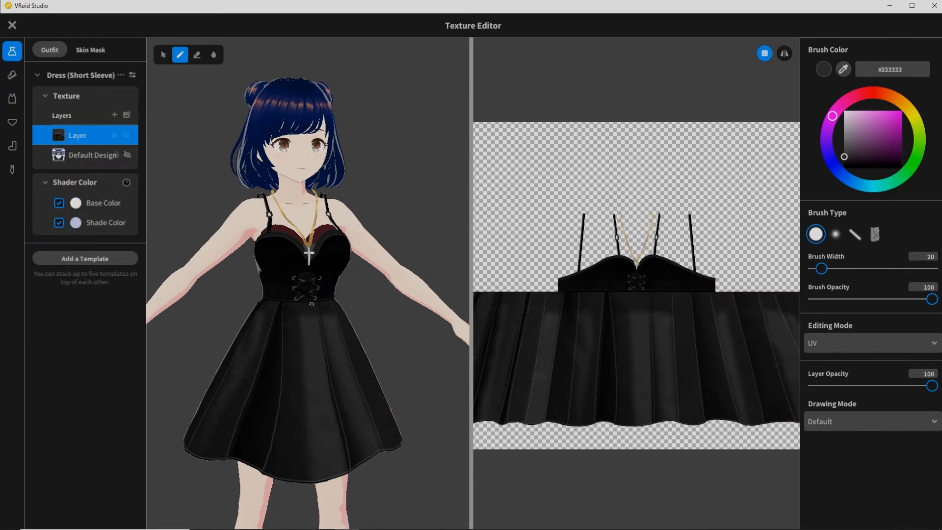
right_drag(310, 312, 273, 276)
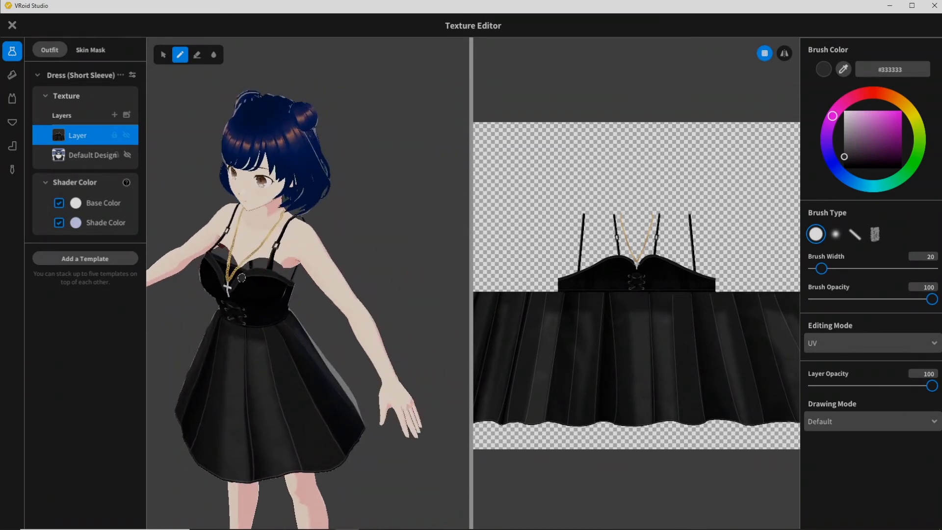
right_drag(290, 281, 346, 280)
right_drag(287, 297, 322, 280)
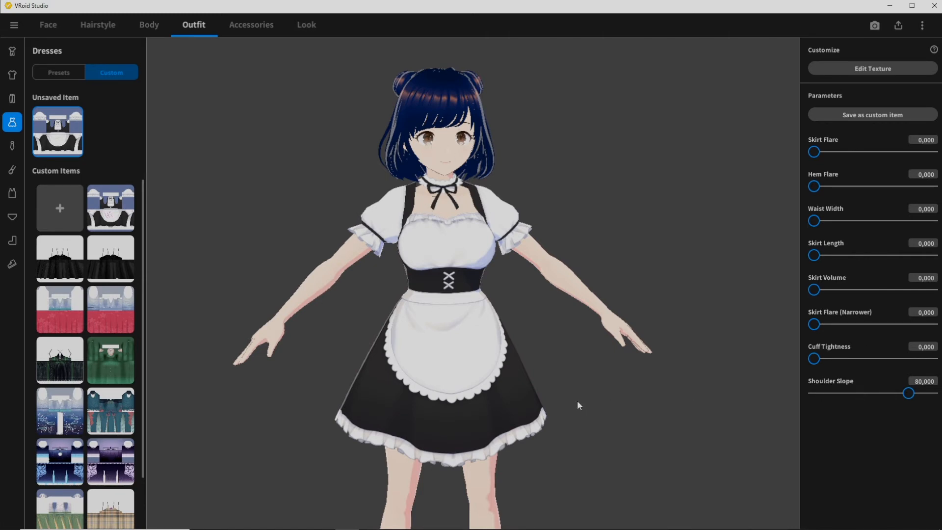
Set the maid dress's Skirt Flare to 100 and its Hem Flare to 15.833
right_drag(577, 402, 569, 400)
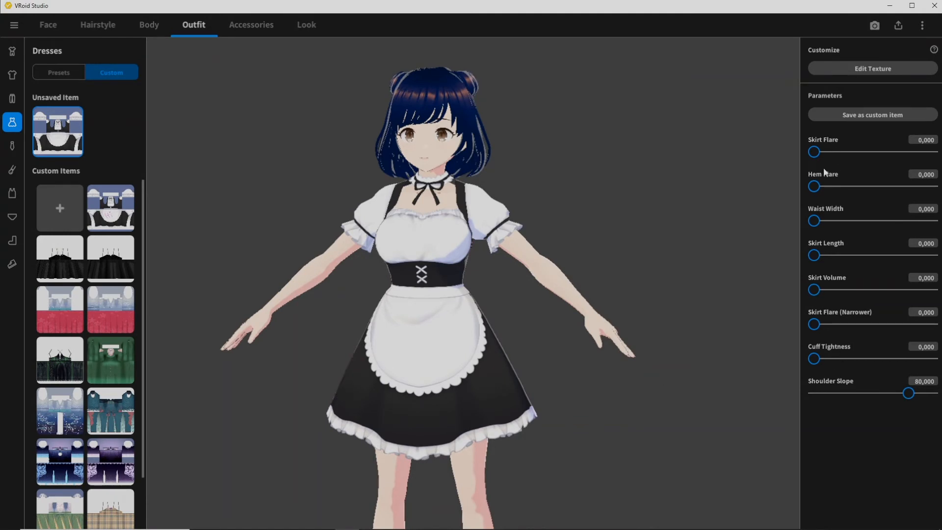
drag(814, 152, 897, 151)
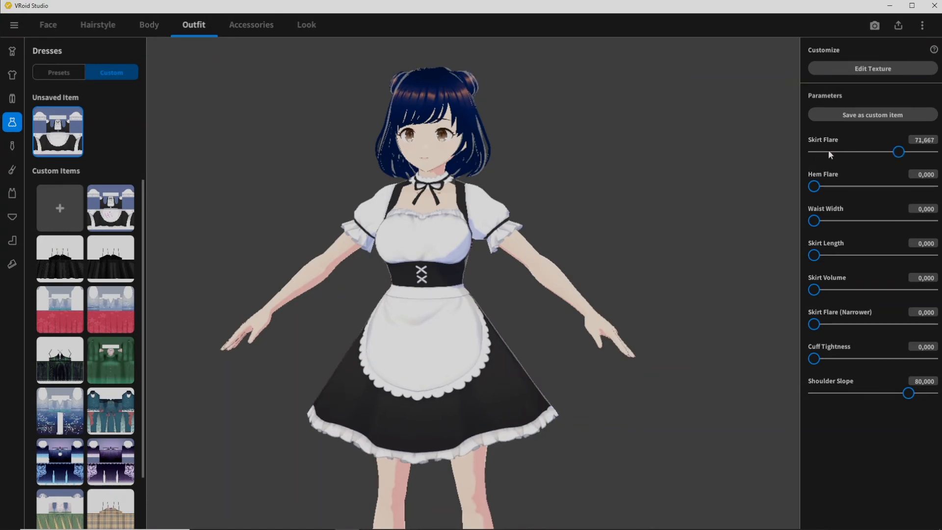
click(848, 152)
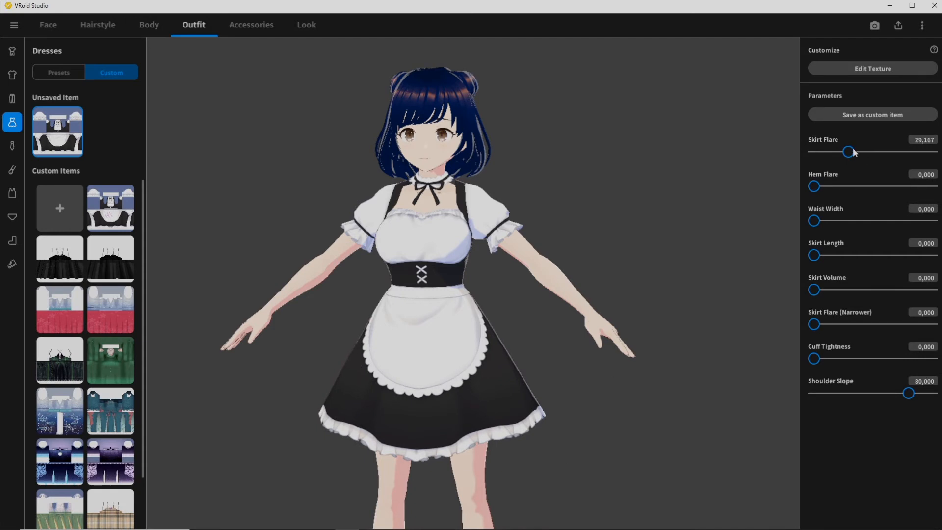
click(907, 152)
click(932, 153)
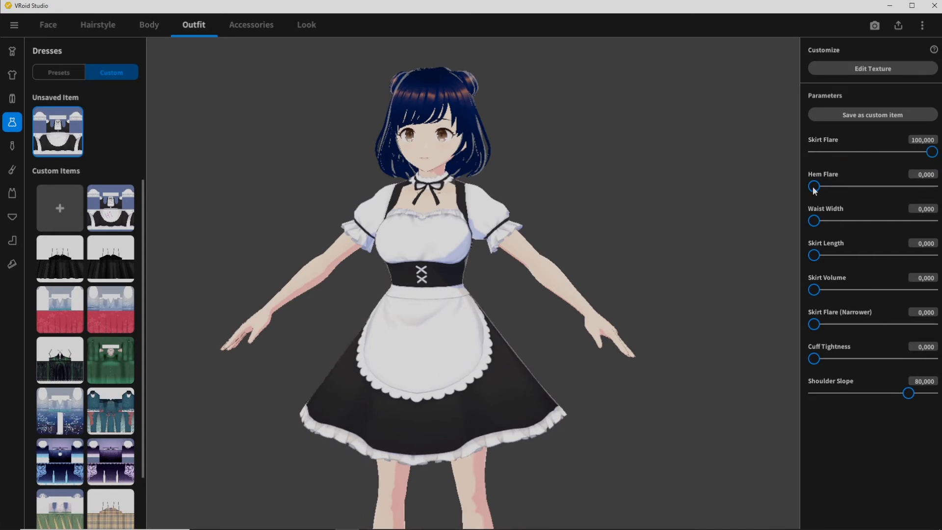
drag(812, 188, 831, 190)
Try Skirt Length values of 82.5, 12.083 and -10 on the maid dress
click(909, 255)
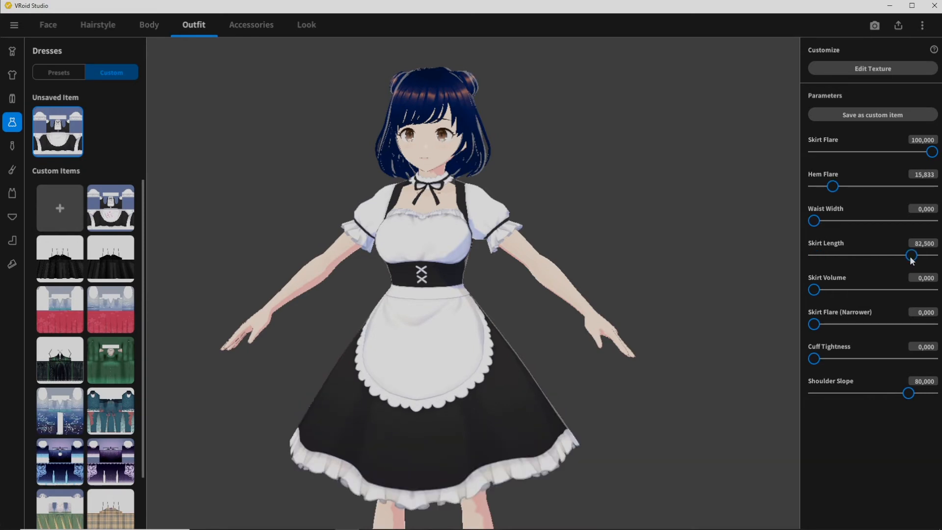
click(828, 256)
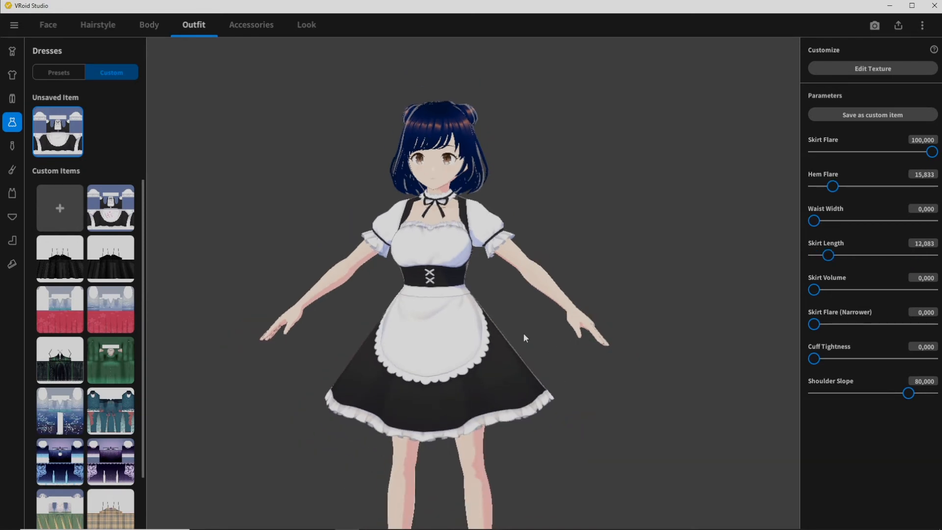
click(923, 244)
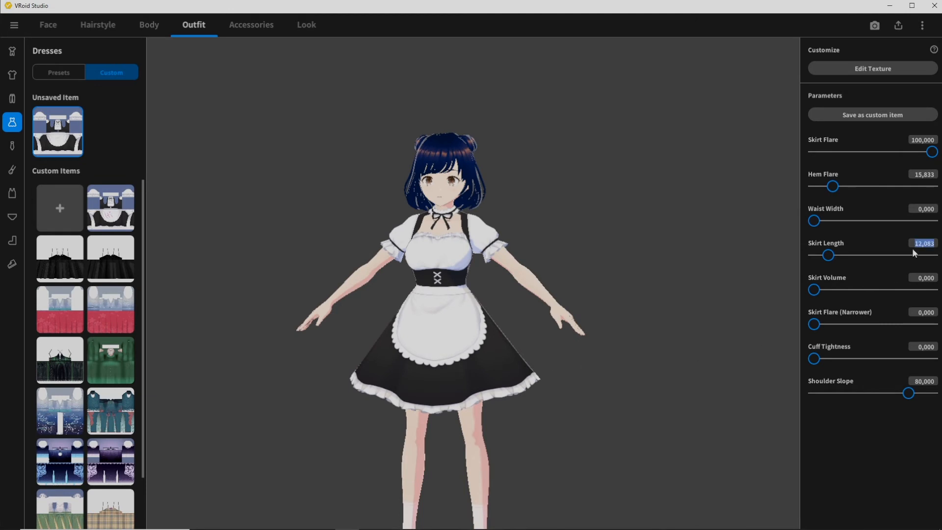
text(-10)
key(Return)
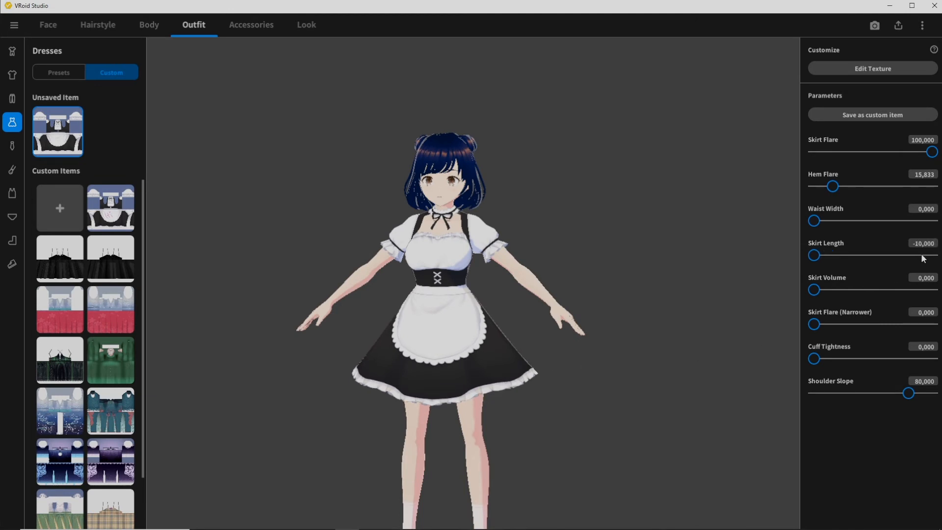
Test a Skirt Length of 200 on the maid dress and settle on 50
click(921, 245)
text(200)
key(Return)
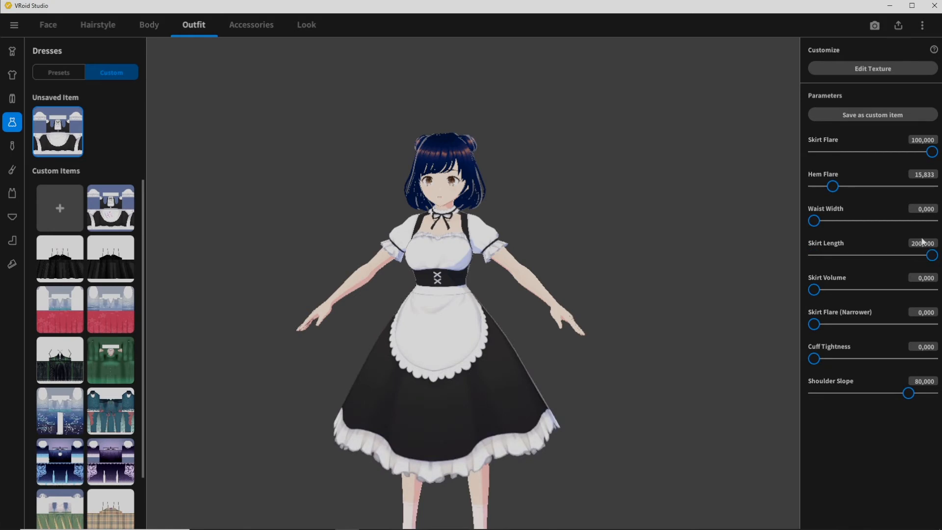
right_drag(703, 368, 767, 351)
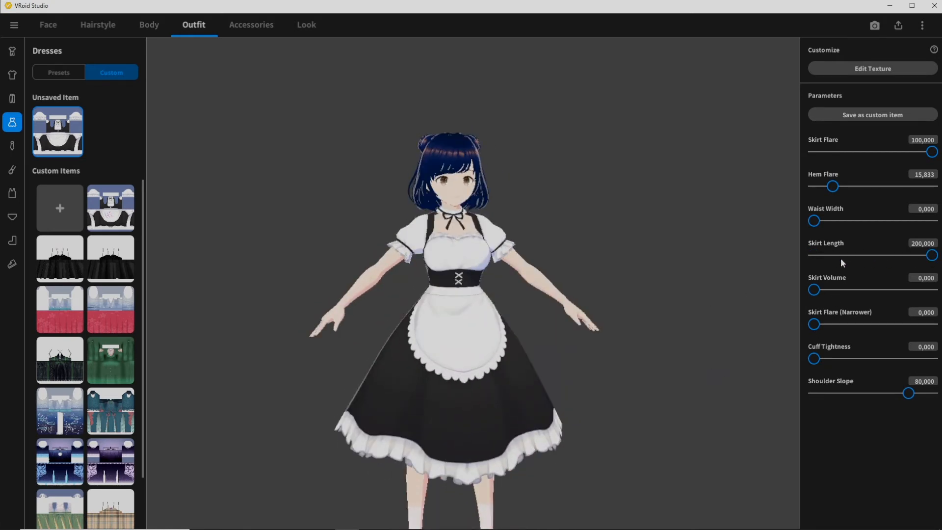
drag(908, 254, 823, 262)
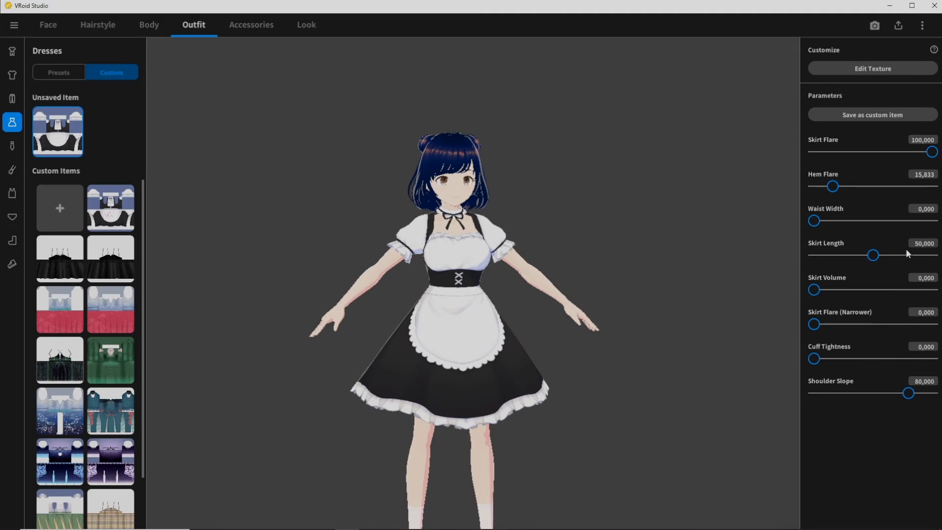
Add the Cat Ears accessory from the Furry Ears category to the character
scroll(571, 338, up, 3)
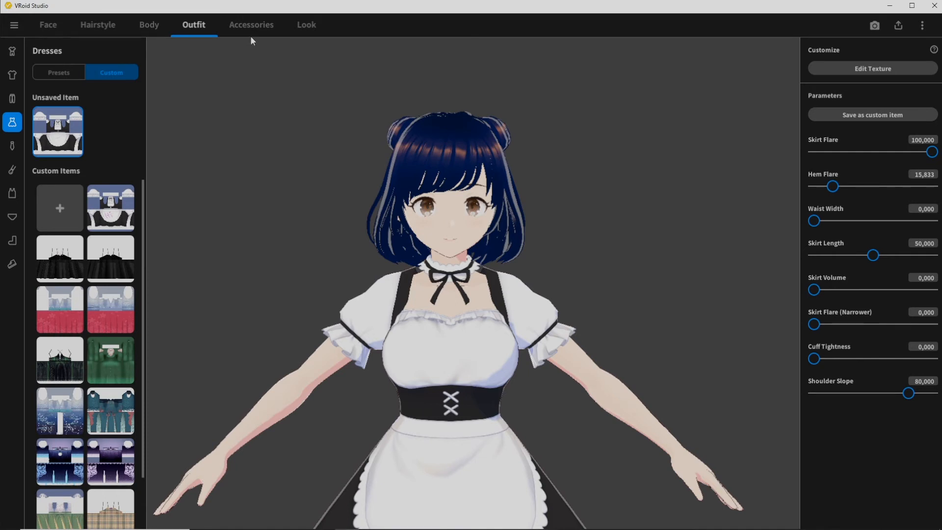
click(249, 24)
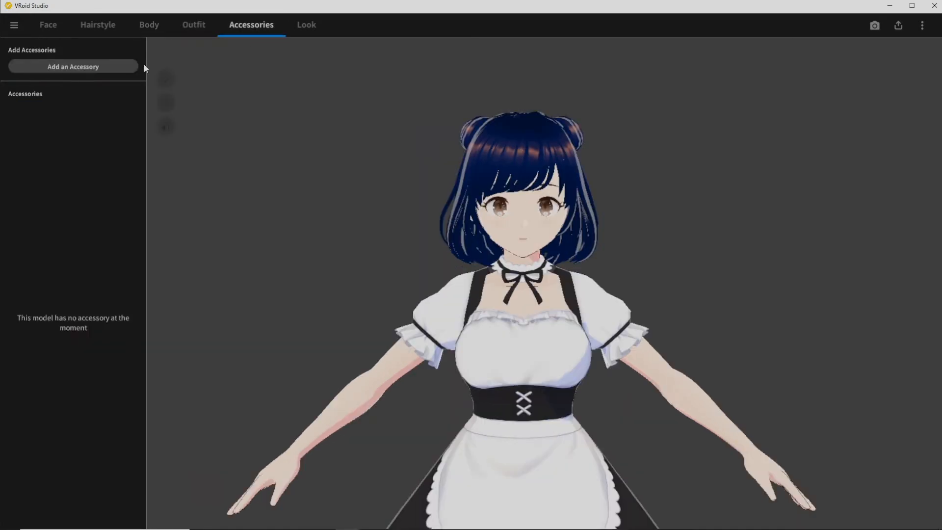
click(74, 67)
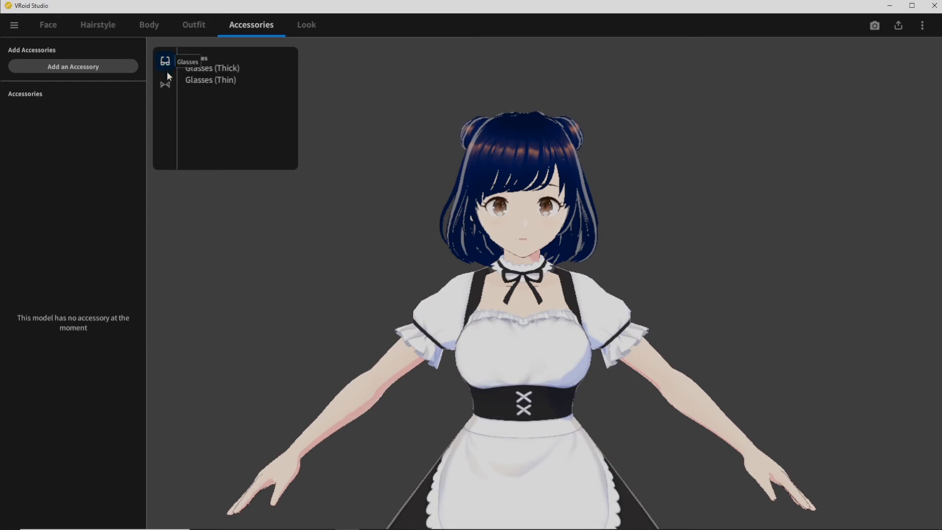
click(166, 84)
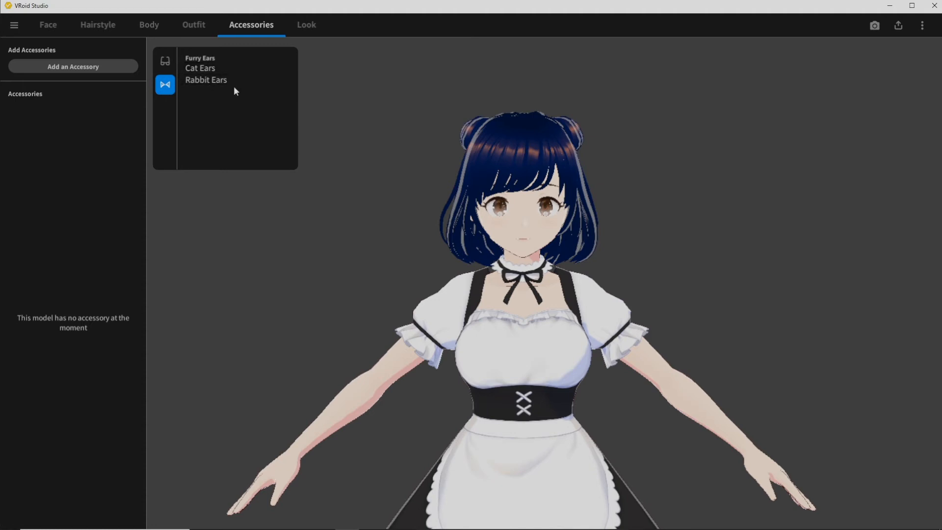
click(209, 67)
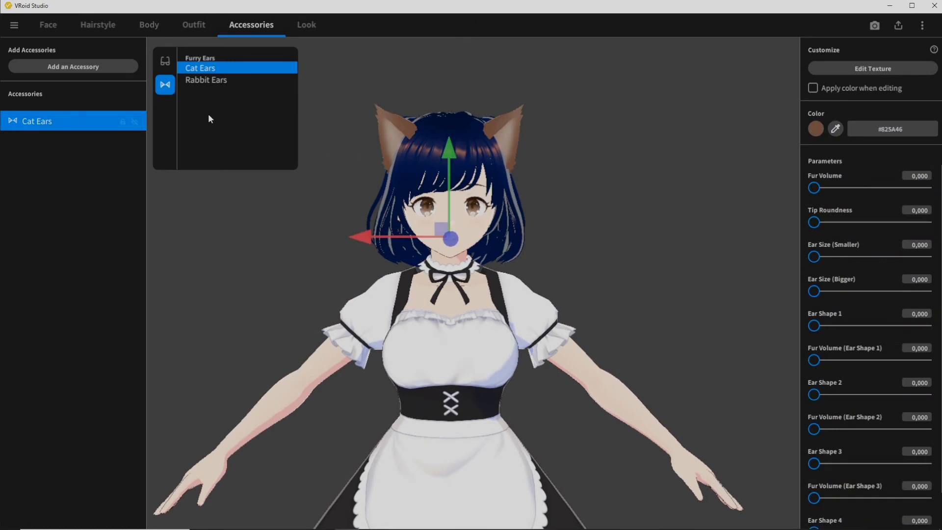
Add the Glasses (Thick) accessory to the character and close the accessory picker
click(165, 62)
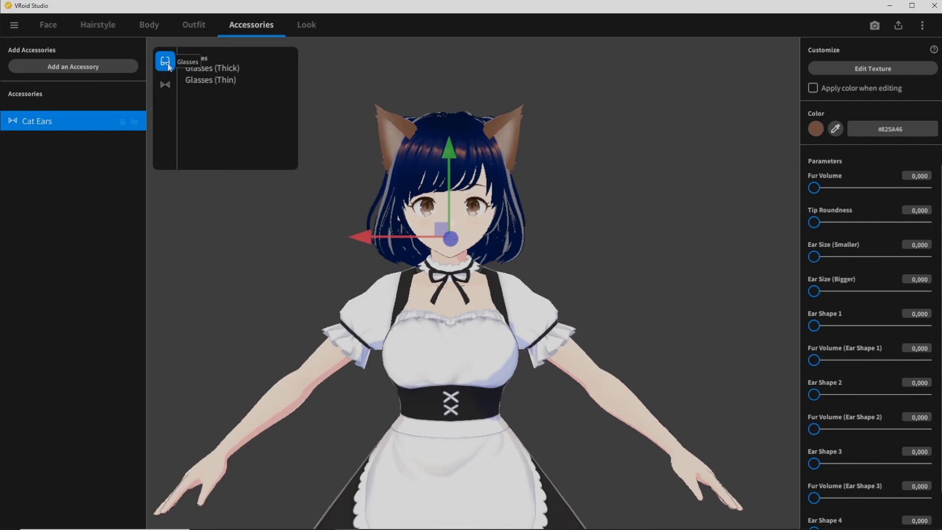
click(211, 68)
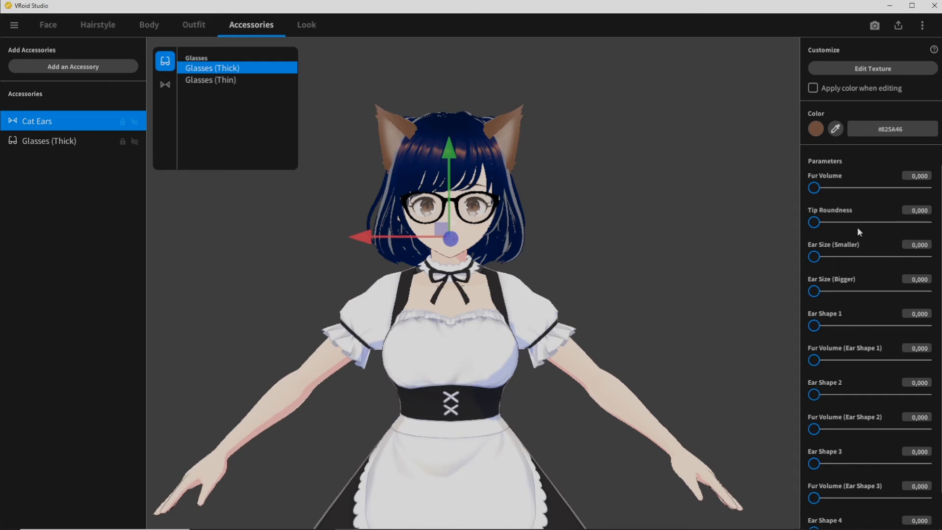
click(815, 188)
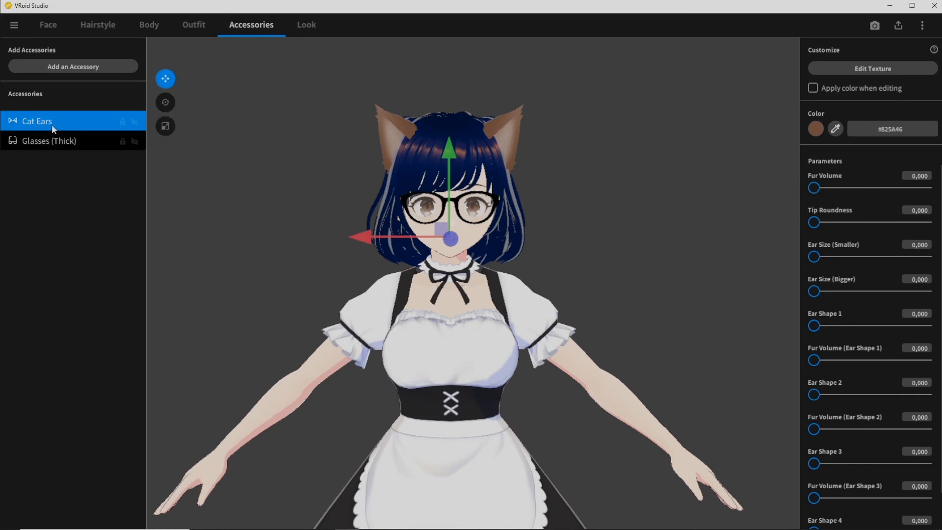
Set the thick glasses' Frame Shape 1 to 96.916 and recolor the frame to teal #3C7E86
click(45, 142)
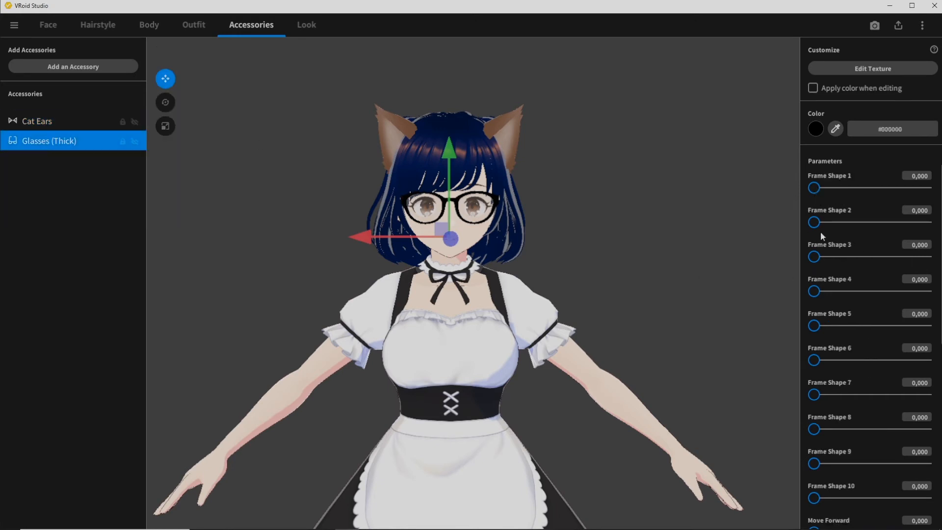
drag(815, 188, 922, 191)
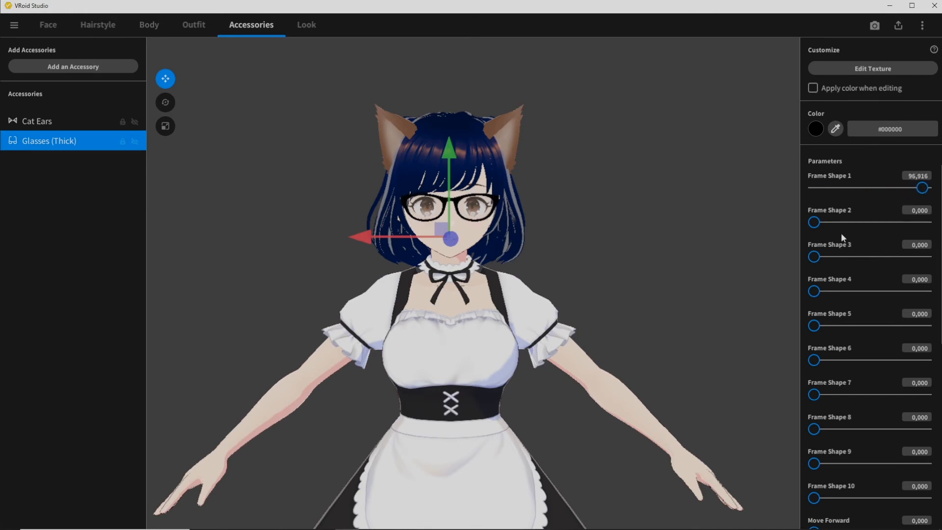
click(815, 128)
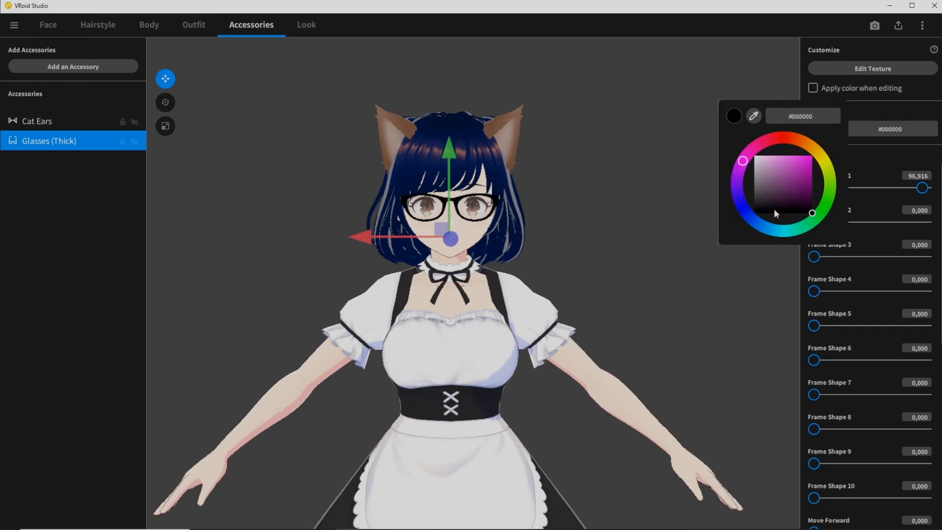
click(766, 228)
drag(766, 229, 778, 231)
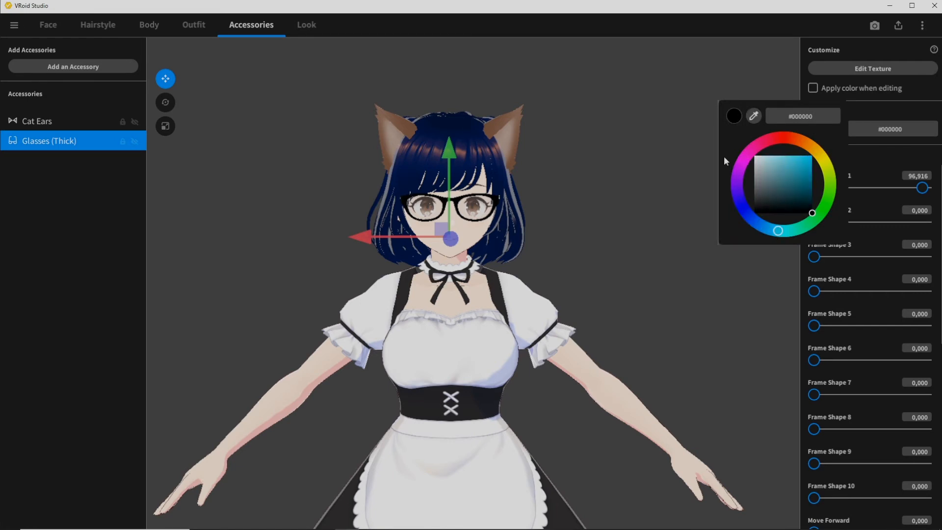
click(786, 183)
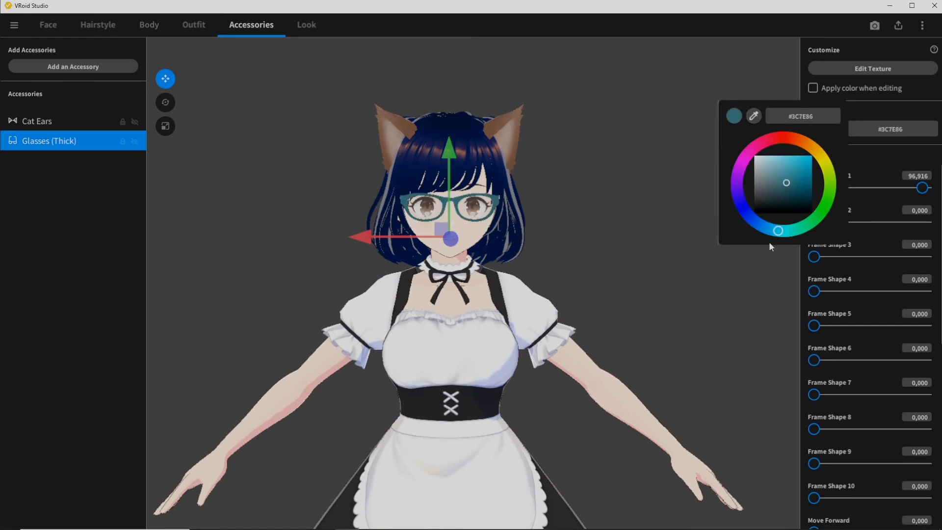
click(852, 110)
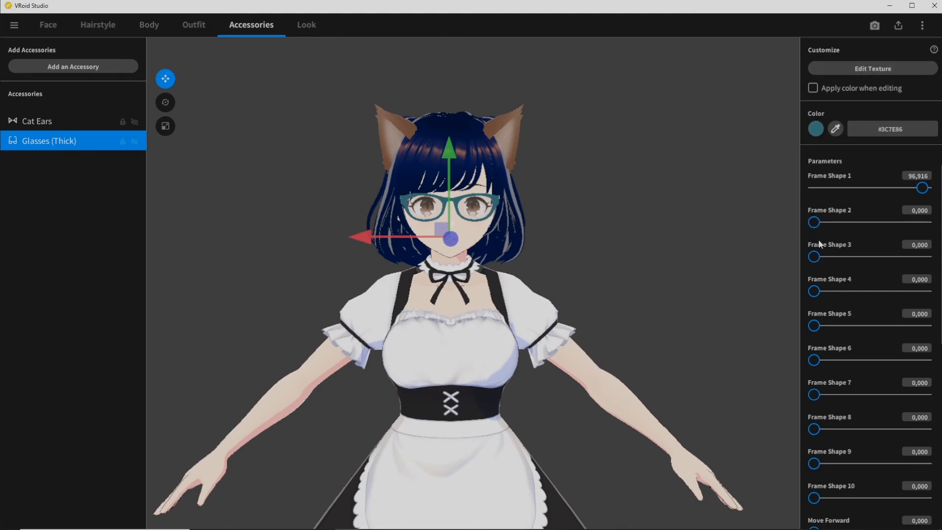
Recolor the Cat Ears to #021445 by sampling the dark blue of the hair
click(35, 122)
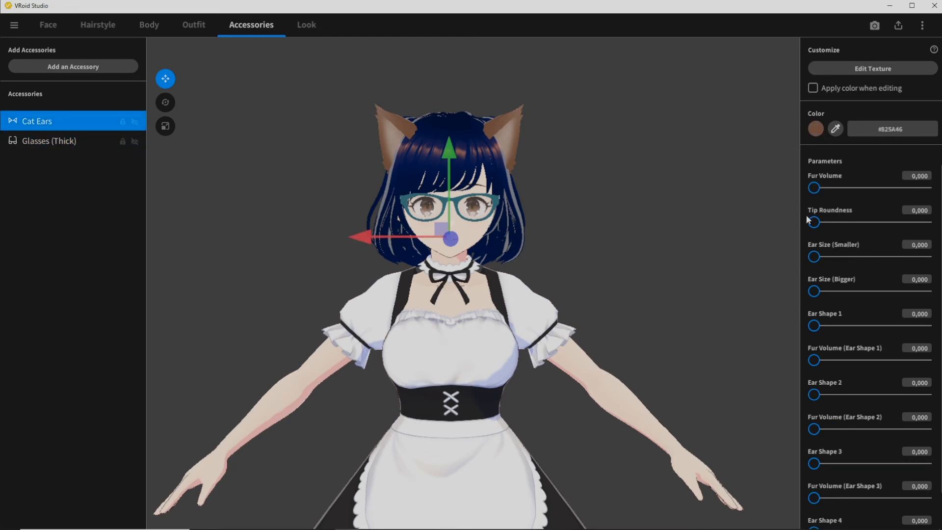
click(835, 130)
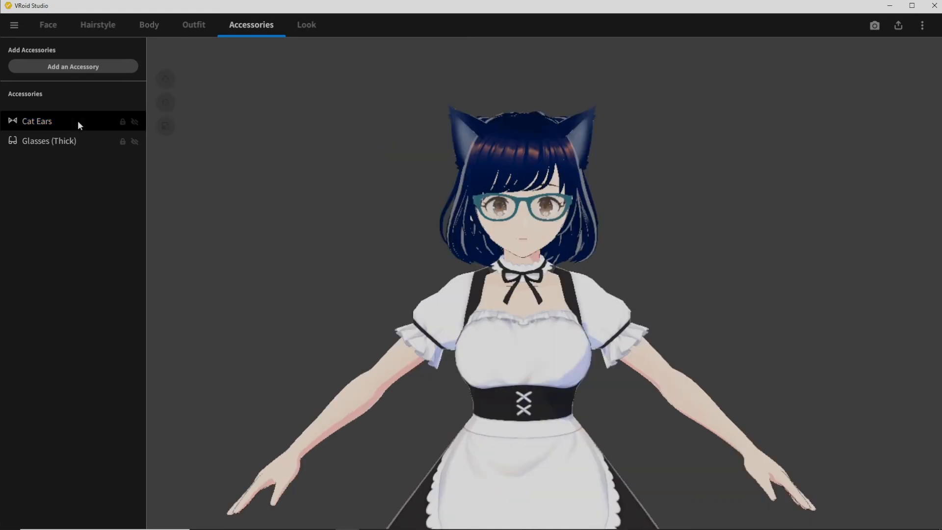
click(78, 120)
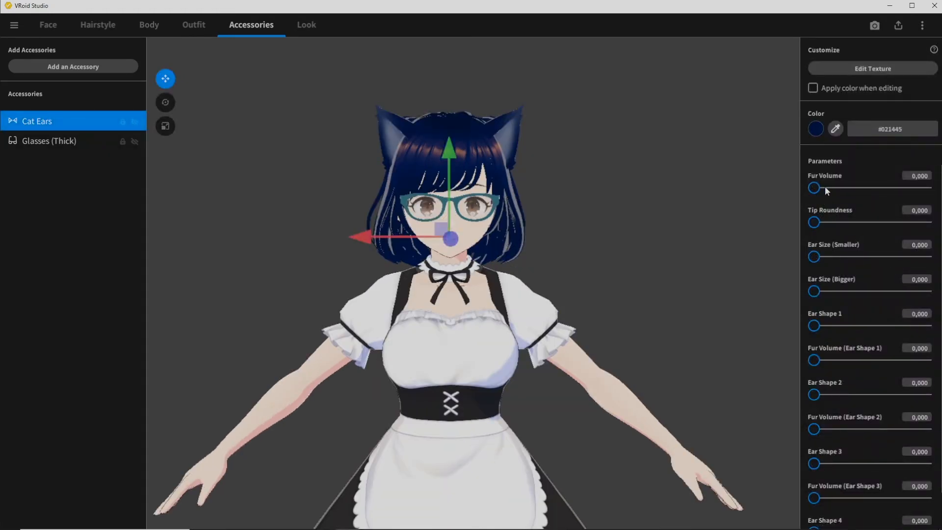
Set the cat ears' Fur Volume (Ear Shape 1) to 70.044 and substantially increase Ear Shape 1
drag(825, 188, 804, 184)
scroll(860, 432, down, 1)
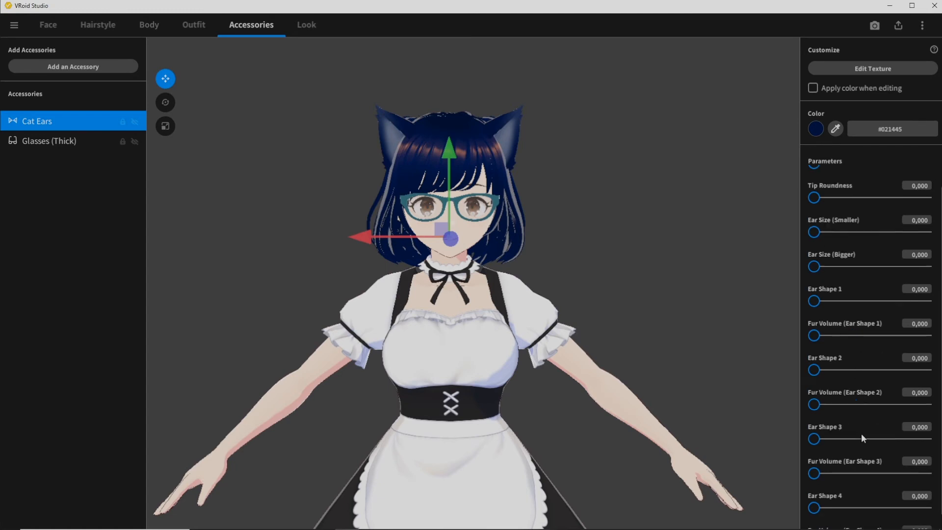
scroll(862, 438, down, 1)
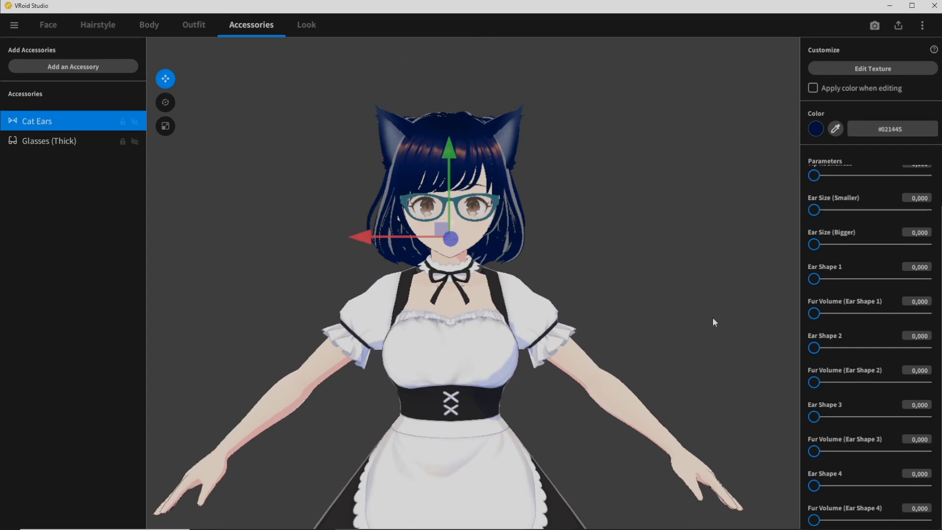
drag(814, 348, 798, 358)
drag(814, 313, 892, 304)
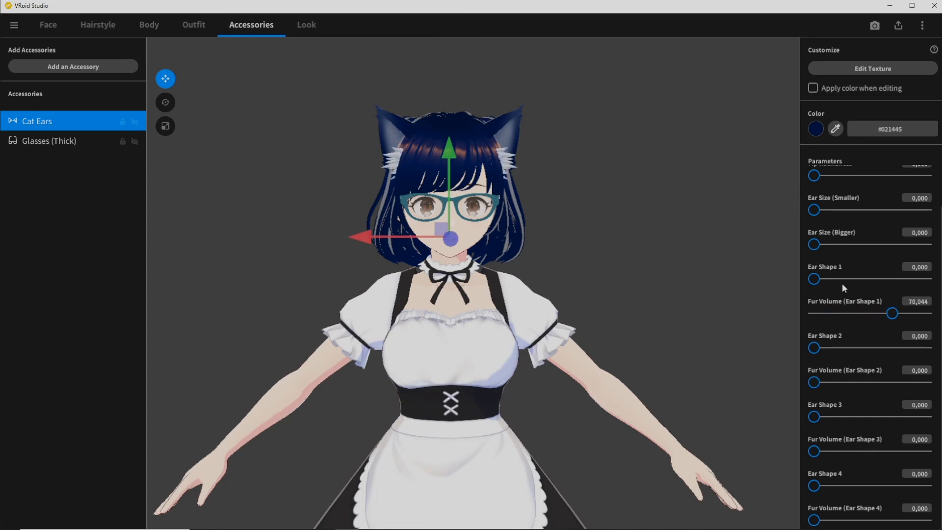
drag(815, 279, 906, 279)
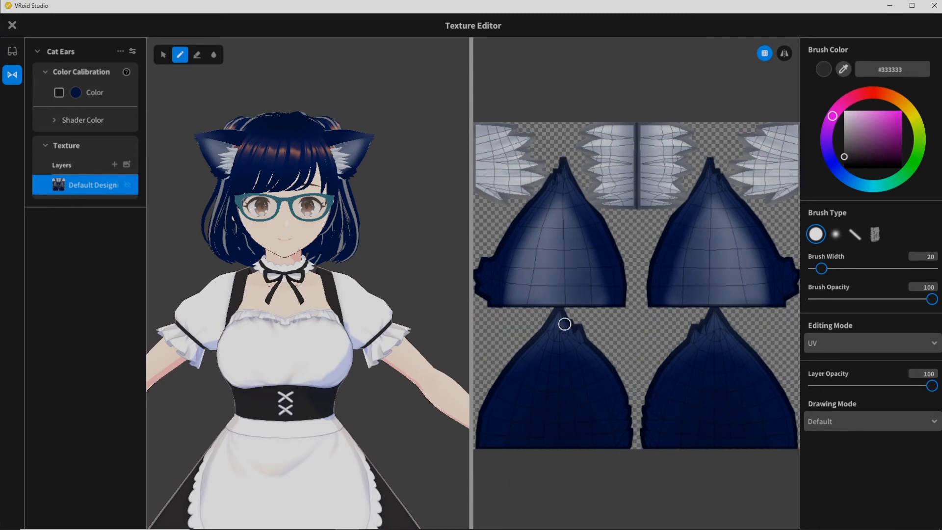
Paint the tips of both cat ears magenta #F314F3 on their texture and close the Texture Editor
click(898, 114)
mouse_move(564, 164)
mouse_down()
mouse_move(559, 173)
mouse_move(581, 186)
mouse_move(548, 186)
mouse_up()
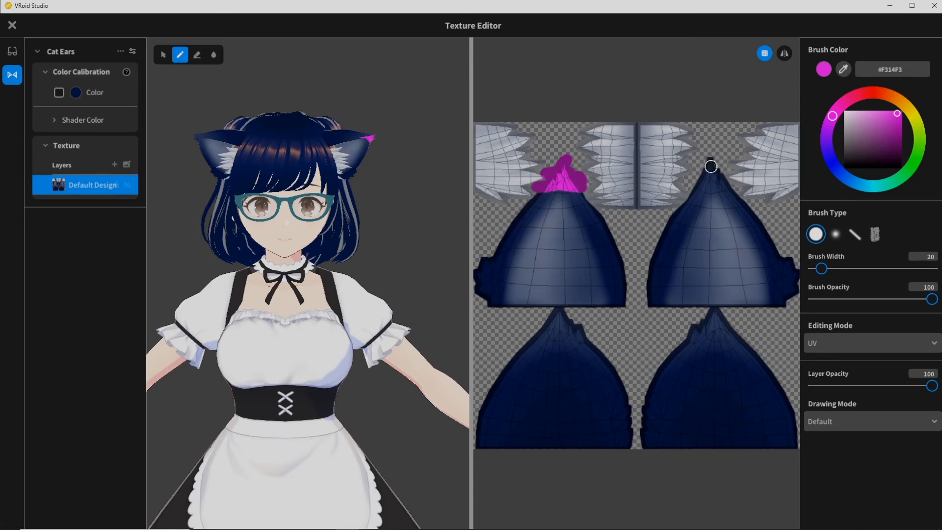
mouse_move(720, 177)
mouse_down()
mouse_move(706, 182)
mouse_move(704, 167)
mouse_move(711, 161)
mouse_move(716, 171)
mouse_up()
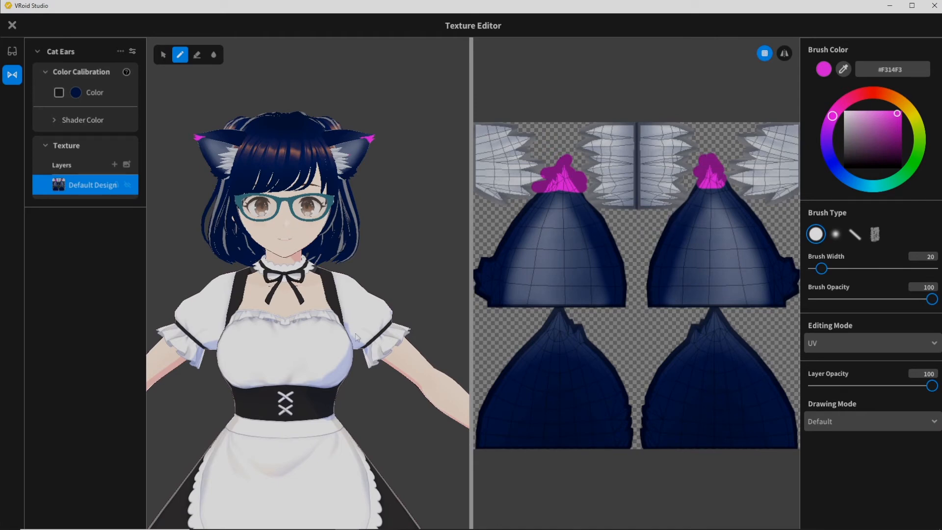
mouse_move(388, 301)
right_down()
mouse_move(368, 282)
mouse_move(397, 293)
mouse_move(392, 316)
right_up()
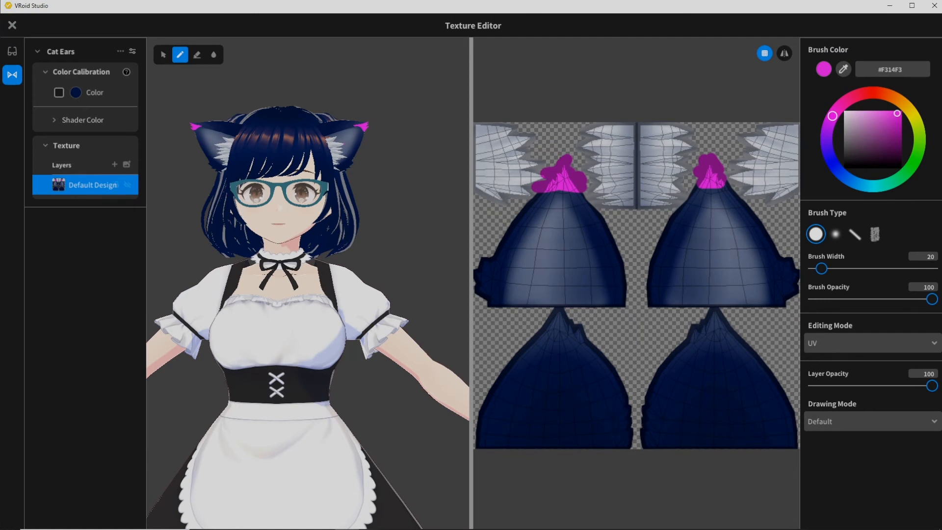
click(12, 24)
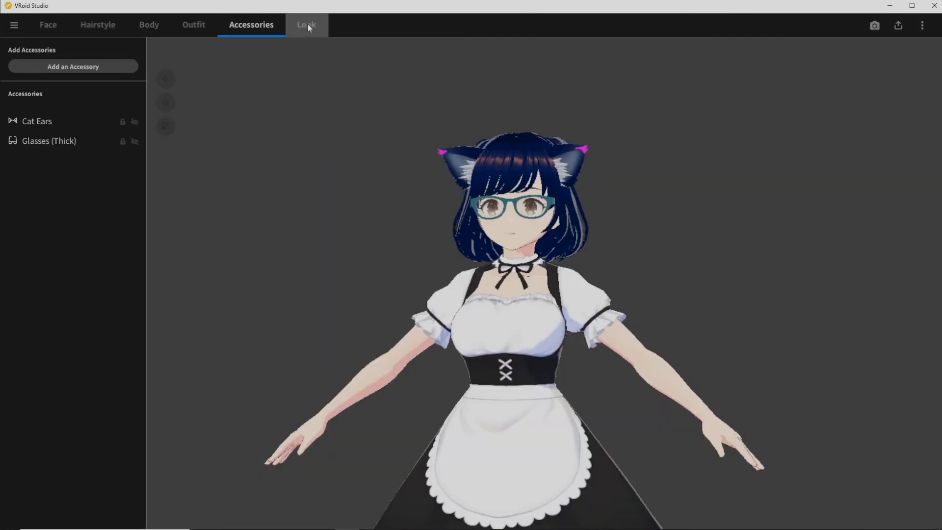
Try outline widths of 0.219 for the hair and 0.250 for the face and body in the Look settings
click(308, 27)
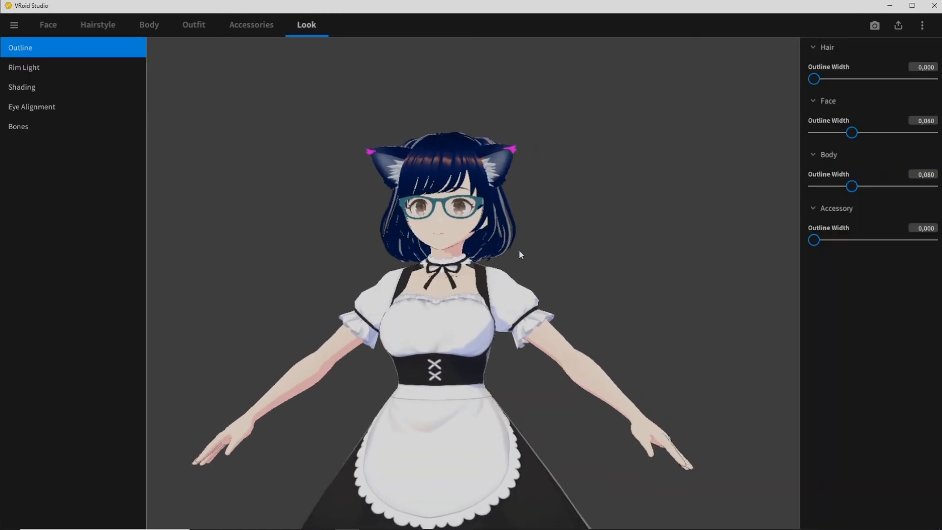
drag(814, 80, 730, 93)
scroll(463, 199, up, 2)
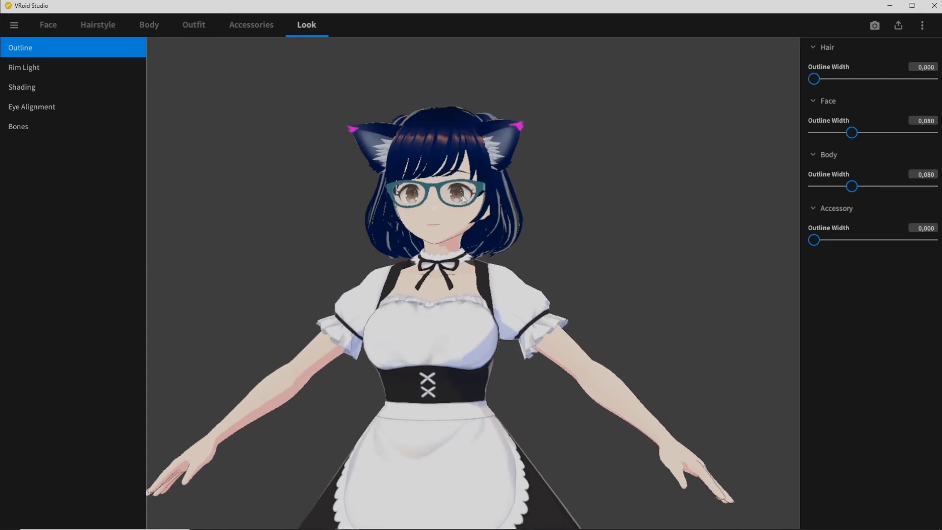
scroll(463, 199, up, 3)
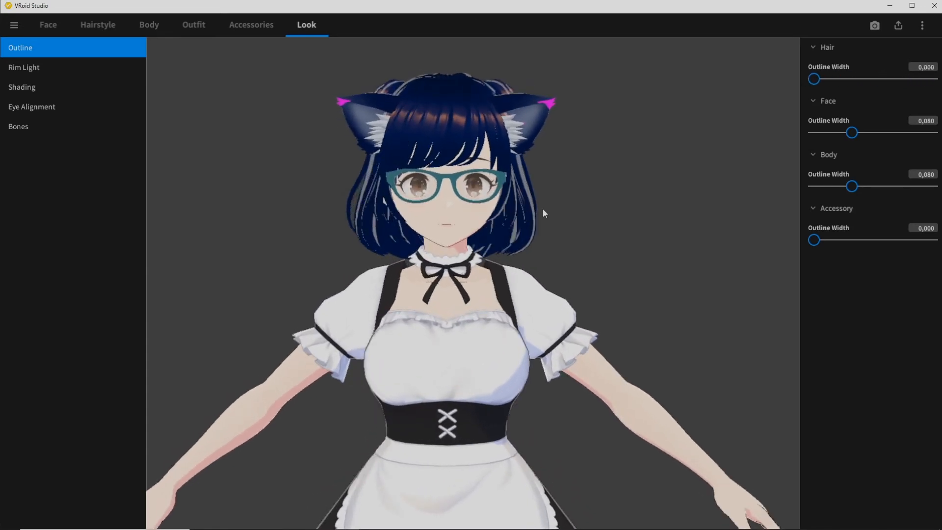
drag(814, 79, 916, 79)
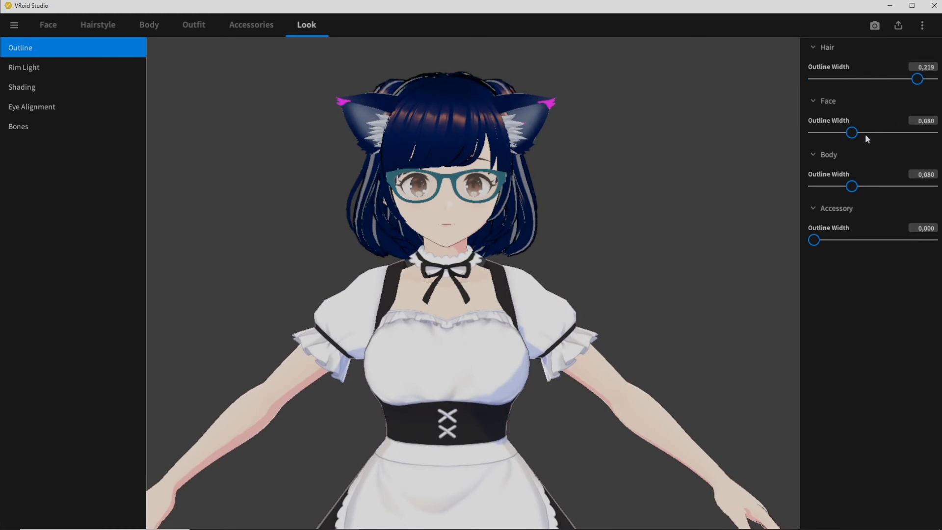
drag(852, 133, 931, 133)
drag(852, 187, 931, 187)
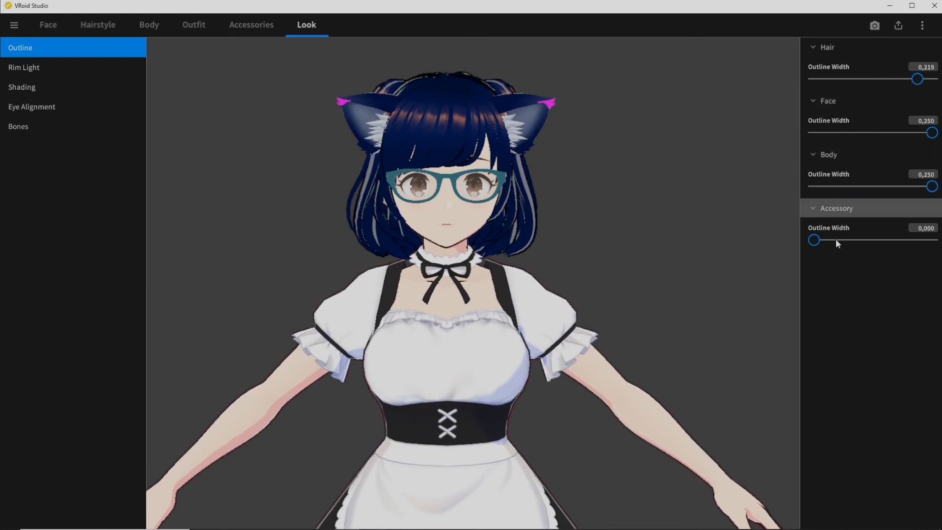
drag(814, 240, 786, 254)
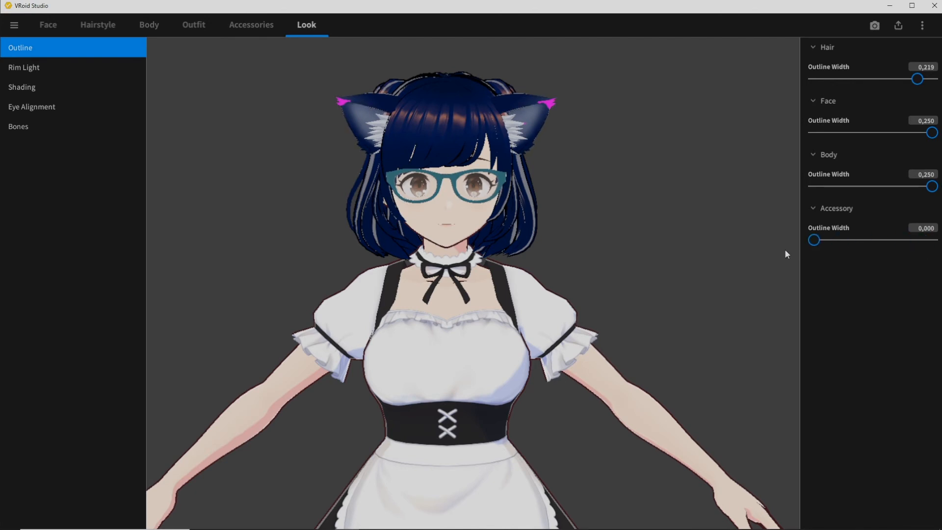
Set the outline widths of the body, face and hair to 0
drag(929, 186, 795, 194)
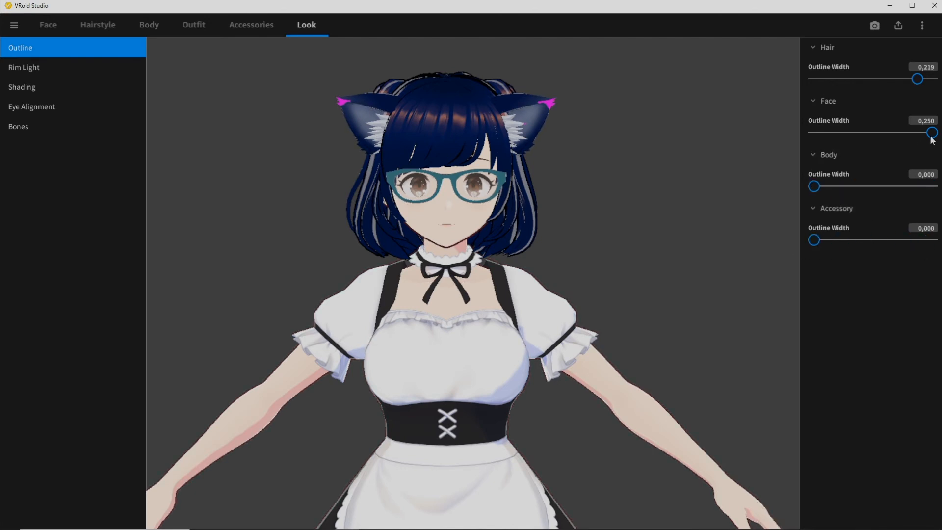
drag(931, 138, 790, 141)
drag(917, 80, 790, 92)
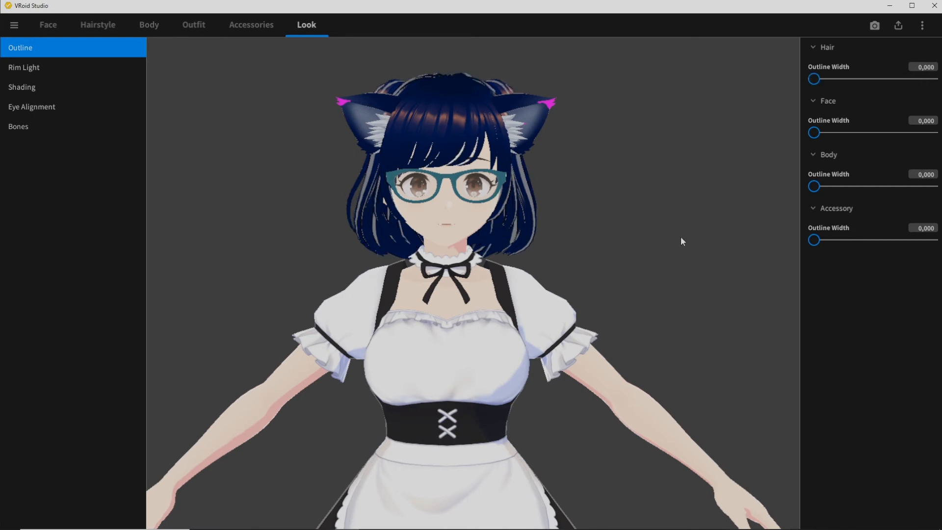
mouse_move(681, 237)
right_down()
mouse_move(637, 239)
mouse_move(694, 240)
mouse_move(663, 237)
mouse_move(676, 235)
right_up()
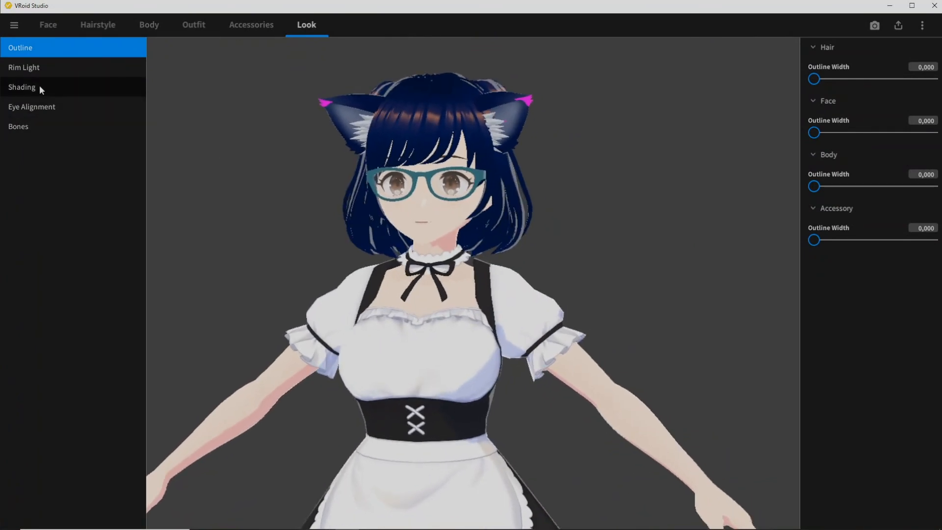
Set the rim light to hair intensity 46.25 and concentration 76.667, body intensity 25.833 and face concentration 71.25
click(34, 71)
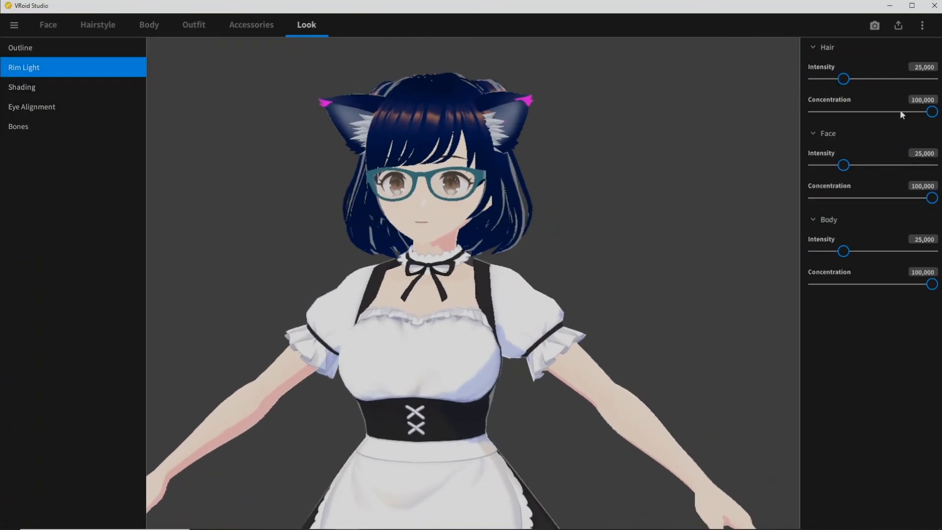
drag(929, 112, 904, 115)
drag(844, 79, 868, 87)
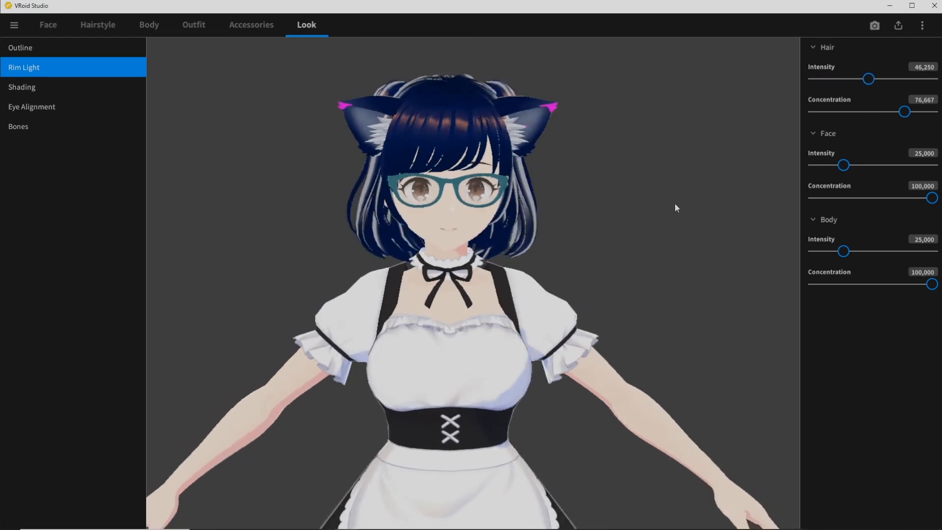
click(844, 251)
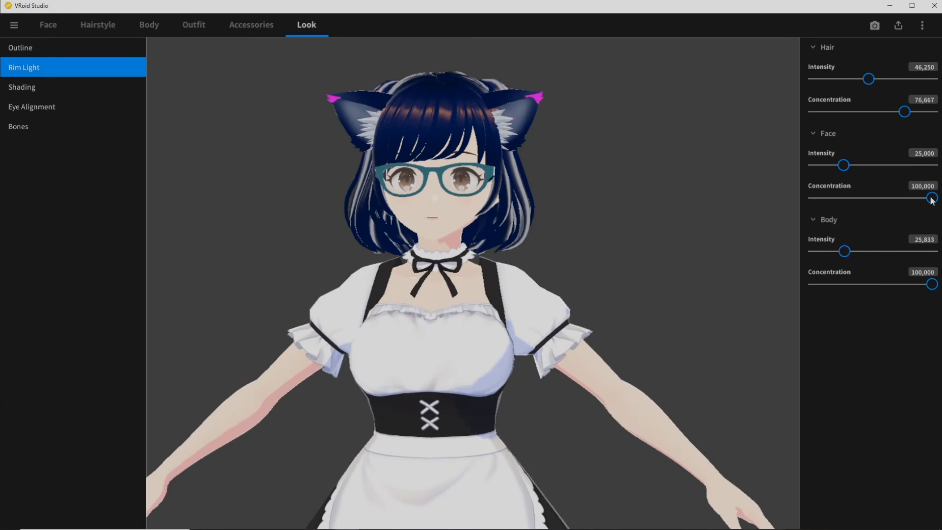
drag(931, 197, 869, 198)
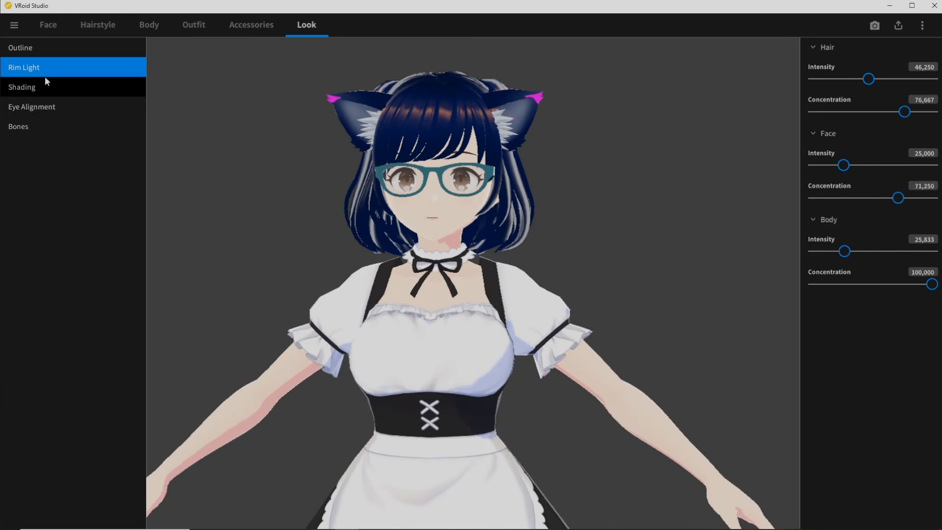
Review the Shading and Bones settings of the character's look
click(43, 86)
click(29, 126)
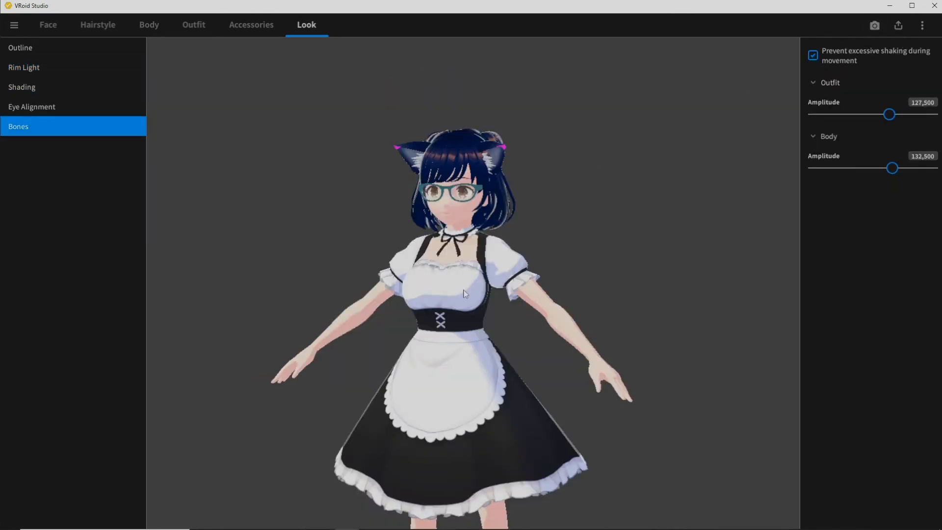
mouse_move(500, 281)
right_down()
mouse_move(559, 283)
mouse_move(484, 284)
mouse_move(511, 281)
right_up()
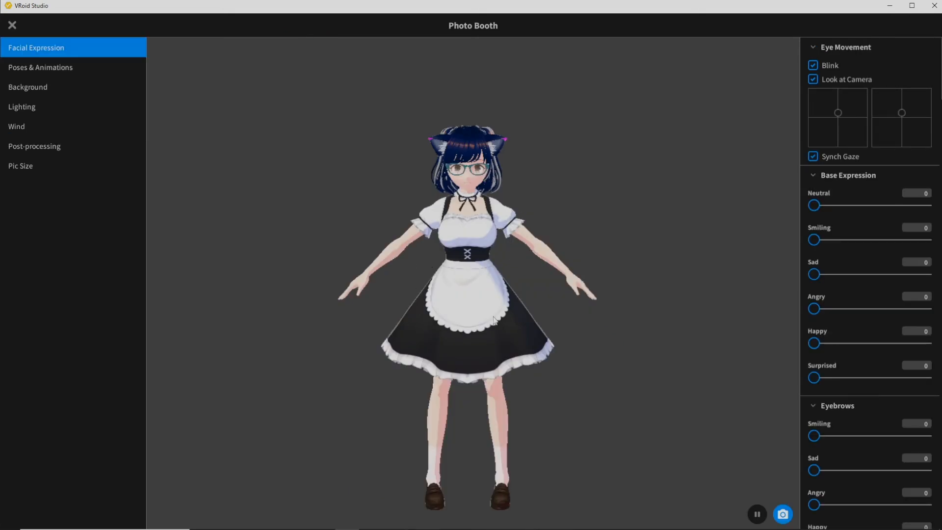
Examine the full-length character from several angles in the Photo Booth
drag(513, 331, 499, 308)
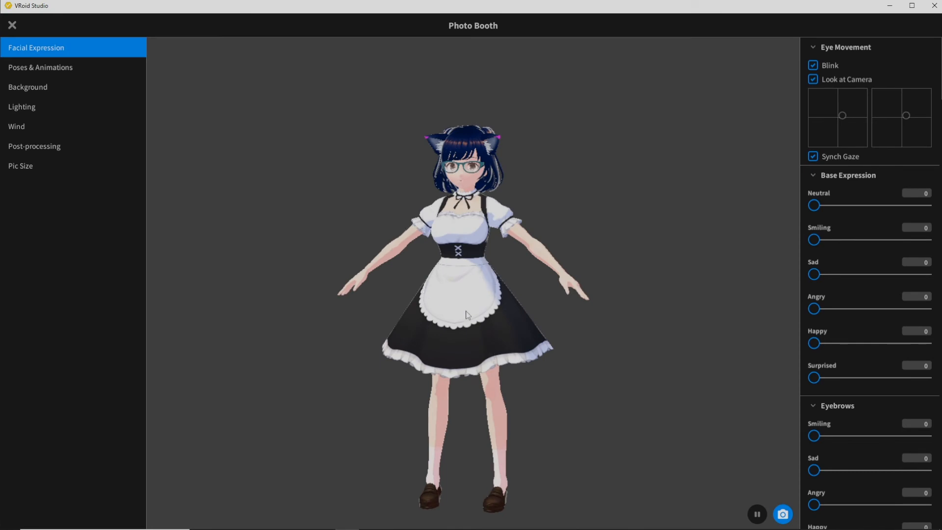
scroll(468, 311, up, 2)
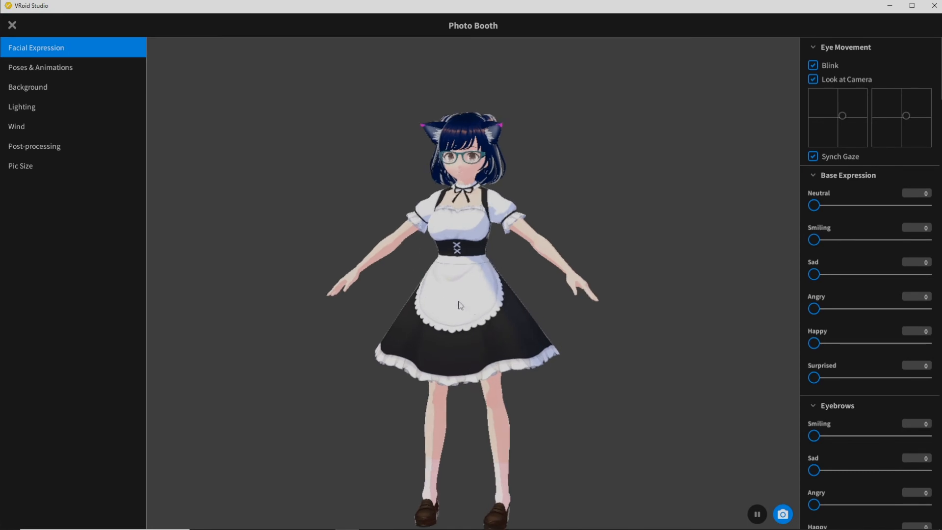
middle_drag(458, 301, 459, 277)
drag(459, 357, 440, 351)
right_drag(439, 351, 462, 353)
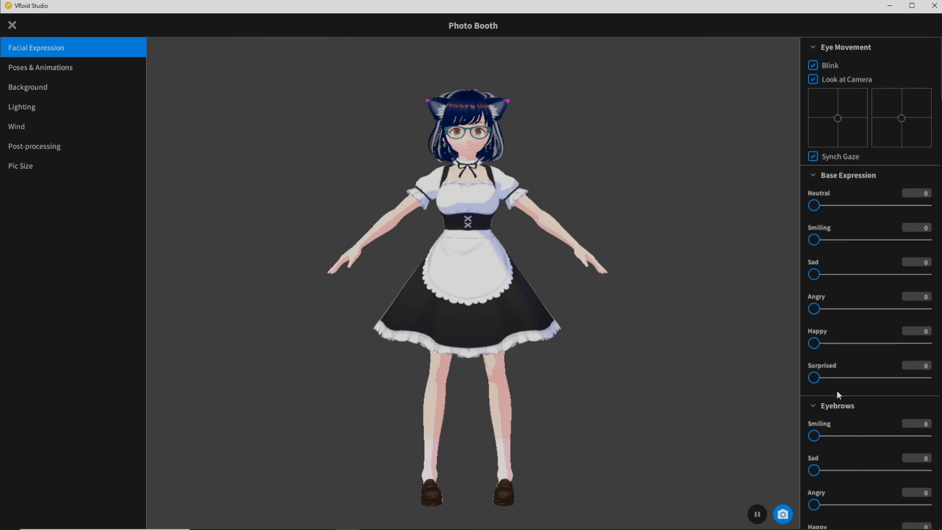
Try out the Happy and Angry base expressions on the character's face
drag(817, 347, 846, 345)
drag(872, 313, 779, 327)
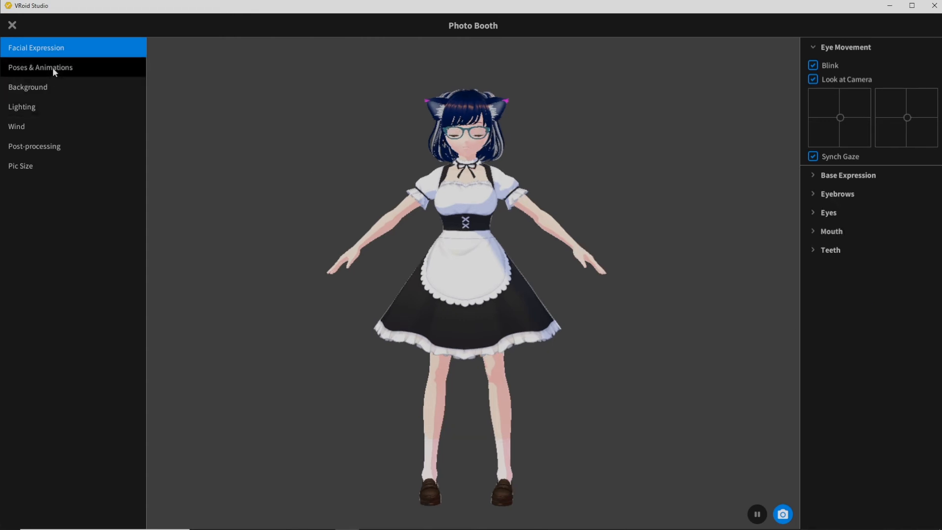
Preview several Standby animations from the Animations 1 set and leave the character in Standby 0
click(53, 68)
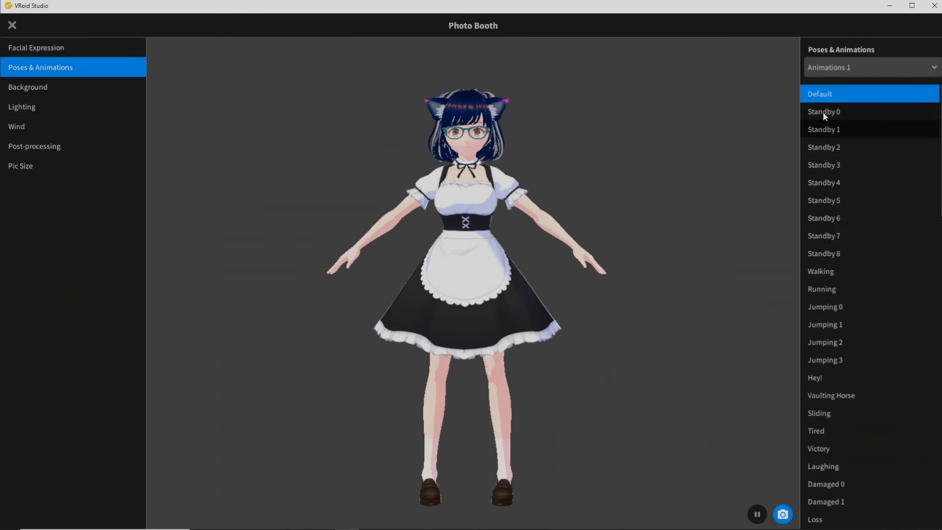
click(822, 112)
click(825, 134)
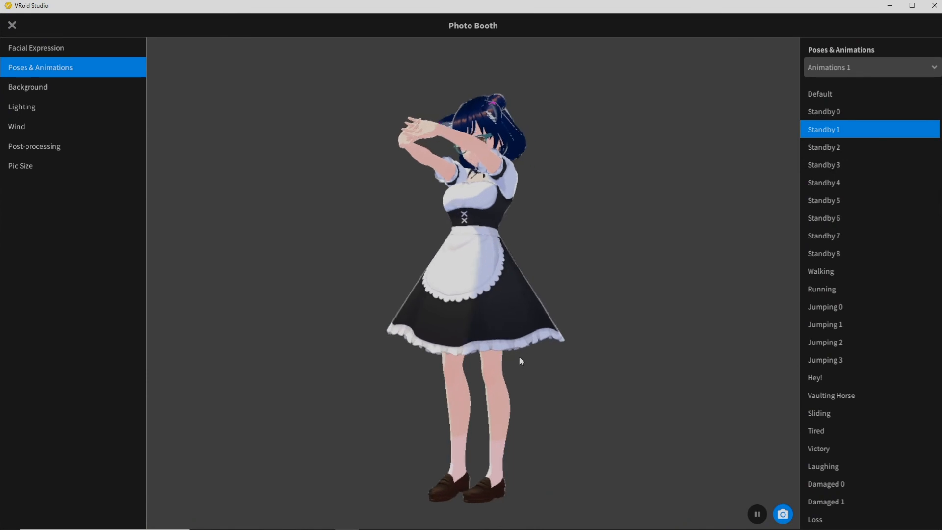
click(827, 148)
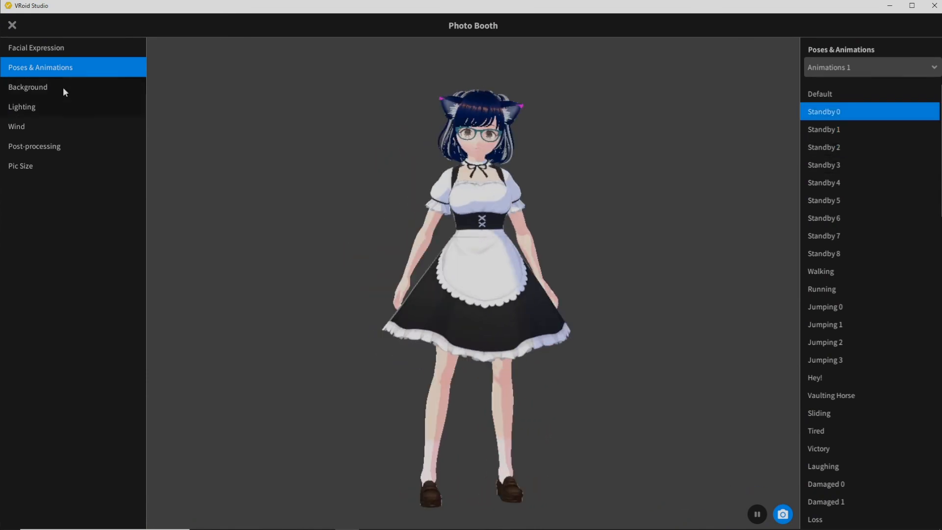
click(57, 93)
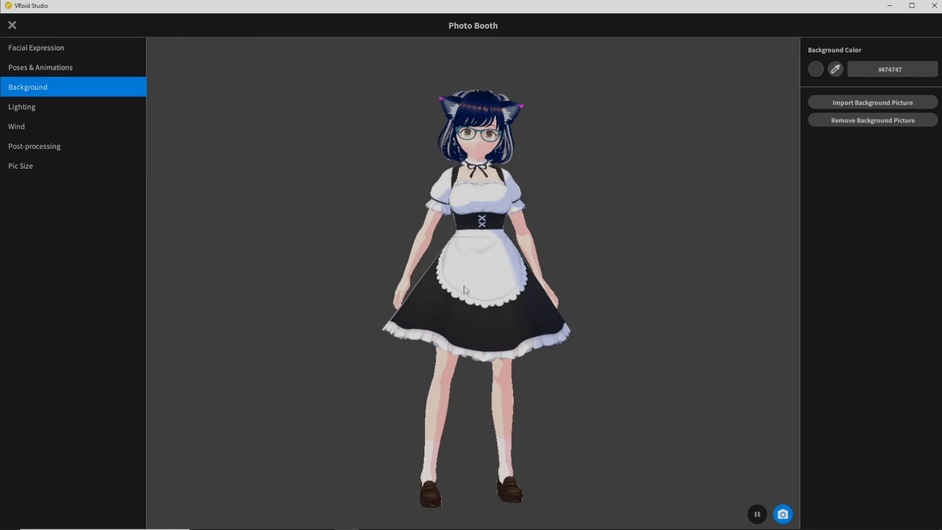
click(851, 102)
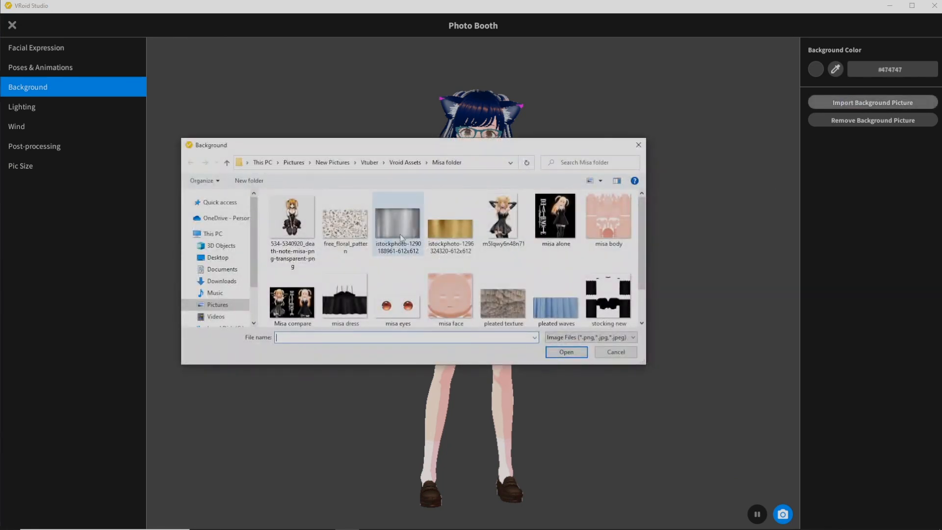
click(399, 234)
click(564, 352)
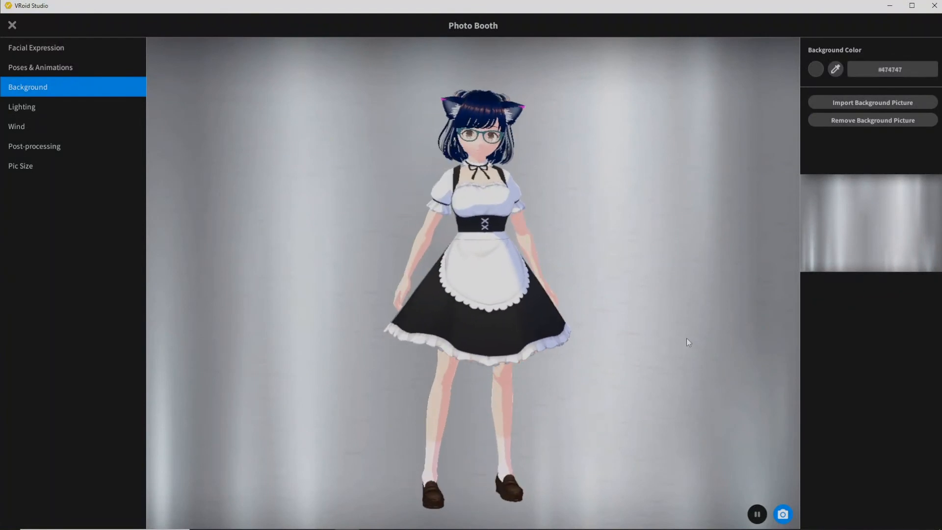
Browse the Misa folder for another background picture and return to the plain #474747 background
click(874, 101)
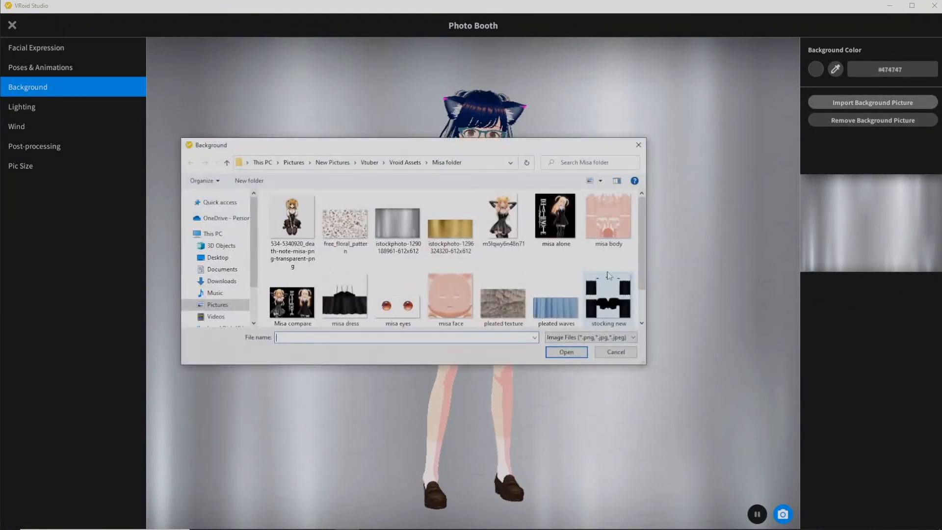
scroll(471, 250, down, 1)
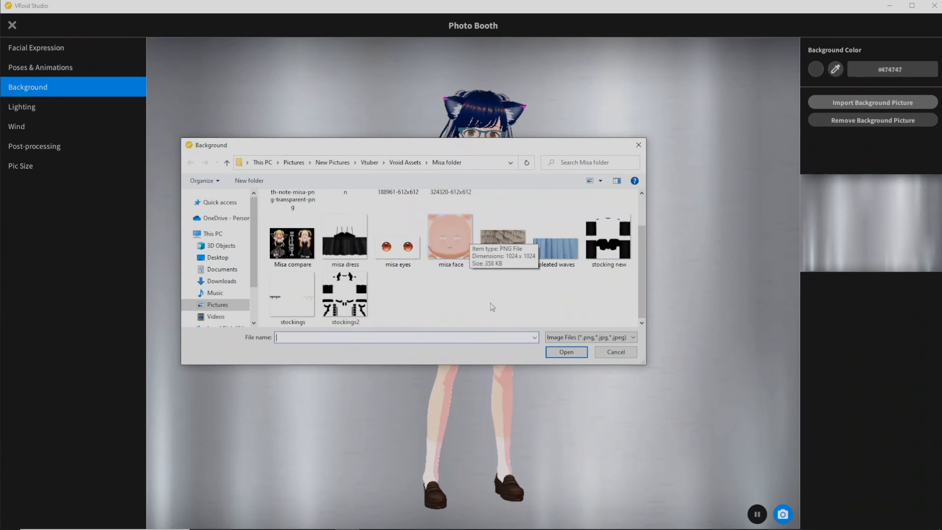
click(522, 250)
click(565, 352)
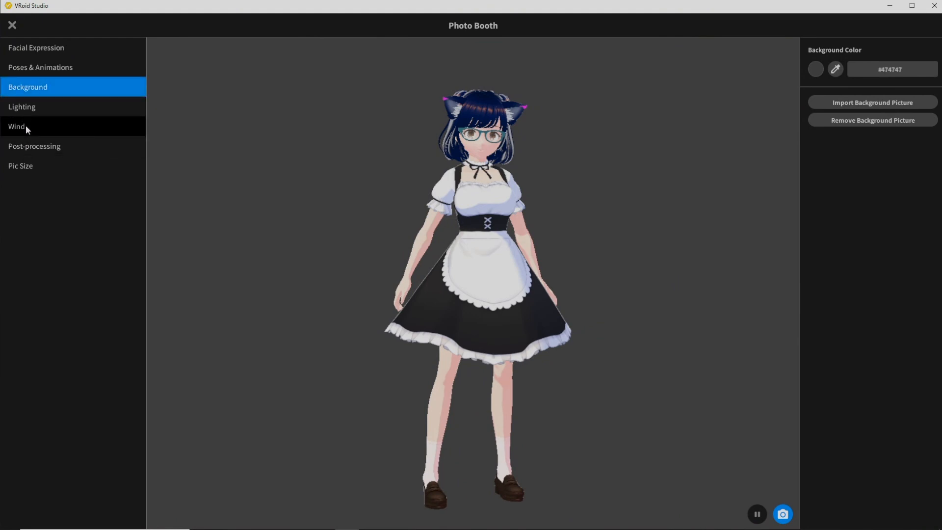
Set the lighting to vertical angle 4.987, horizontal angle -57.946 and intensity 0.975
click(26, 127)
click(51, 108)
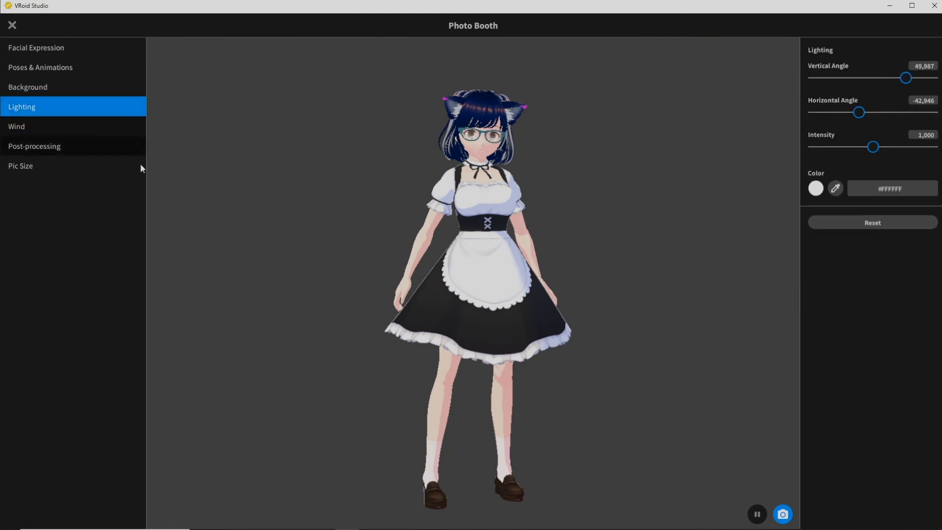
drag(887, 79, 867, 154)
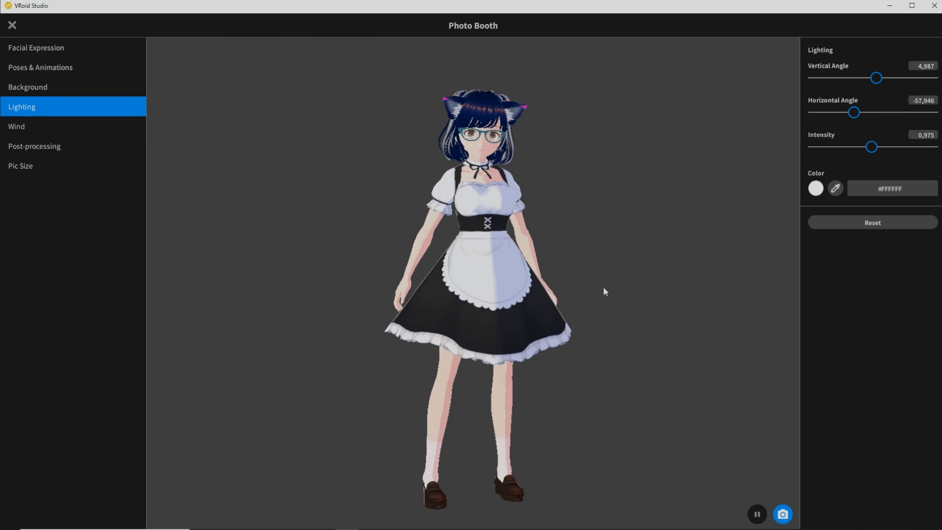
Set the wind to 0.325 on the X axis, -0.417 on the Y axis and 0.383 on the Z axis
click(47, 130)
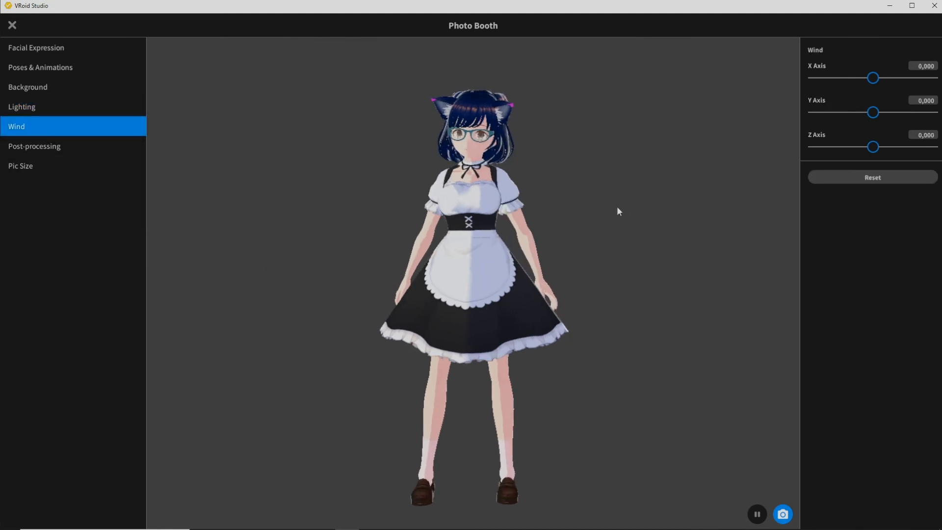
drag(873, 78, 892, 77)
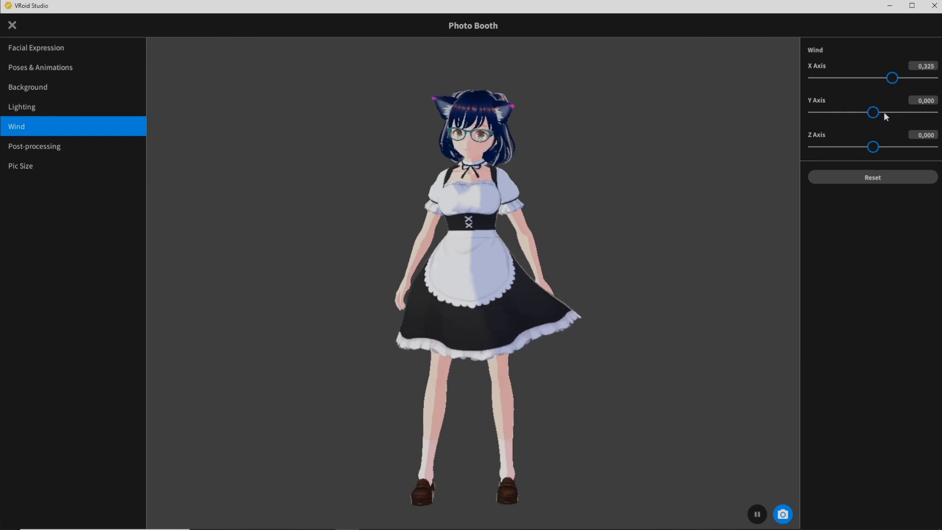
drag(884, 113, 848, 114)
click(850, 119)
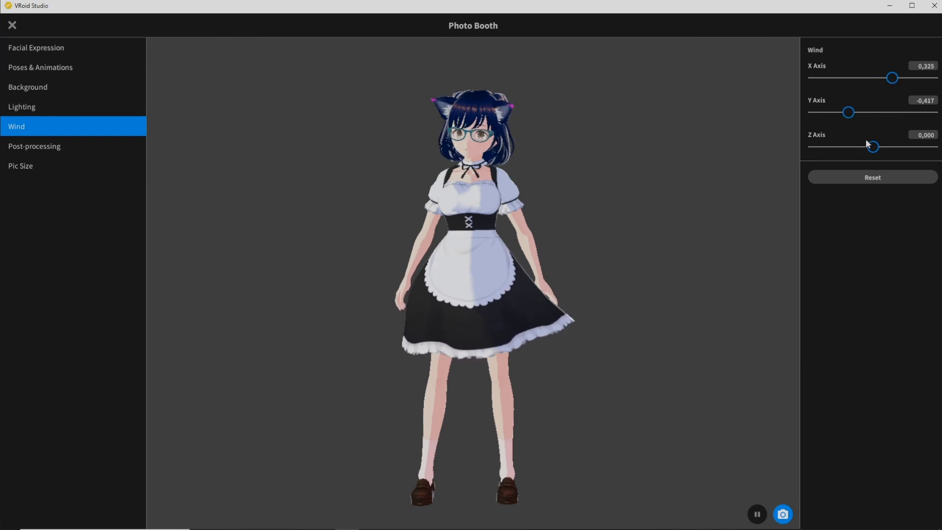
drag(870, 146, 899, 148)
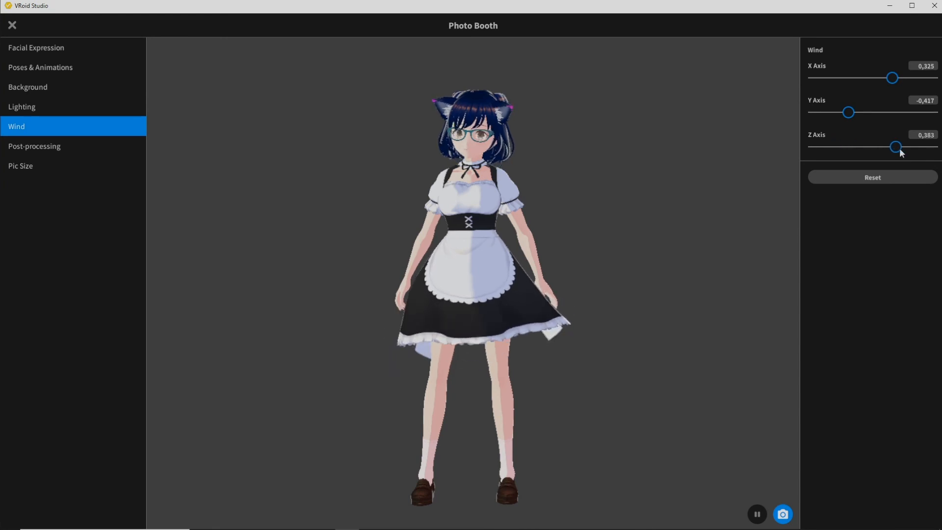
Test stronger wind with the Y axis at 0.875 and a higher X axis, and reset the wind
drag(854, 112, 928, 113)
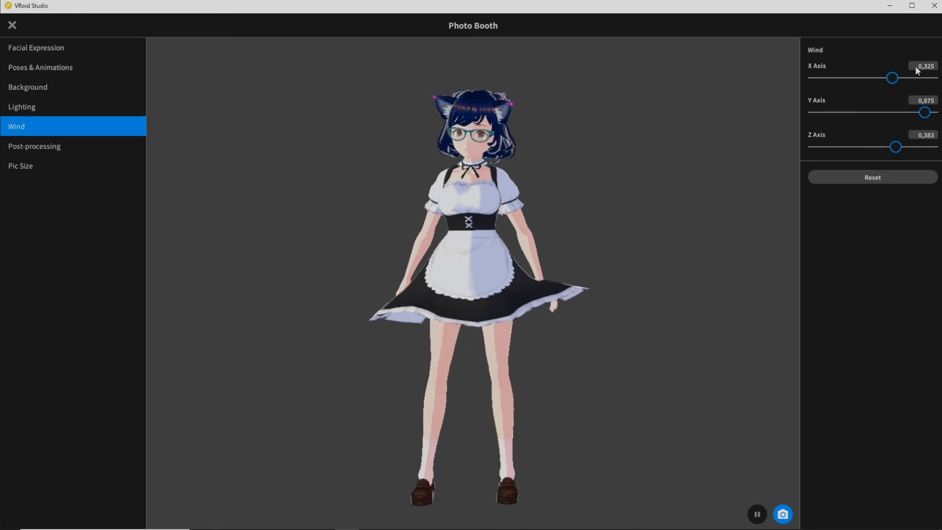
drag(893, 79, 929, 80)
click(864, 178)
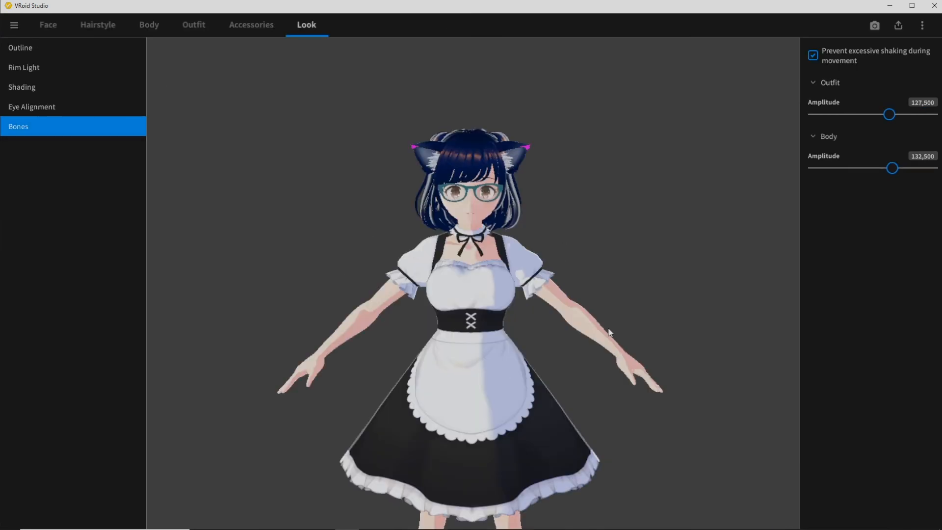
mouse_move(505, 357)
right_down()
mouse_move(446, 357)
mouse_move(496, 358)
right_up()
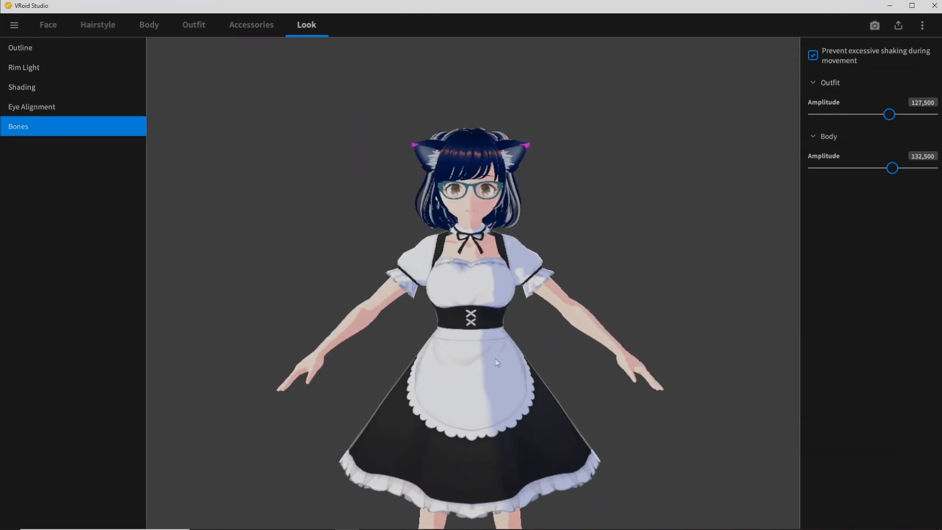
click(899, 28)
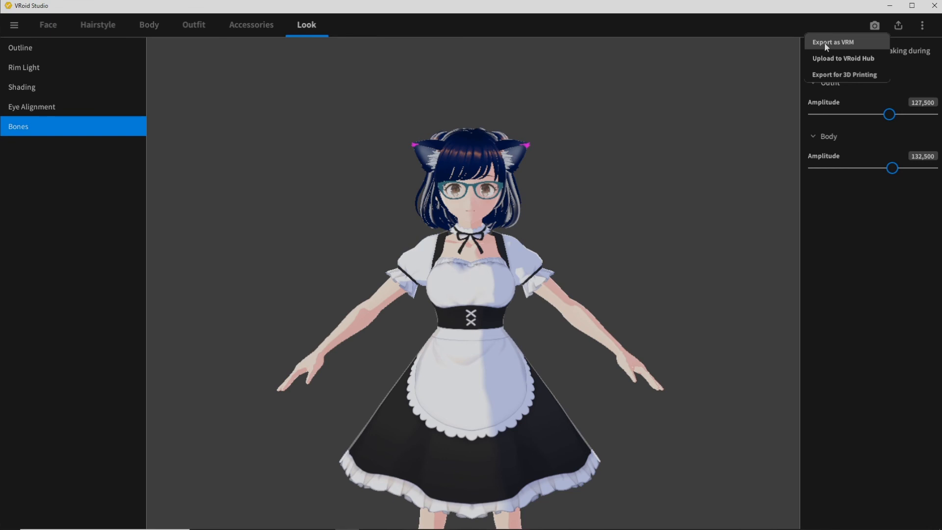
click(829, 213)
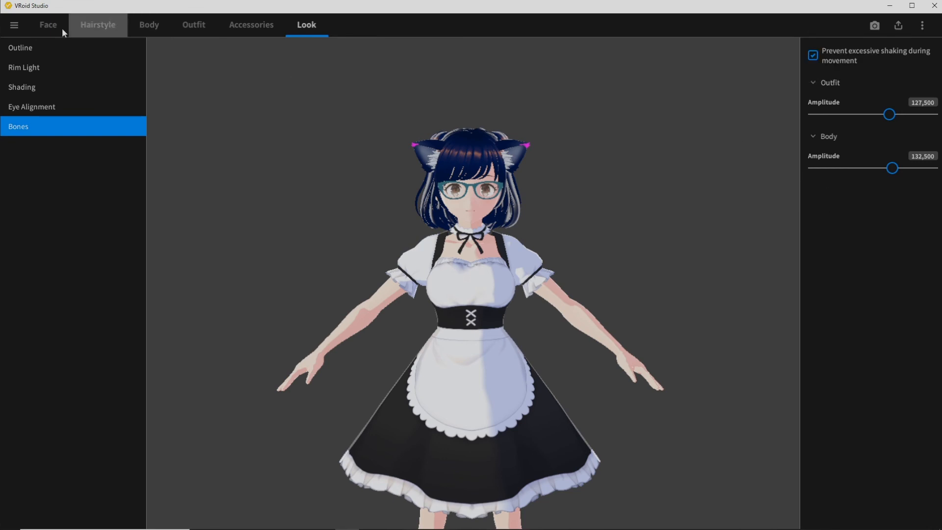
click(13, 29)
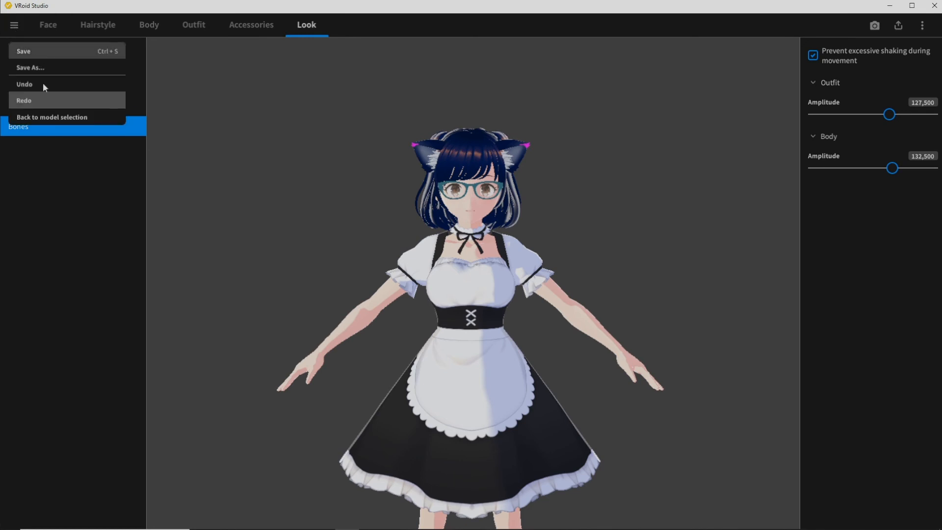
click(95, 241)
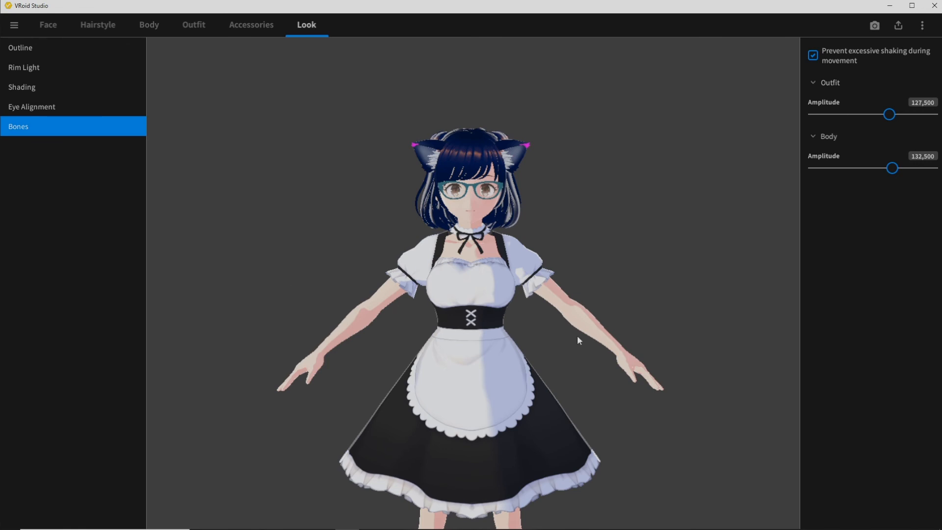
Review the Reduce Polygons, Reduce Materials and Reduce Bones options of the VRM export
scroll(472, 210, down, 3)
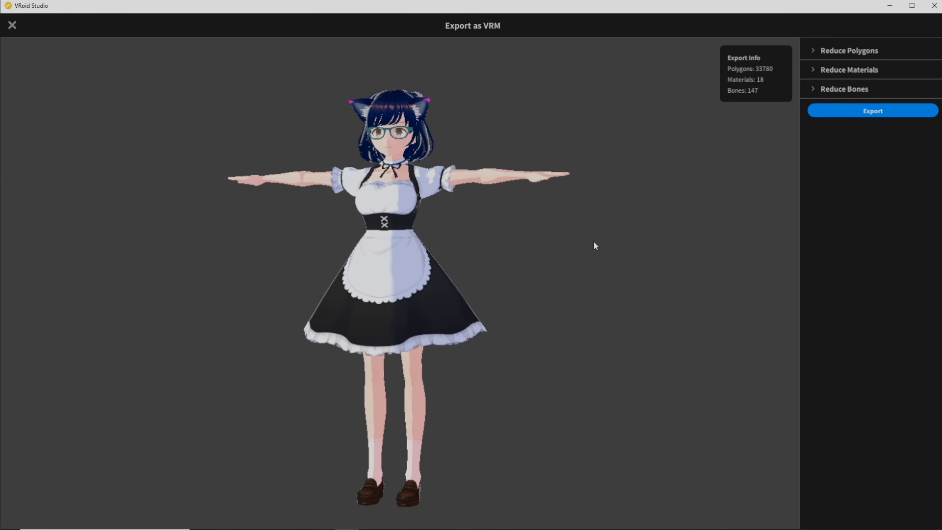
right_drag(486, 267, 489, 269)
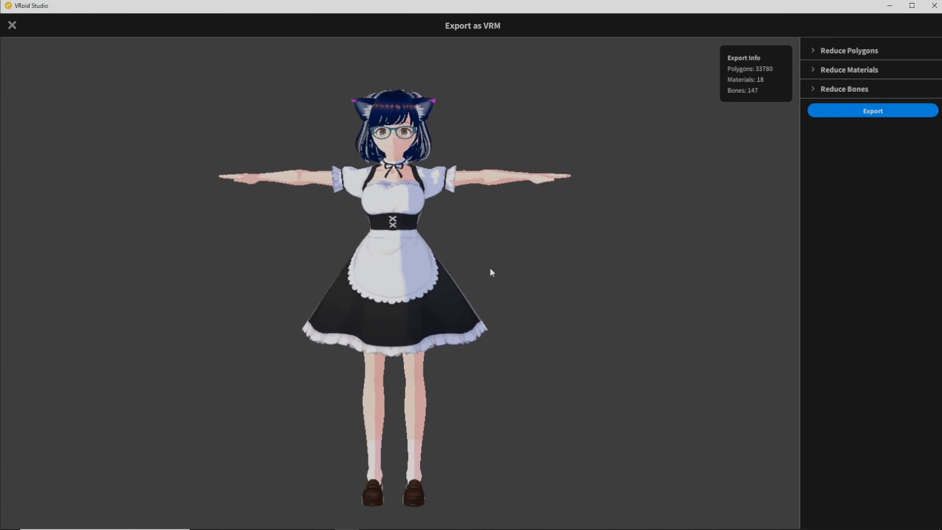
click(812, 50)
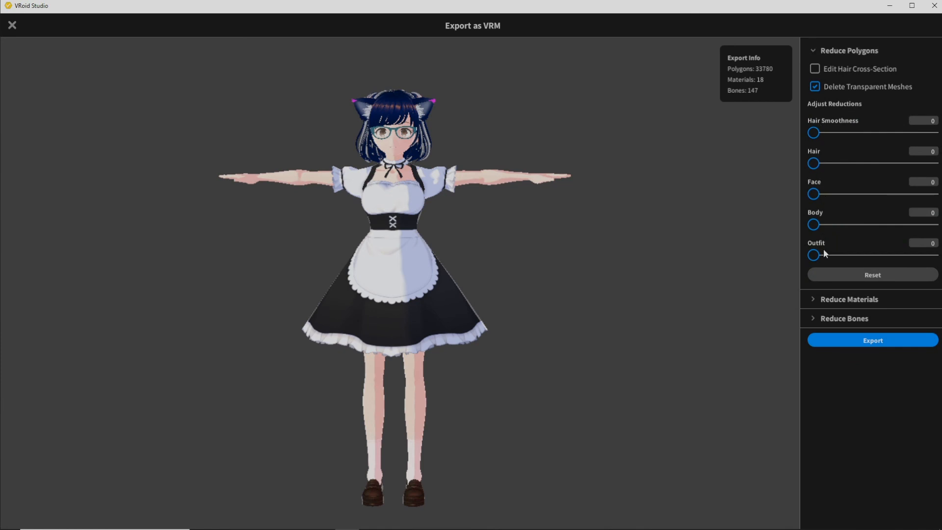
click(811, 50)
click(811, 70)
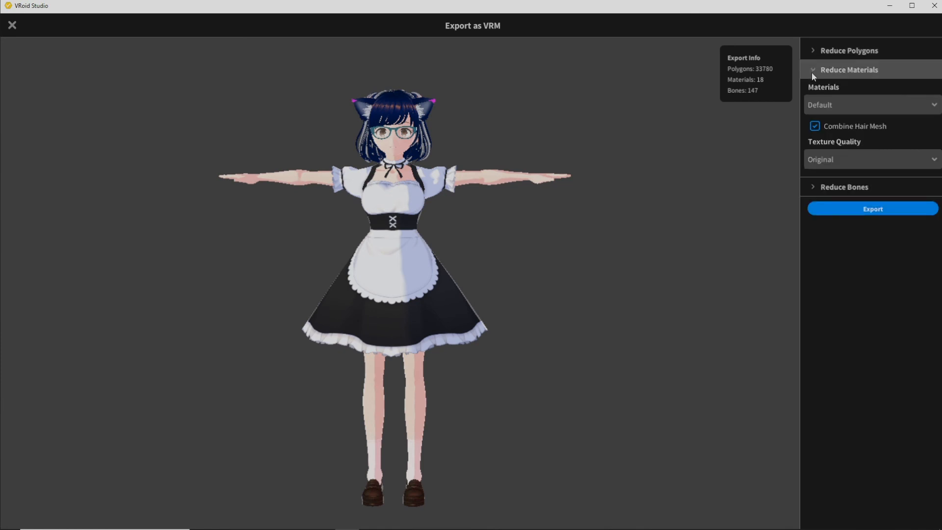
click(812, 72)
click(810, 90)
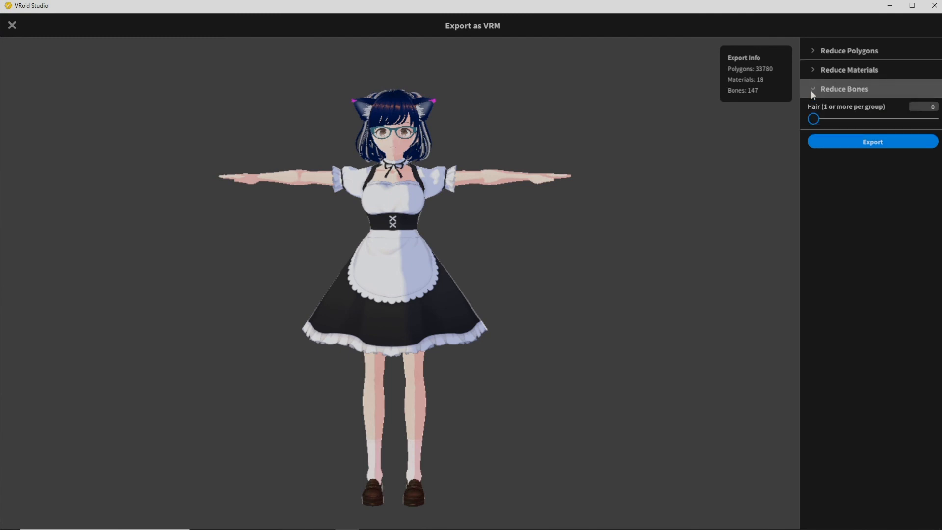
click(810, 90)
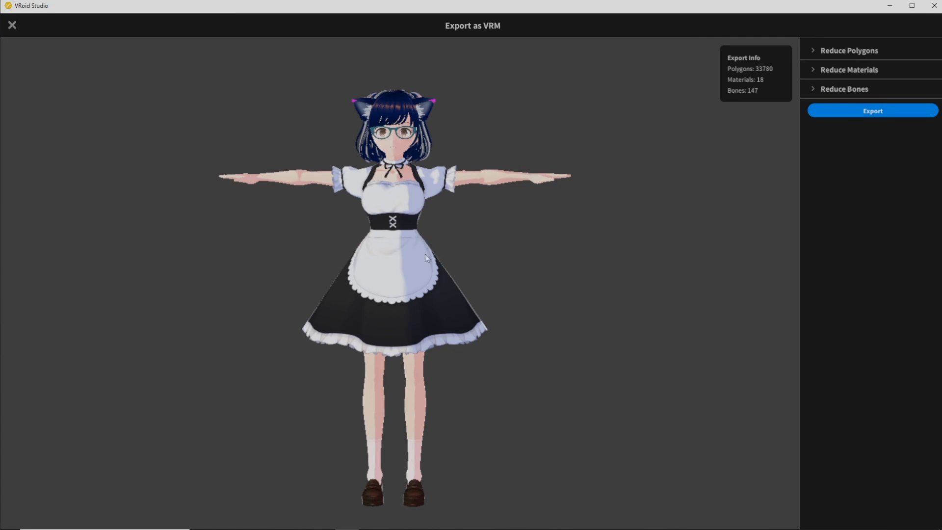
mouse_move(425, 254)
mouse_down()
mouse_move(388, 252)
mouse_move(440, 253)
mouse_up()
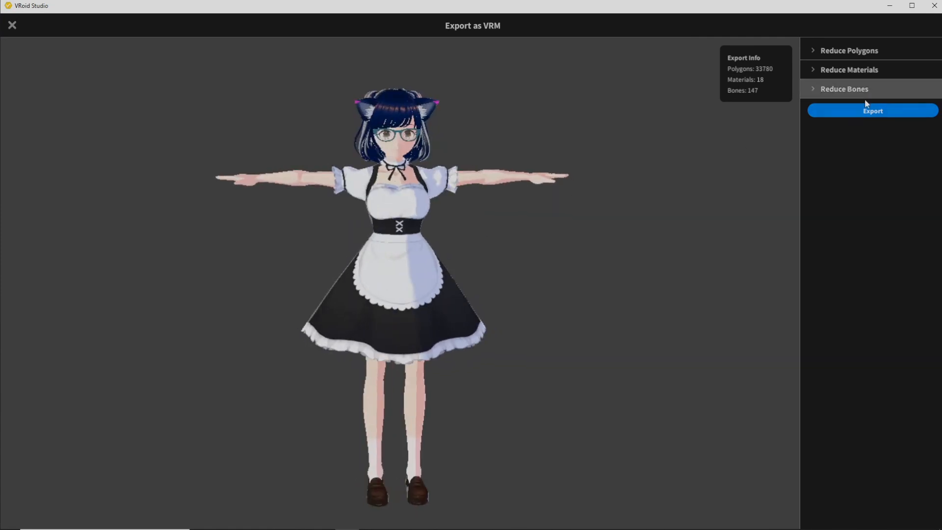
Open the VRM Settings for the export and review the avatar information, personality and redistribution license fields
click(868, 111)
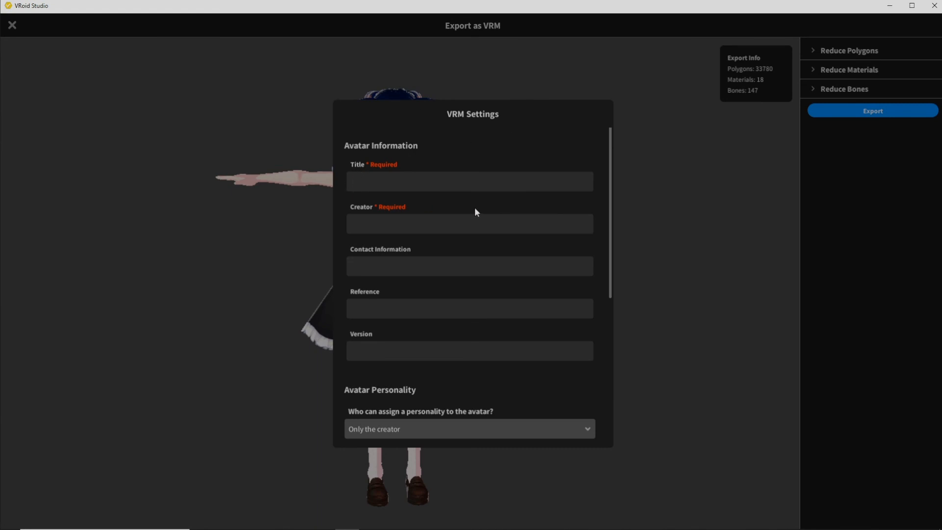
scroll(528, 232, down, 6)
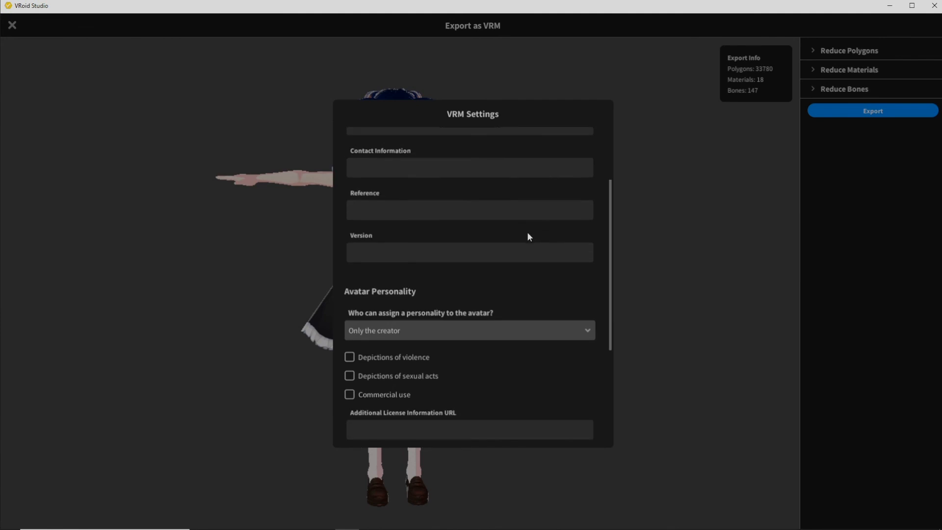
scroll(528, 233, up, 2)
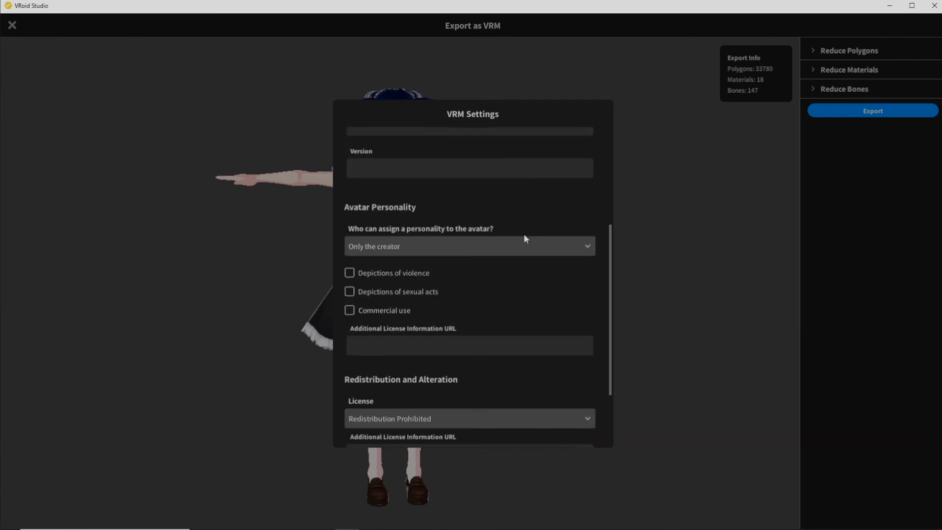
scroll(489, 290, down, 3)
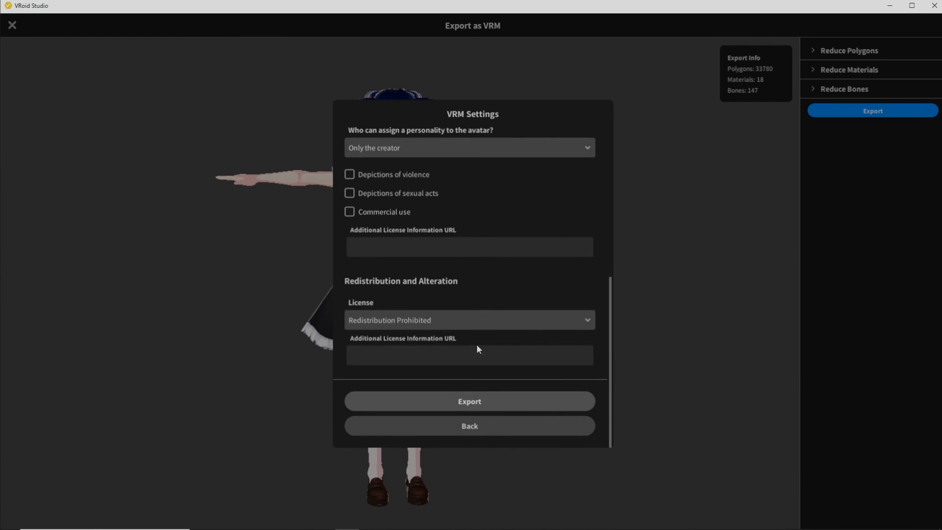
scroll(465, 274, up, 5)
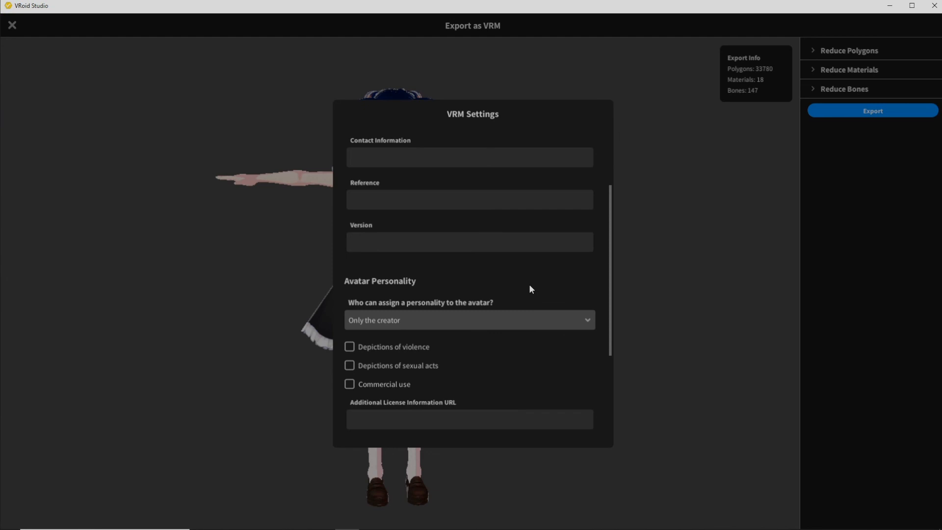
scroll(526, 289, up, 4)
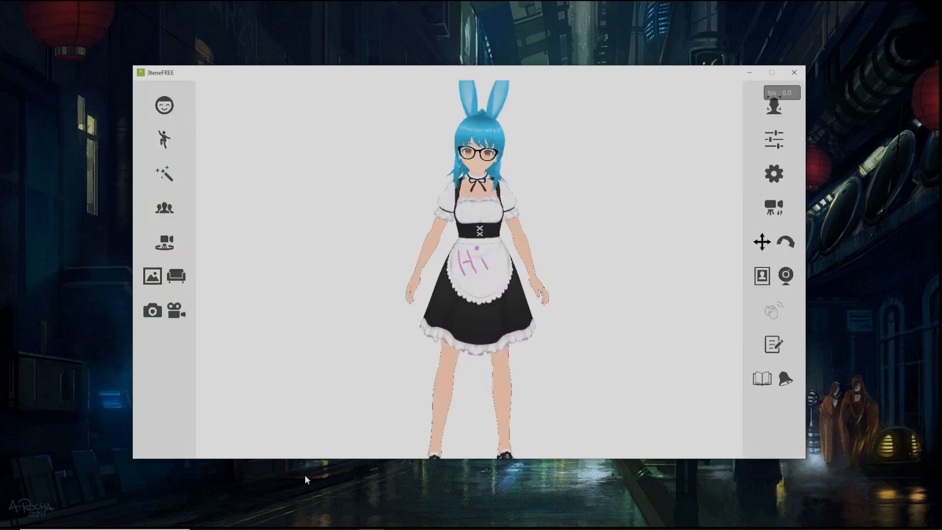
Switch to 3teneFREE and add the CAt.vrm file from the Desktop folder as a new avatar
click(165, 209)
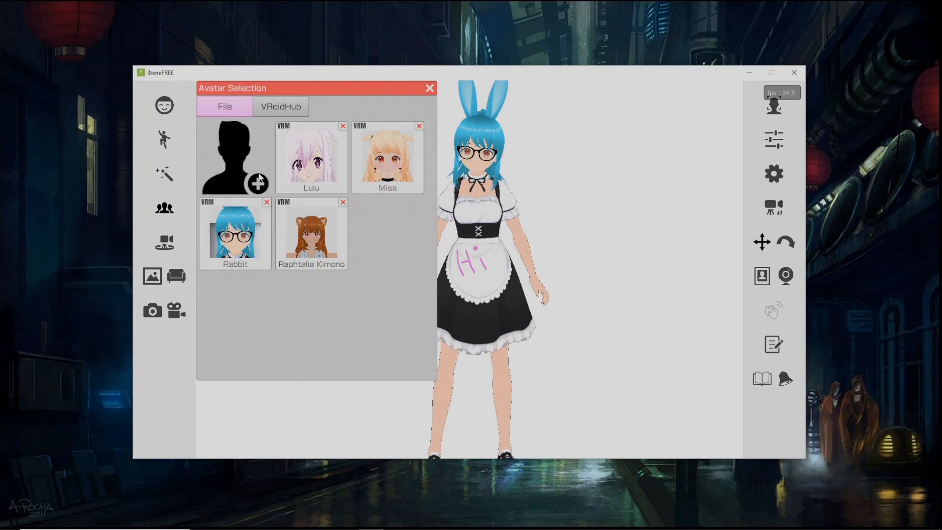
click(259, 184)
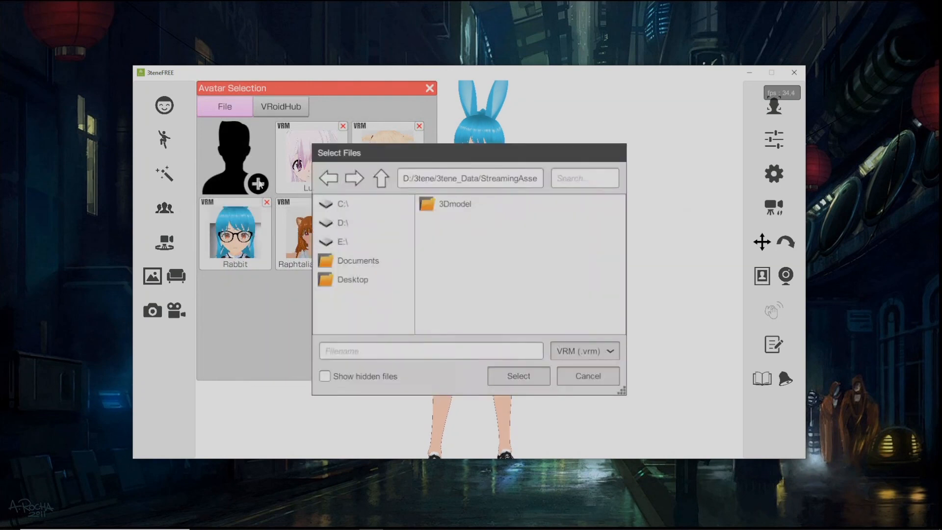
click(357, 281)
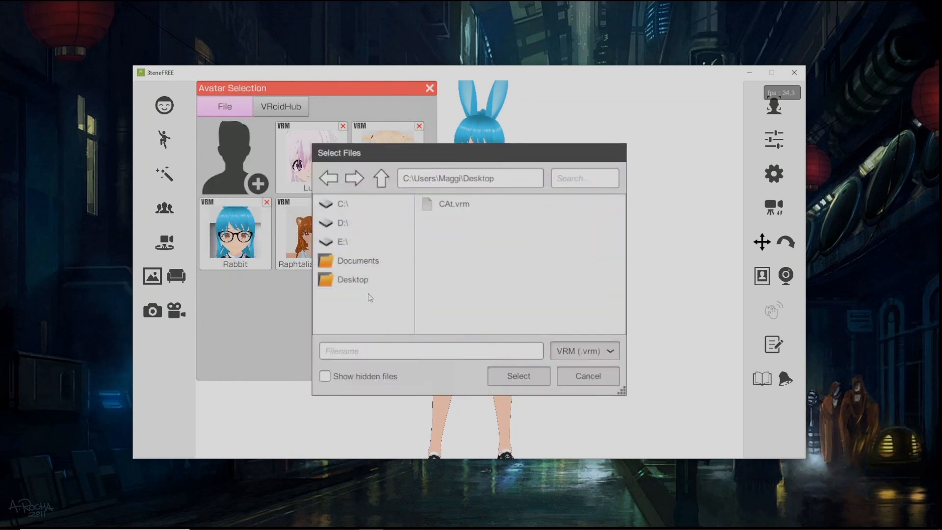
click(465, 207)
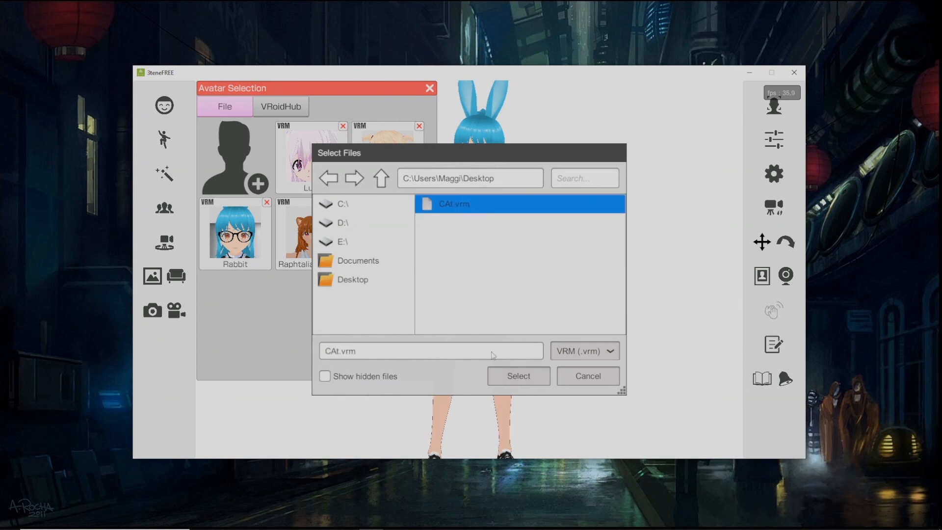
click(511, 383)
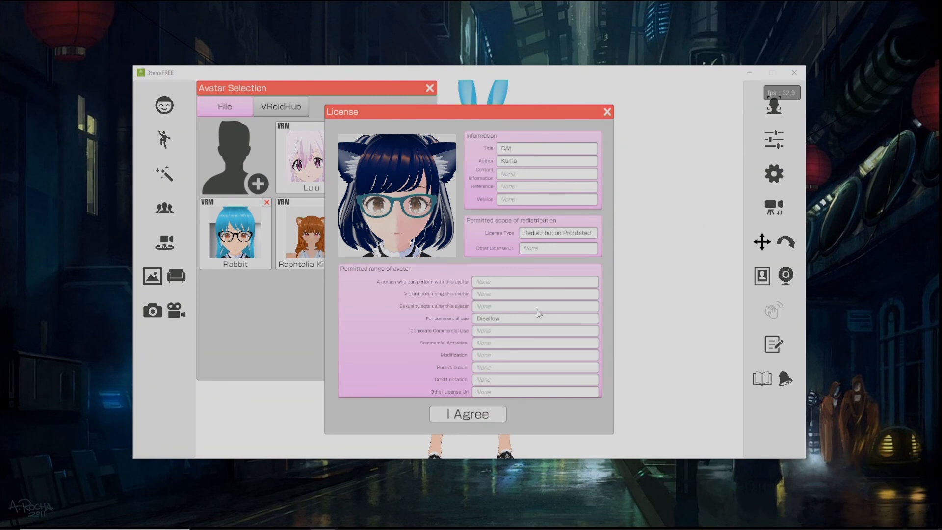
Agree to the license of the CAt avatar to load it, and close the avatar selection
click(475, 419)
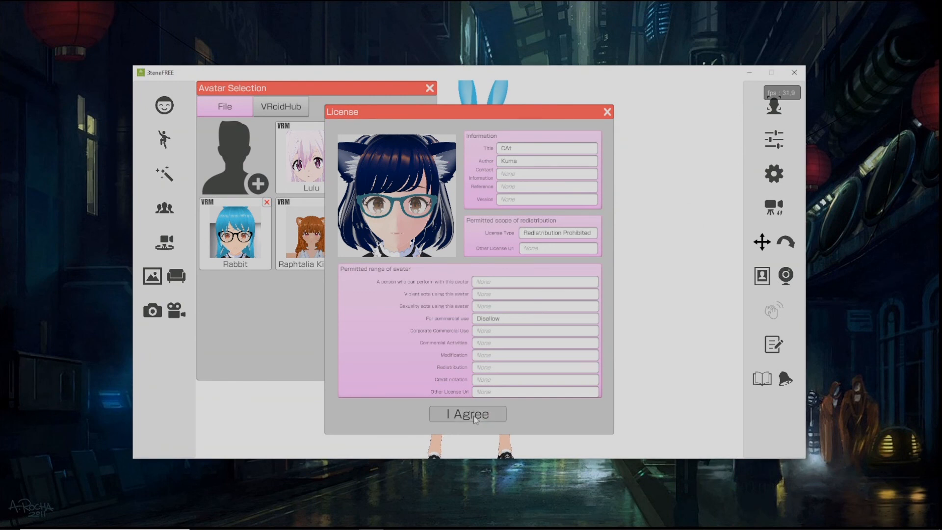
click(429, 89)
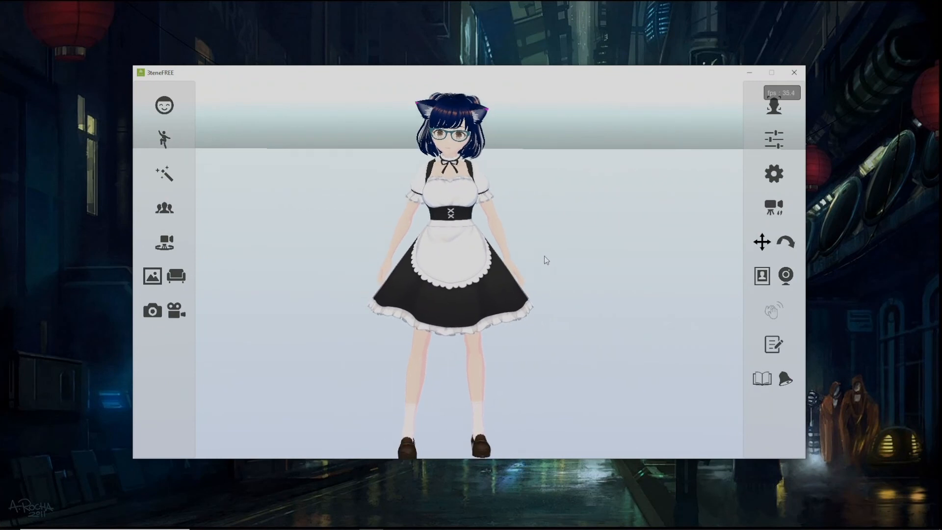
scroll(547, 258, down, 5)
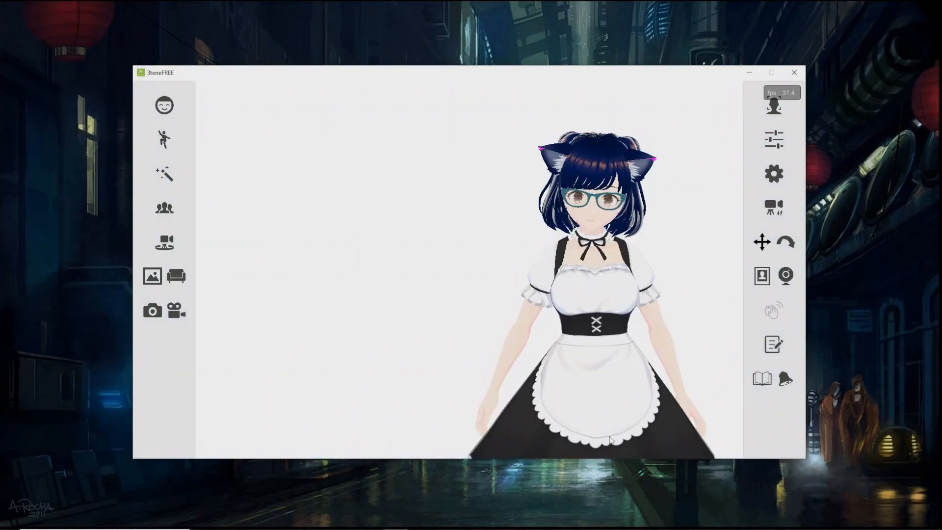